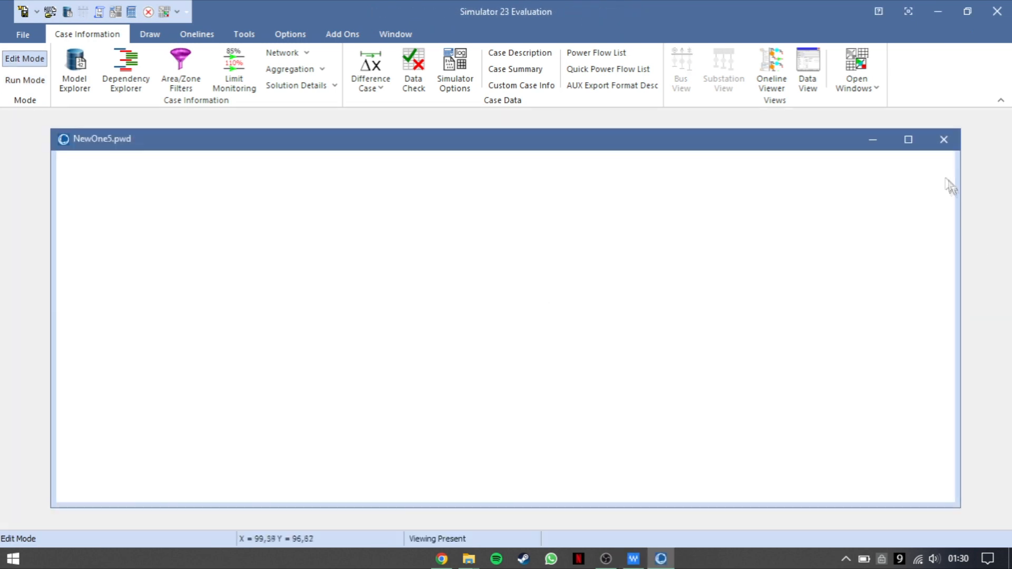
Maximize the NewOne5.pwd oneline and place a new bus in the upper-left part of the diagram.
{"action": "left_click", "coordinate": [908, 140]}
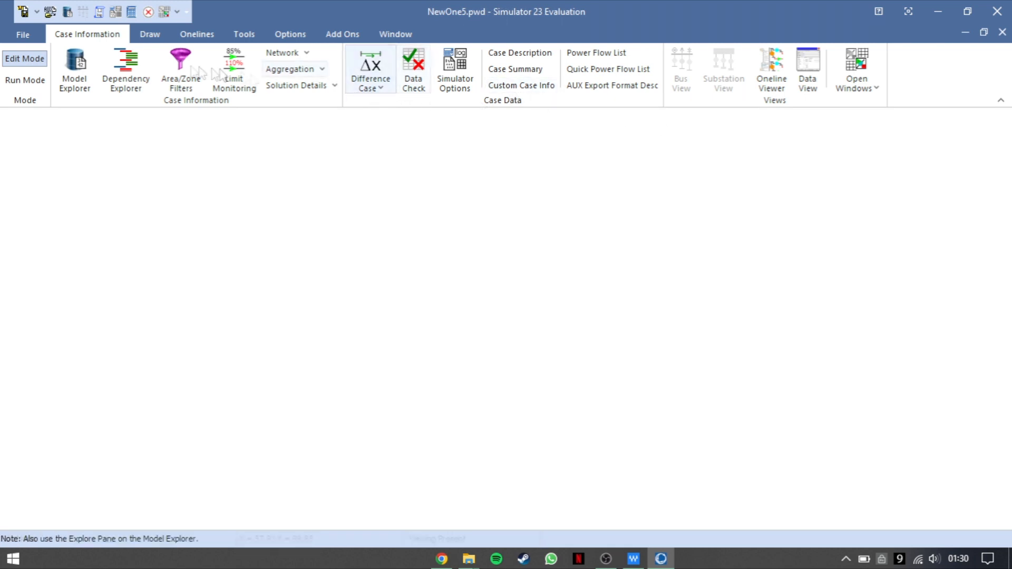
{"action": "left_click", "coordinate": [148, 36]}
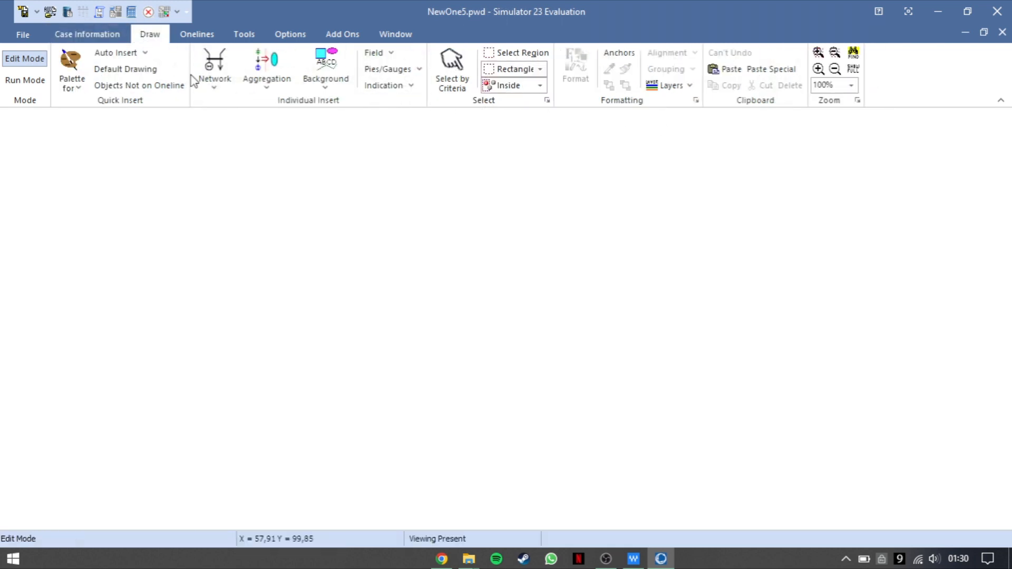
{"action": "left_click", "coordinate": [213, 80]}
{"action": "left_click", "coordinate": [213, 102]}
{"action": "left_click", "coordinate": [268, 225]}
Name the new bus Barra 1 with a nominal voltage of 13,8 kV, Up orientation and size 7, and insert it.
{"action": "key", "text": "Tab"}
{"action": "key", "text": "Tab"}
{"action": "key", "text": "Tab"}
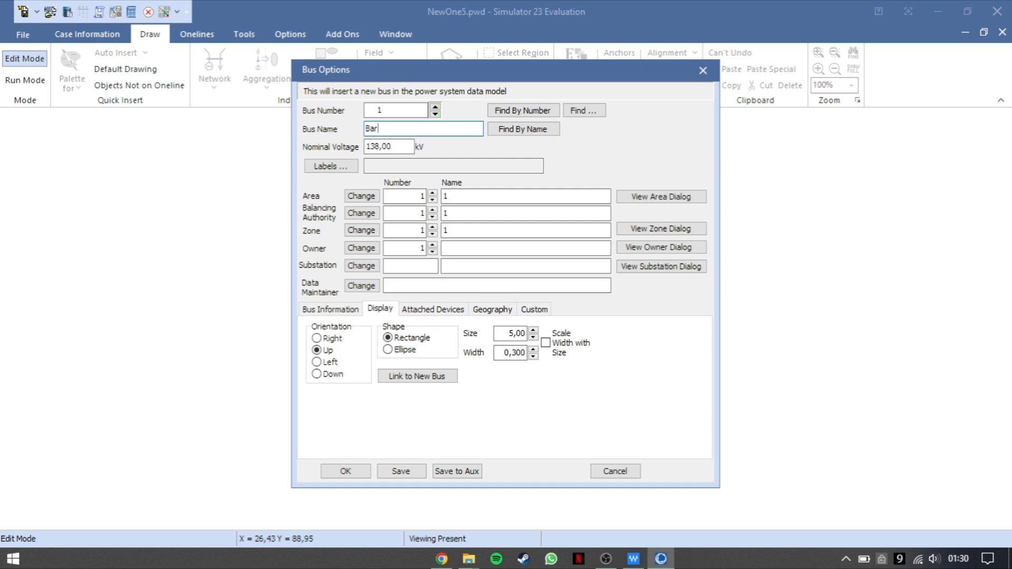
{"action": "type", "text": "Barra 1"}
{"action": "key", "text": "Tab"}
{"action": "key", "text": "Tab"}
{"action": "type", "text": "1"}
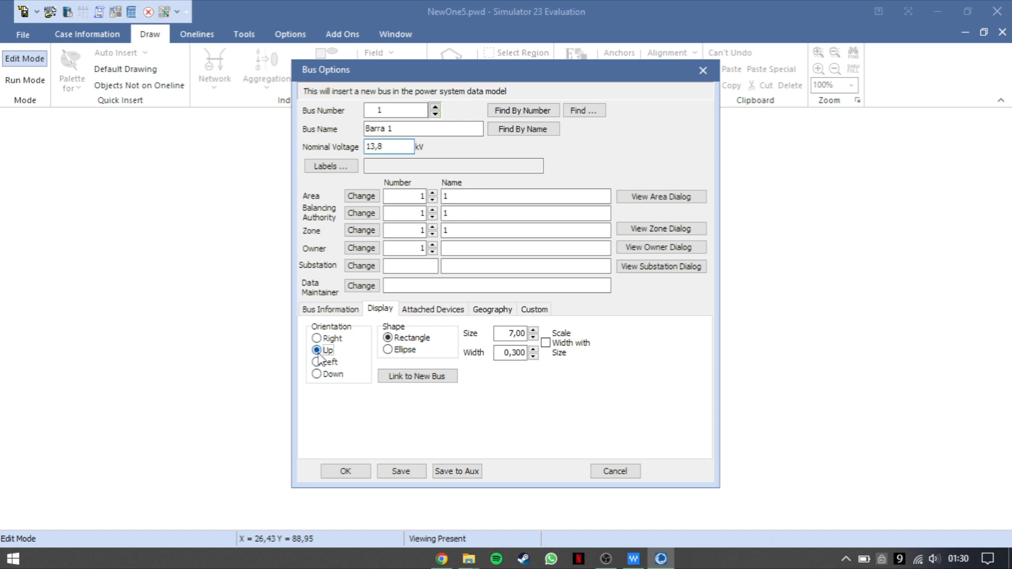
{"action": "left_click", "coordinate": [345, 471]}
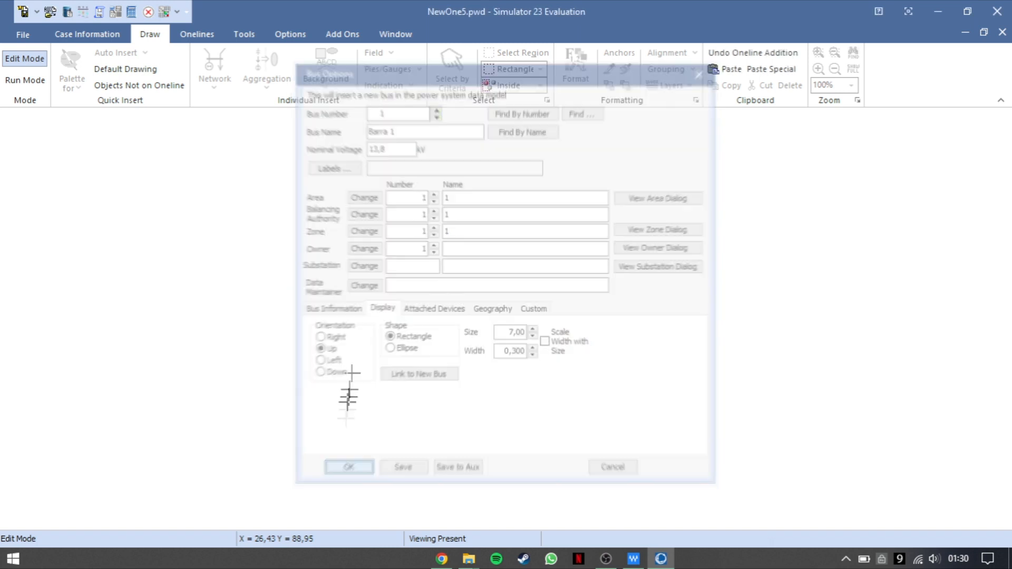
Move the Barra 1 name label above the upper end of its bus.
{"action": "left_click", "coordinate": [326, 222]}
{"action": "left_click_drag", "start_coordinate": [325, 220], "coordinate": [327, 187]}
{"action": "left_click", "coordinate": [357, 242]}
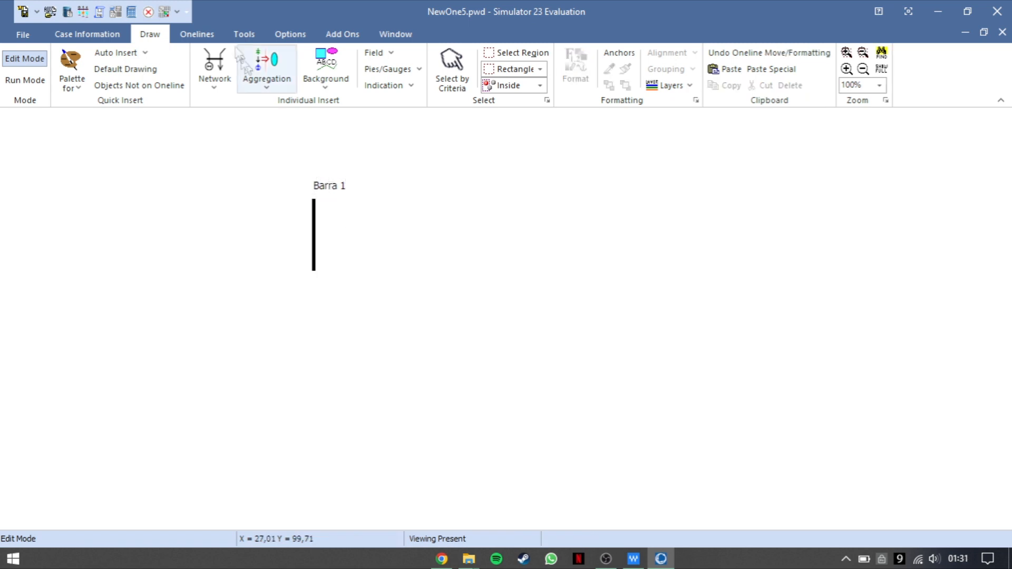
Insert a vertical 13,80 kV bus named Barra 2 to the right of Barra 1 and align it level with Barra 1.
{"action": "left_click", "coordinate": [216, 74]}
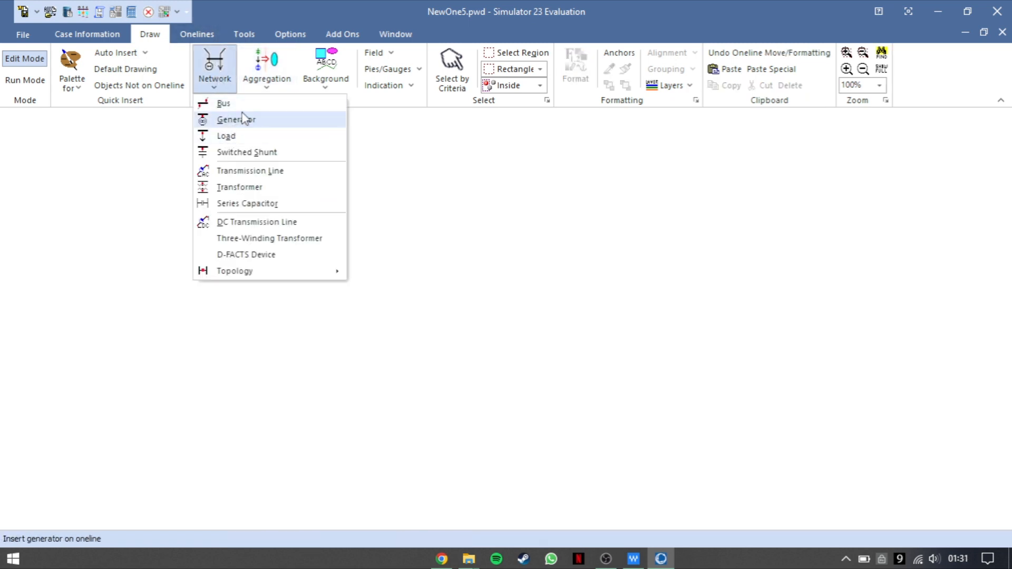
{"action": "left_click", "coordinate": [221, 103]}
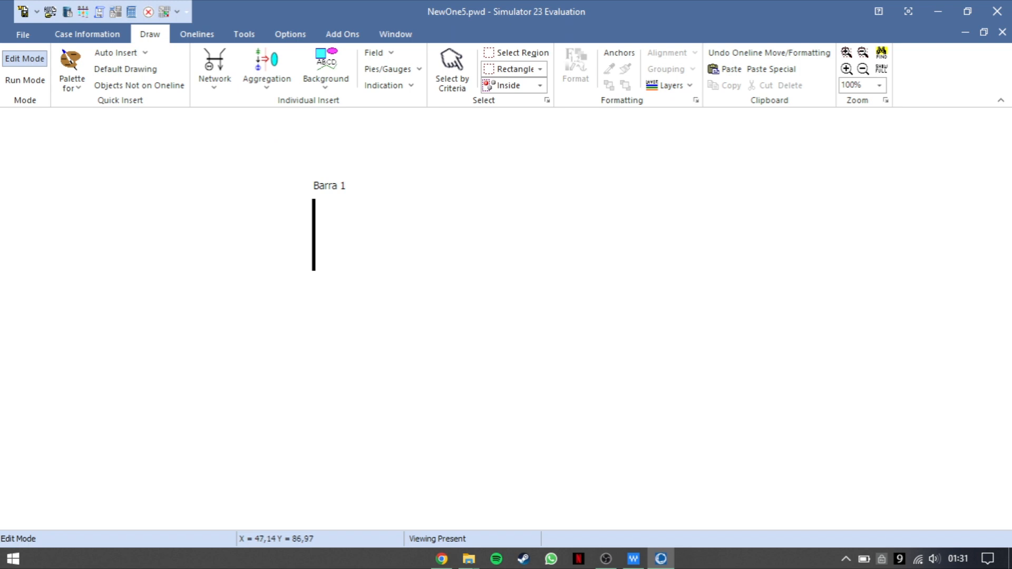
{"action": "left_click", "coordinate": [432, 205]}
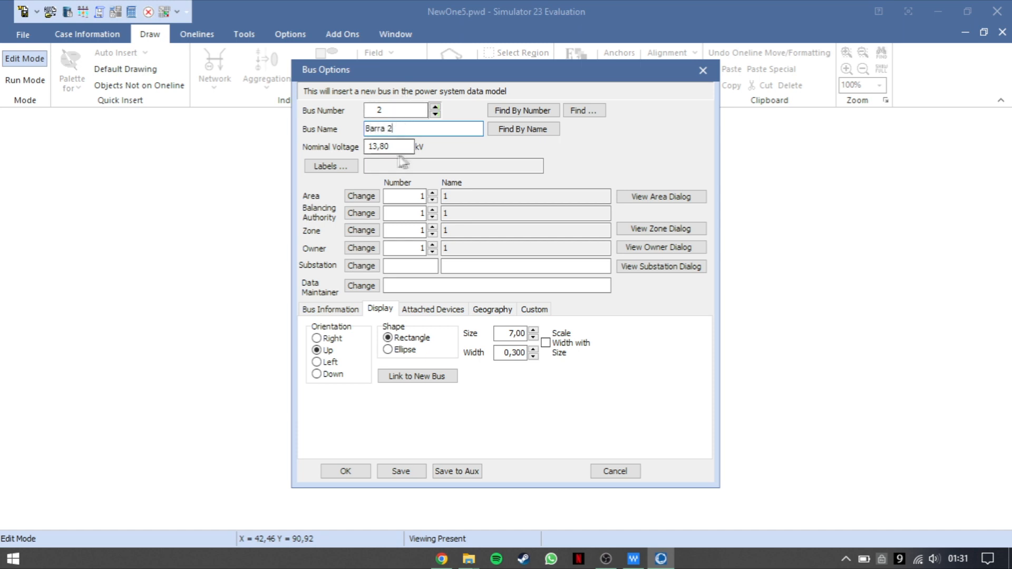
{"action": "left_click", "coordinate": [347, 472]}
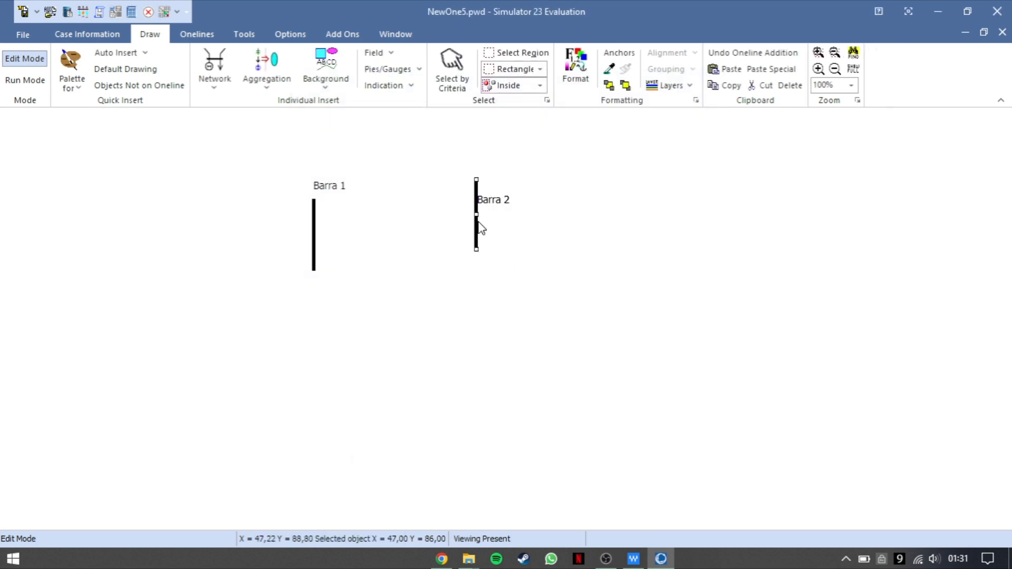
{"action": "left_click_drag", "start_coordinate": [481, 228], "coordinate": [480, 249]}
Insert a vertical 13,80 kV bus named Barra 3 to the right of Barra 2 and align it level with the others.
{"action": "left_click", "coordinate": [227, 77]}
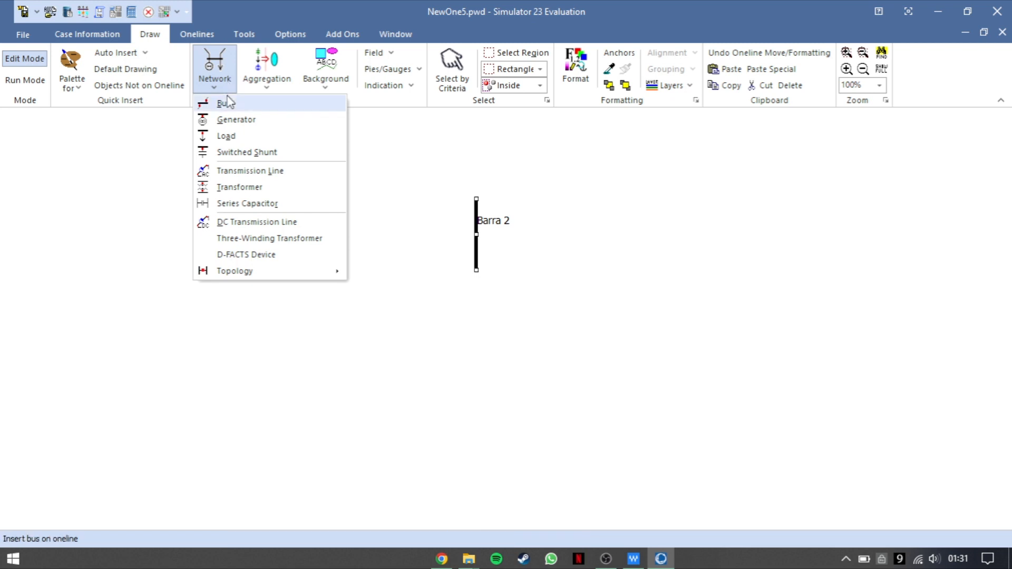
{"action": "left_click", "coordinate": [230, 101]}
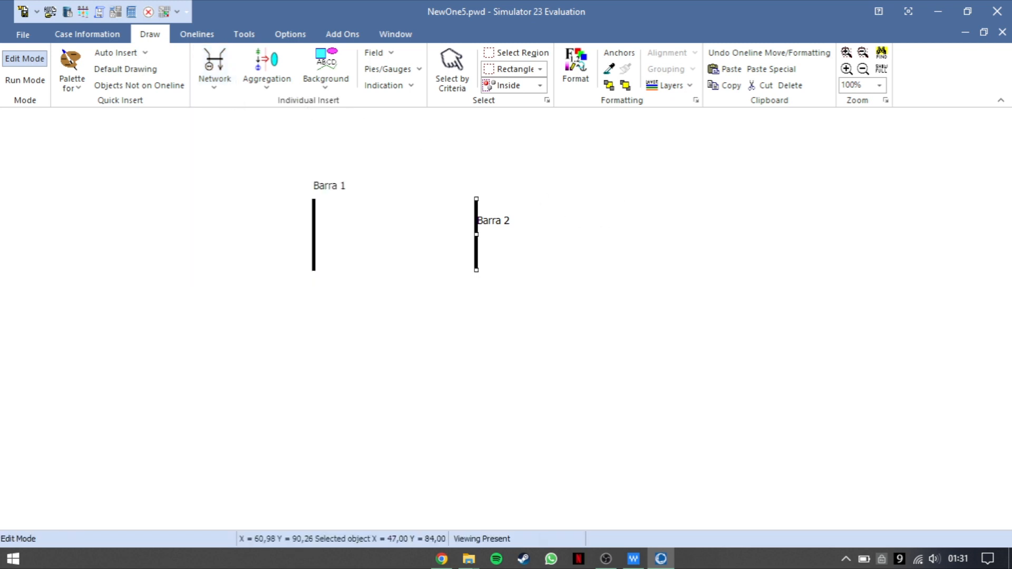
{"action": "left_click", "coordinate": [619, 212]}
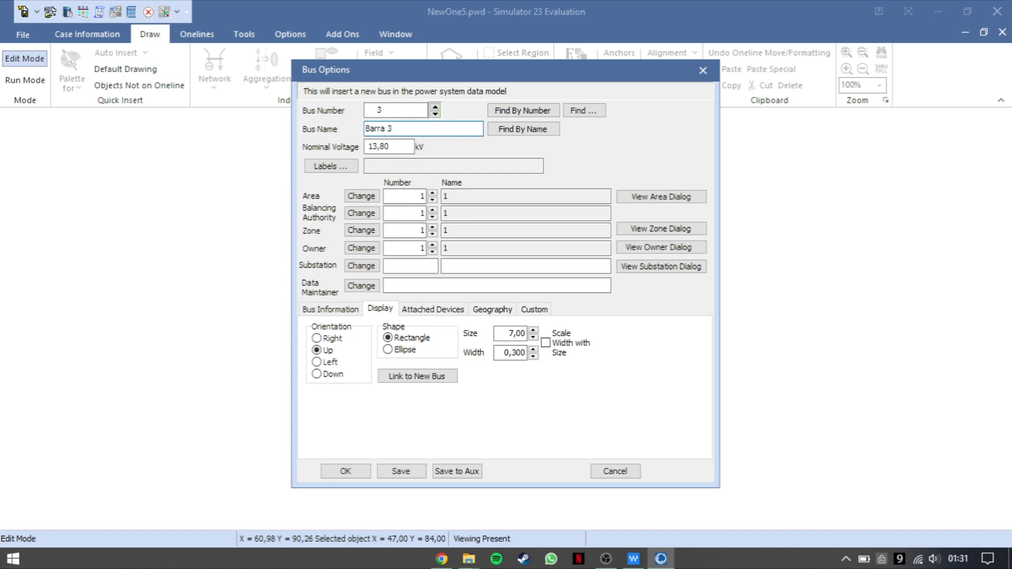
{"action": "left_click", "coordinate": [343, 470]}
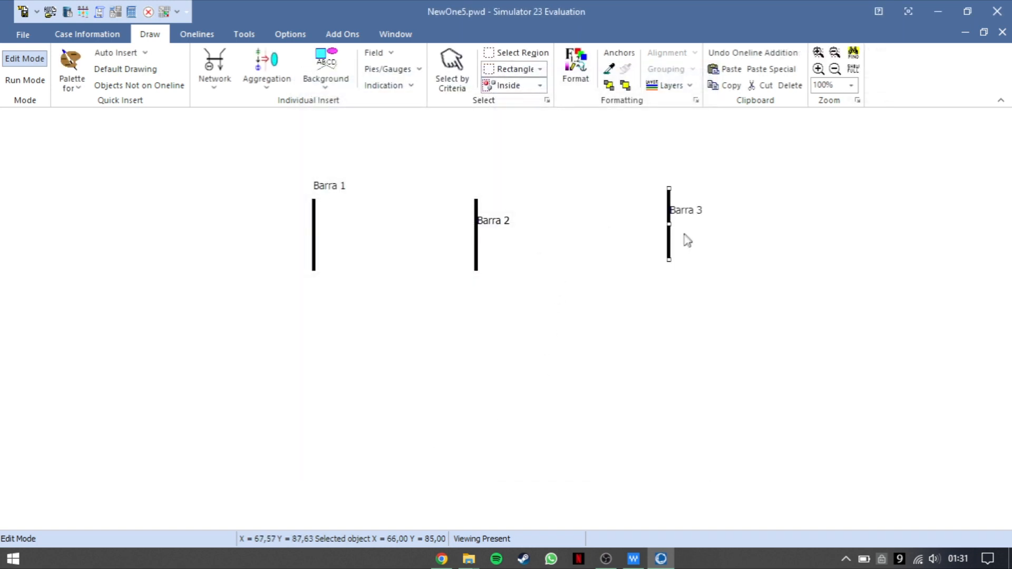
{"action": "left_click_drag", "start_coordinate": [672, 248], "coordinate": [672, 258]}
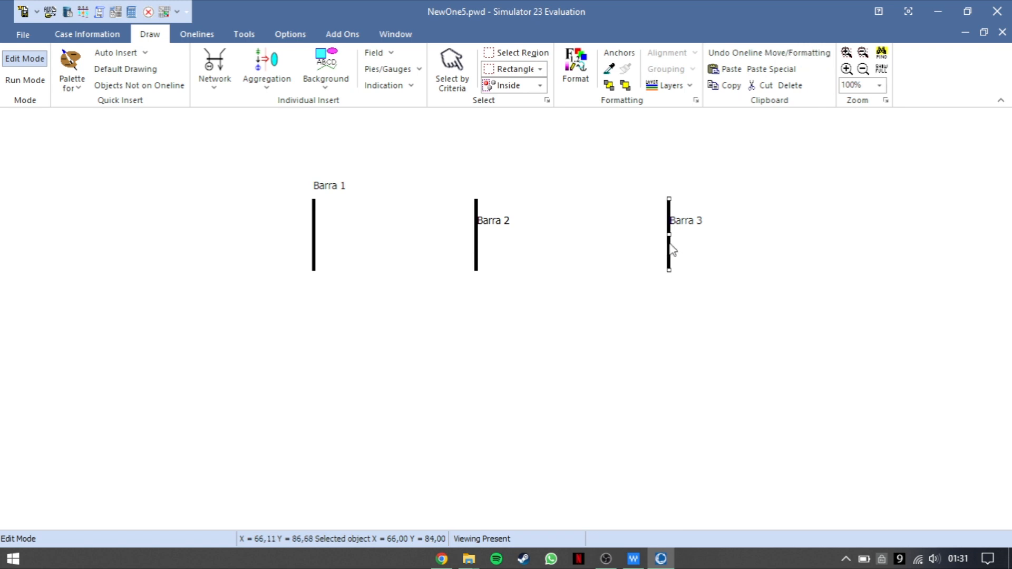
Insert a 13,80 kV bus named Barra 4 with Right orientation below and between Barra 2 and Barra 3.
{"action": "left_click", "coordinate": [217, 85]}
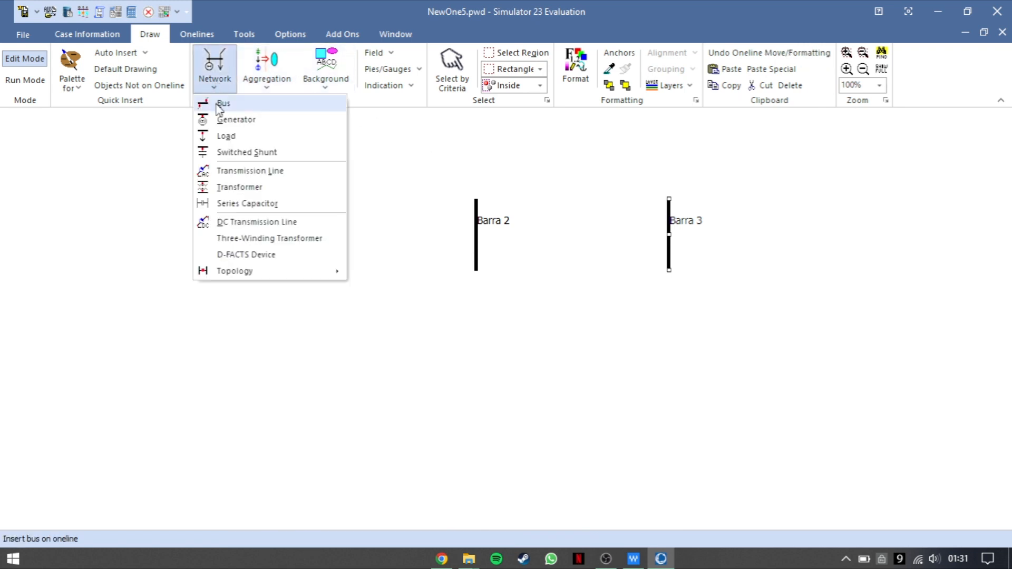
{"action": "left_click", "coordinate": [223, 103]}
{"action": "left_click", "coordinate": [314, 234]}
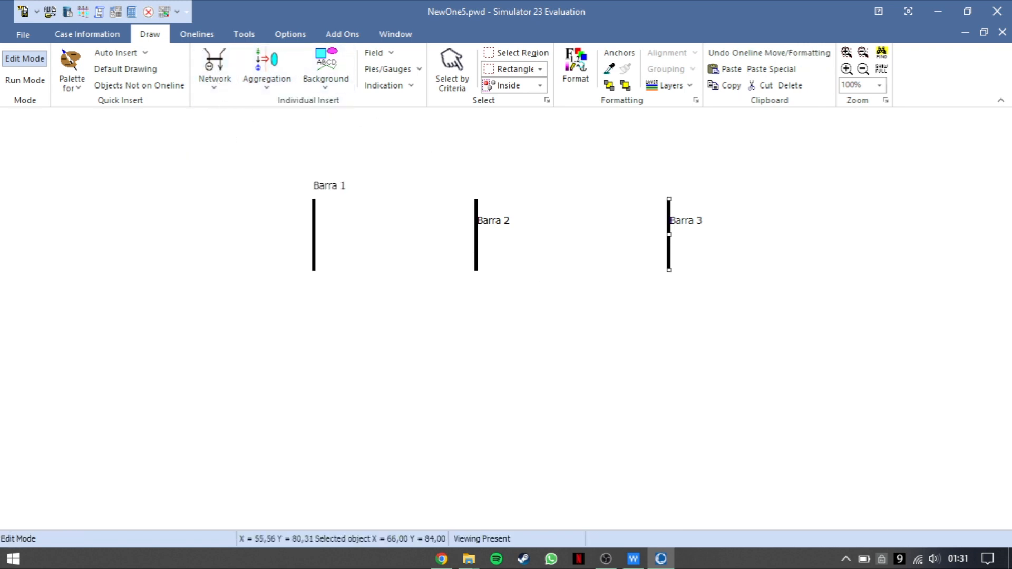
{"action": "left_click", "coordinate": [522, 416]}
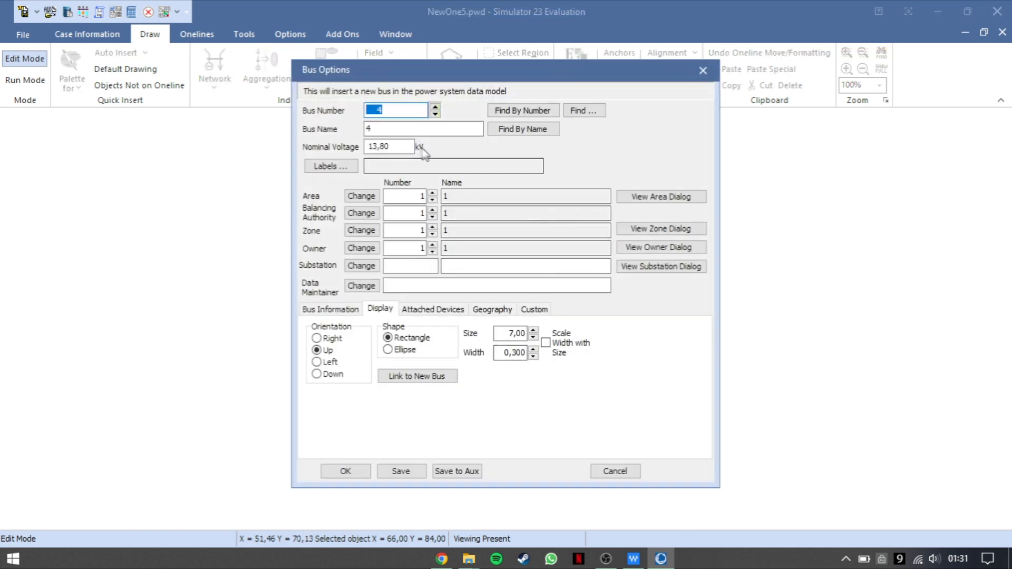
{"action": "left_click", "coordinate": [400, 129]}
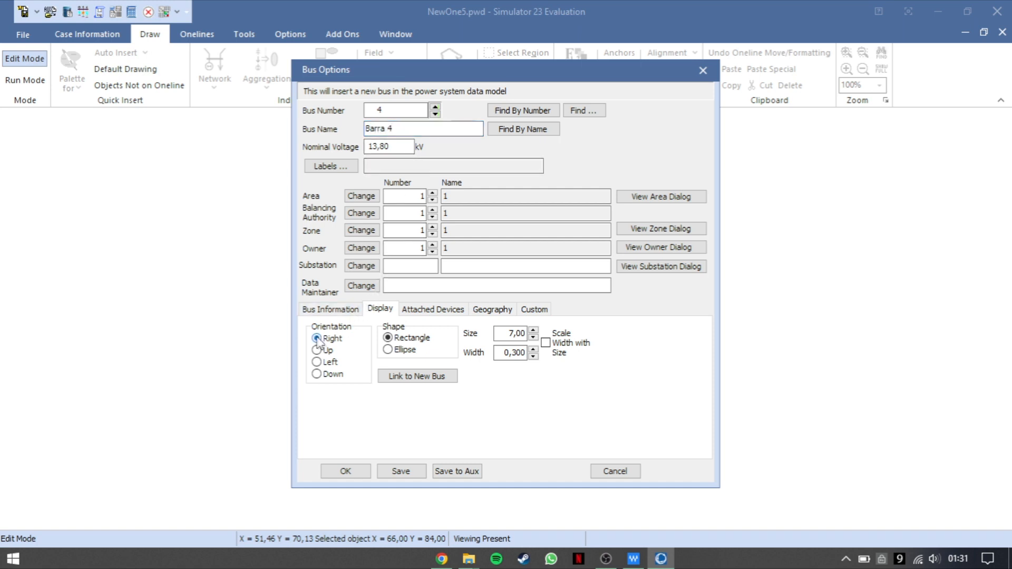
{"action": "left_click", "coordinate": [346, 472]}
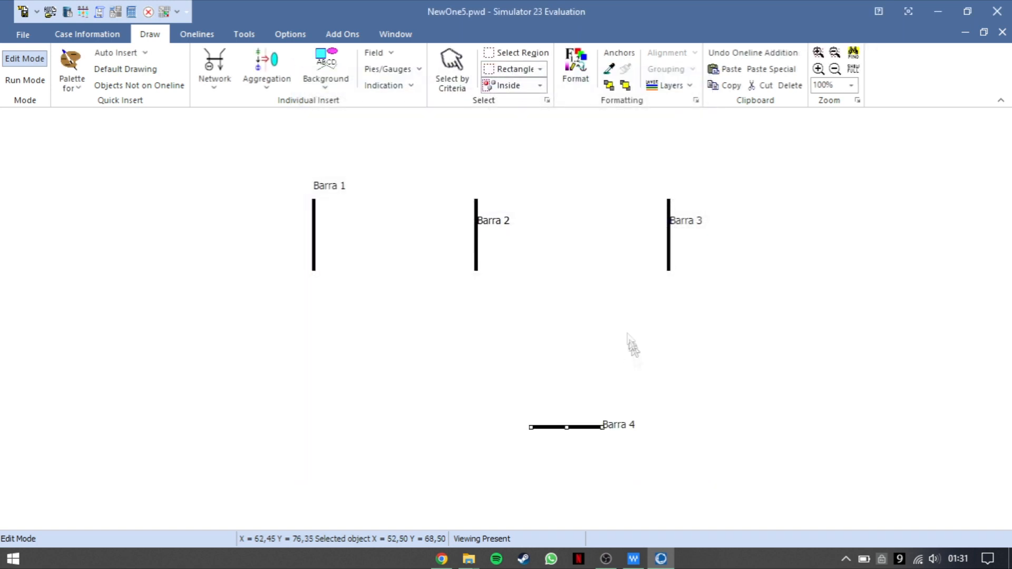
Shift the Barra 4 label clear of its bus and move the Barra 3 and Barra 2 labels to their buses' upper ends.
{"action": "left_click", "coordinate": [622, 430]}
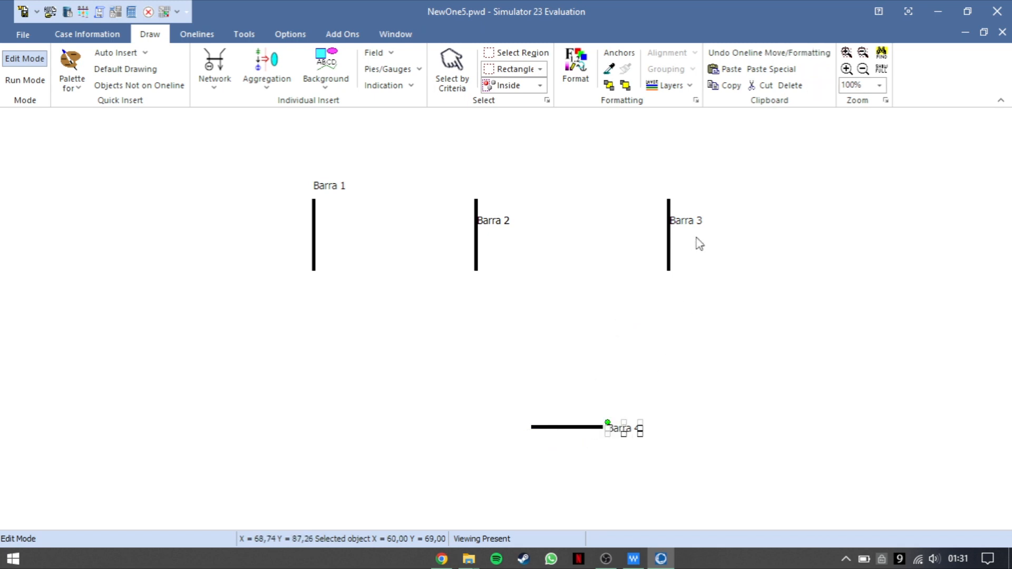
{"action": "left_click_drag", "start_coordinate": [693, 224], "coordinate": [693, 199]}
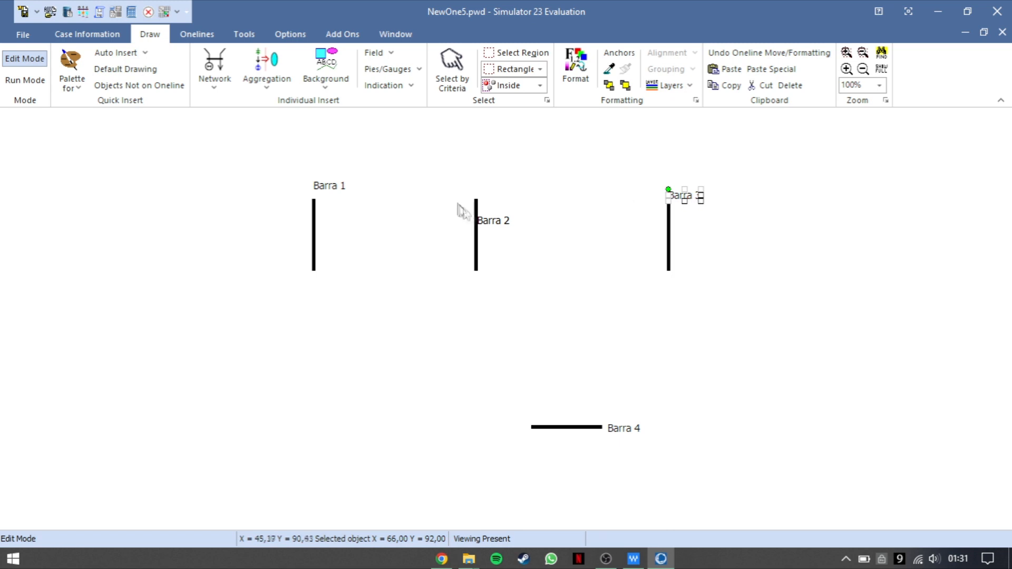
{"action": "left_click_drag", "start_coordinate": [495, 229], "coordinate": [496, 202]}
{"action": "left_click", "coordinate": [608, 323]}
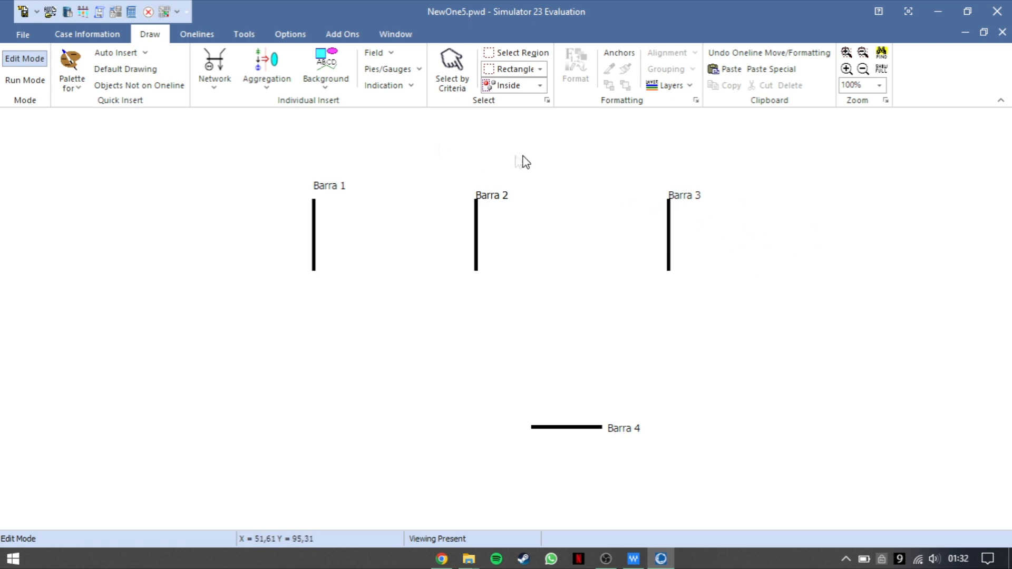
Insert a bus named Barra 5 to the right of Barra 3 with a nominal voltage of 0,380 kV and Up orientation.
{"action": "left_click", "coordinate": [215, 84]}
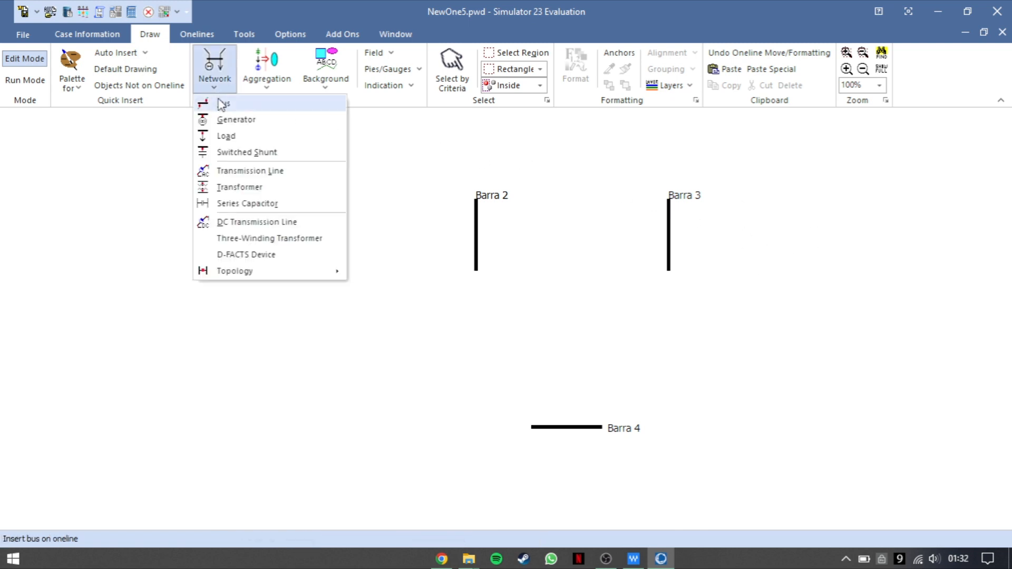
{"action": "left_click", "coordinate": [221, 104]}
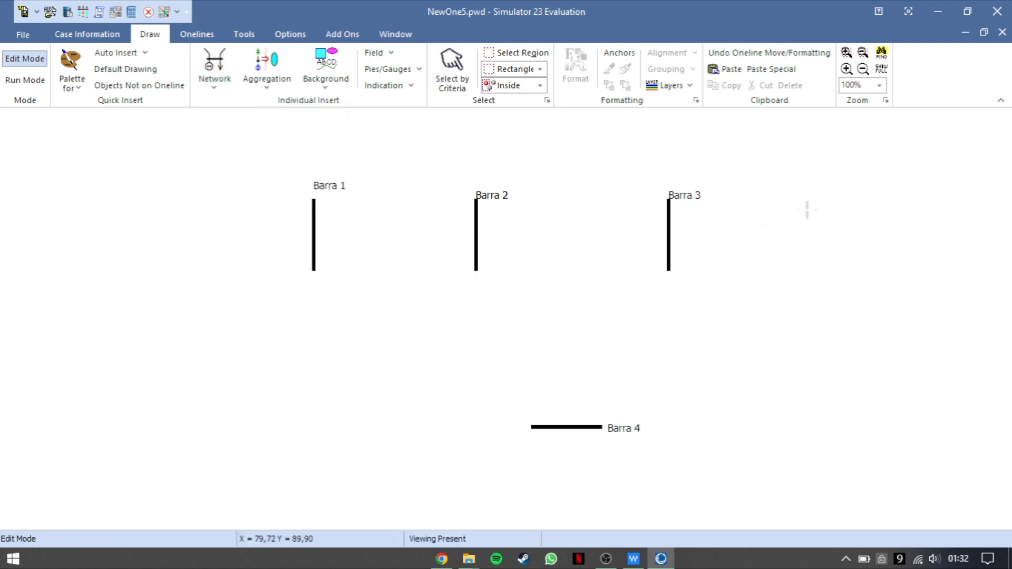
{"action": "left_click", "coordinate": [827, 210]}
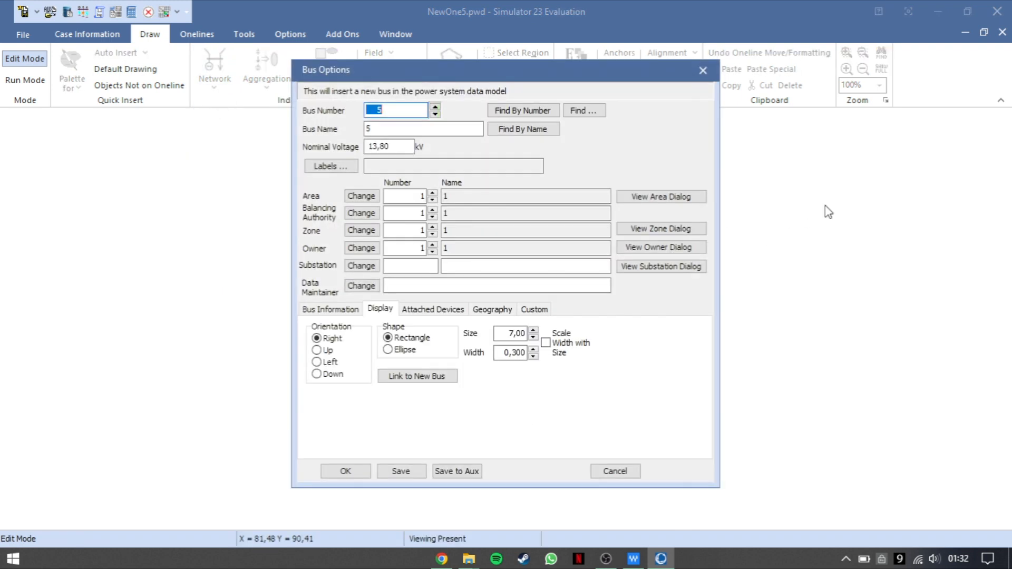
{"action": "key", "text": "Tab"}
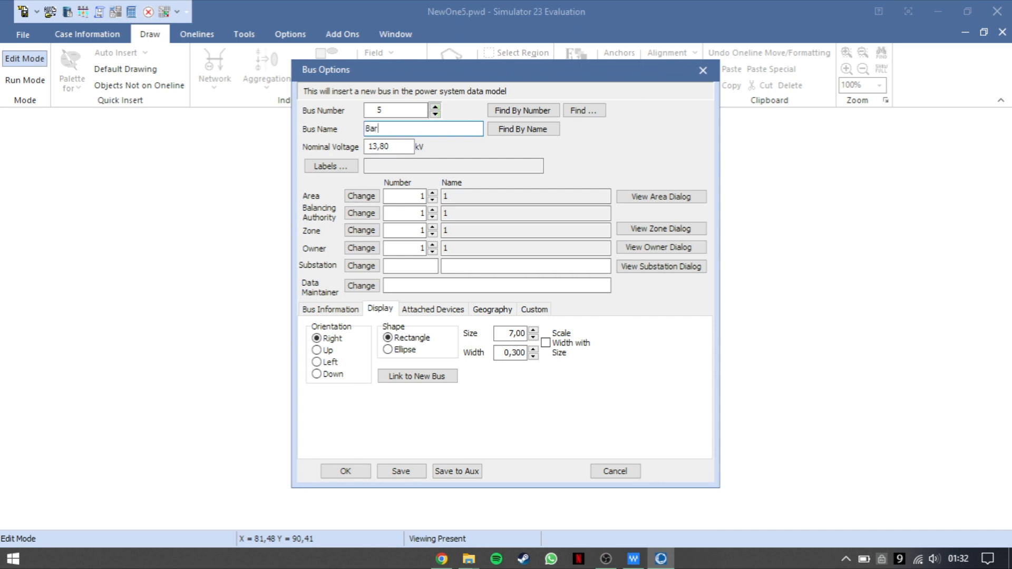
{"action": "left_click", "coordinate": [409, 146]}
{"action": "double_click", "coordinate": [402, 146]}
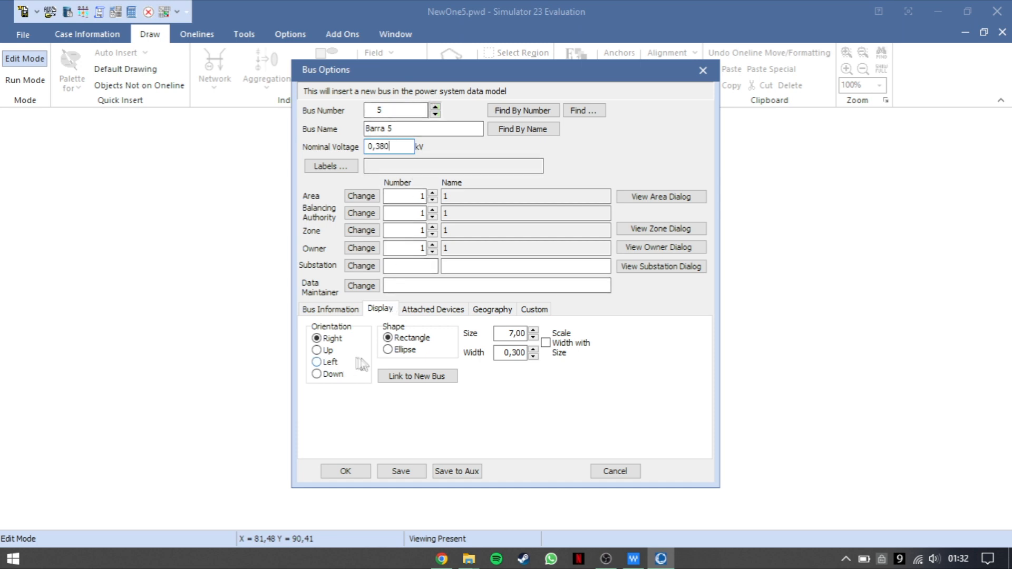
{"action": "left_click", "coordinate": [317, 351]}
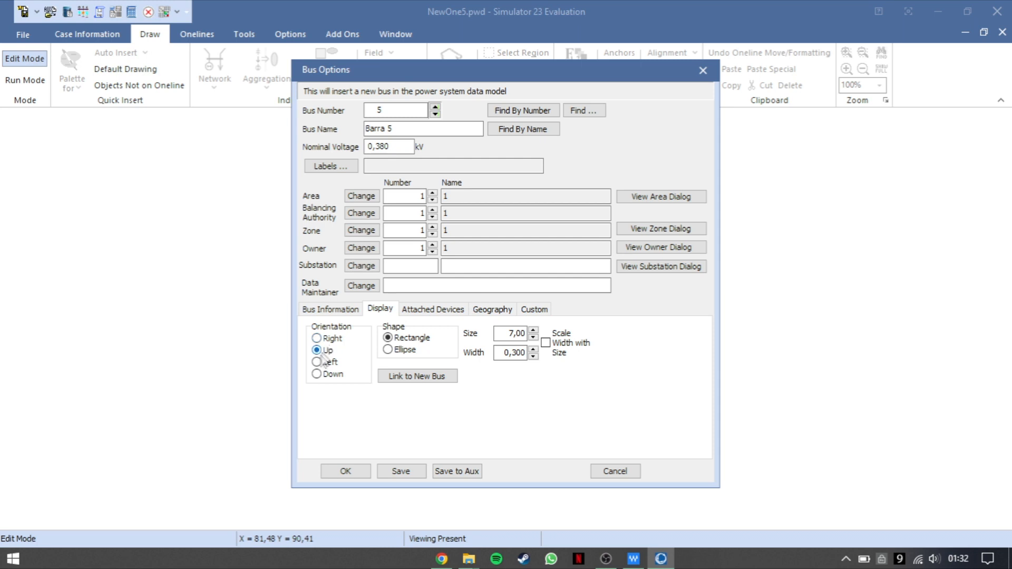
{"action": "left_click", "coordinate": [346, 471]}
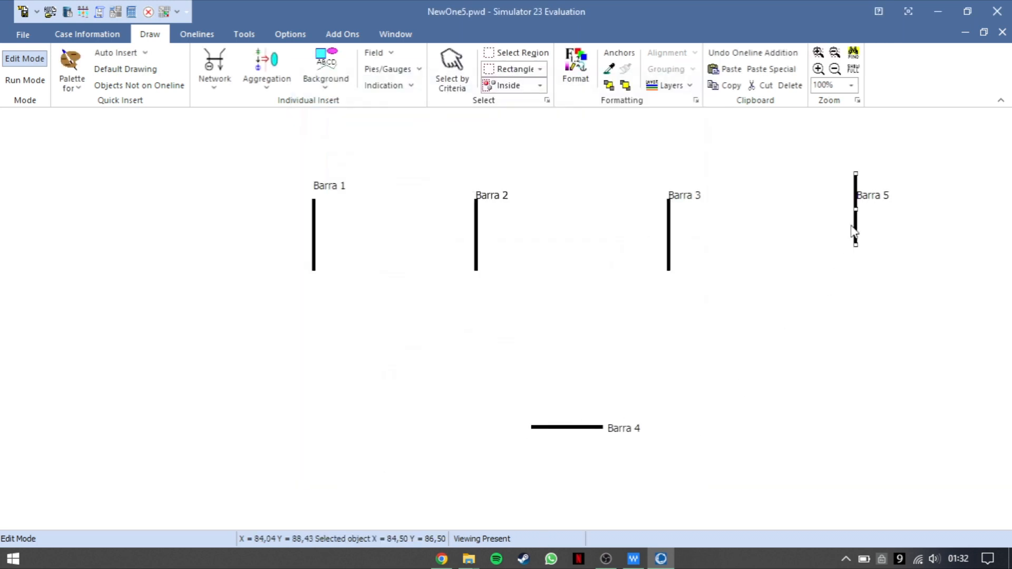
Align Barra 5 level with the other vertical buses and move its name label above the bus.
{"action": "left_click_drag", "start_coordinate": [854, 232], "coordinate": [851, 259]}
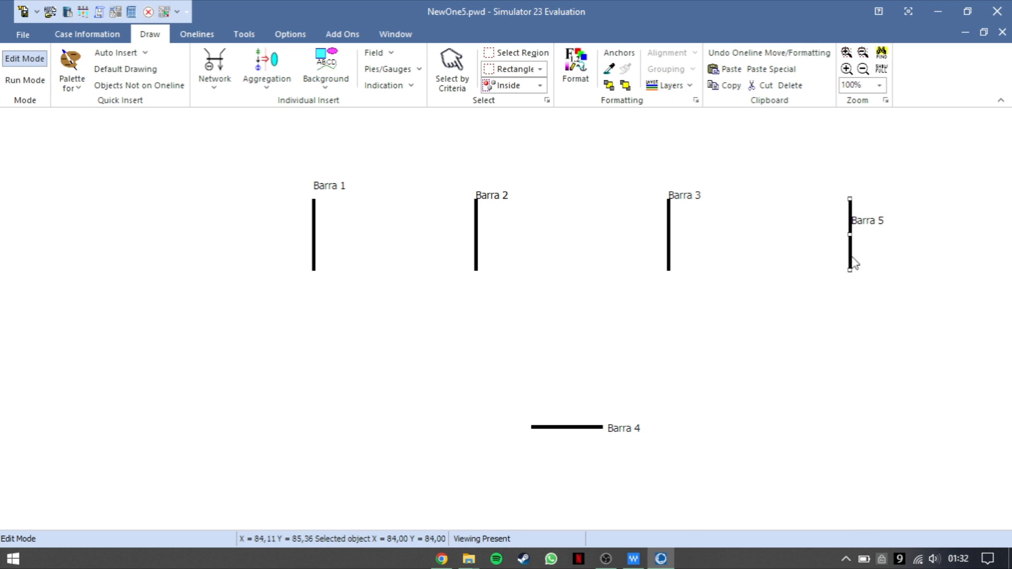
{"action": "left_click_drag", "start_coordinate": [866, 223], "coordinate": [869, 191]}
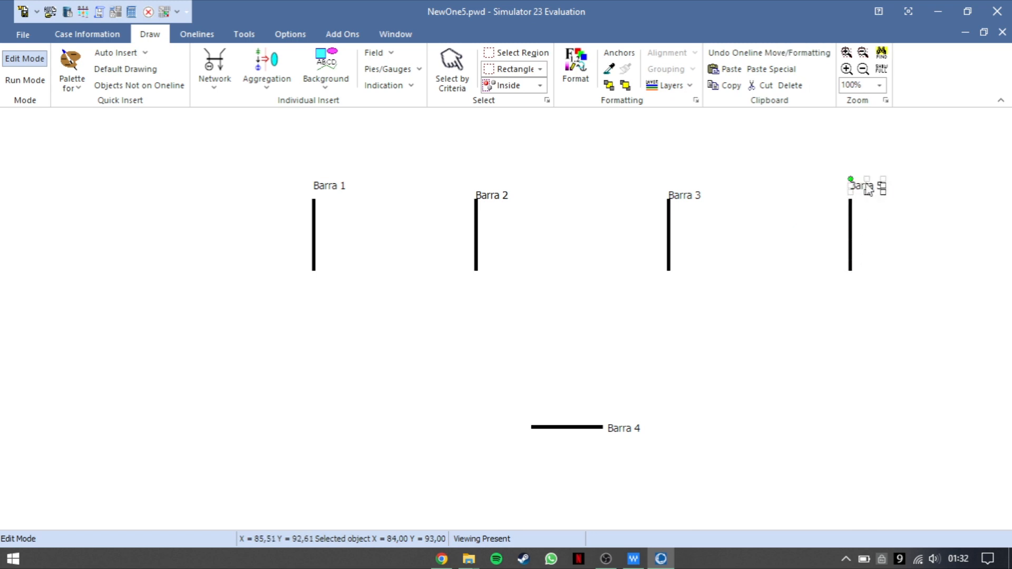
{"action": "left_click", "coordinate": [881, 251]}
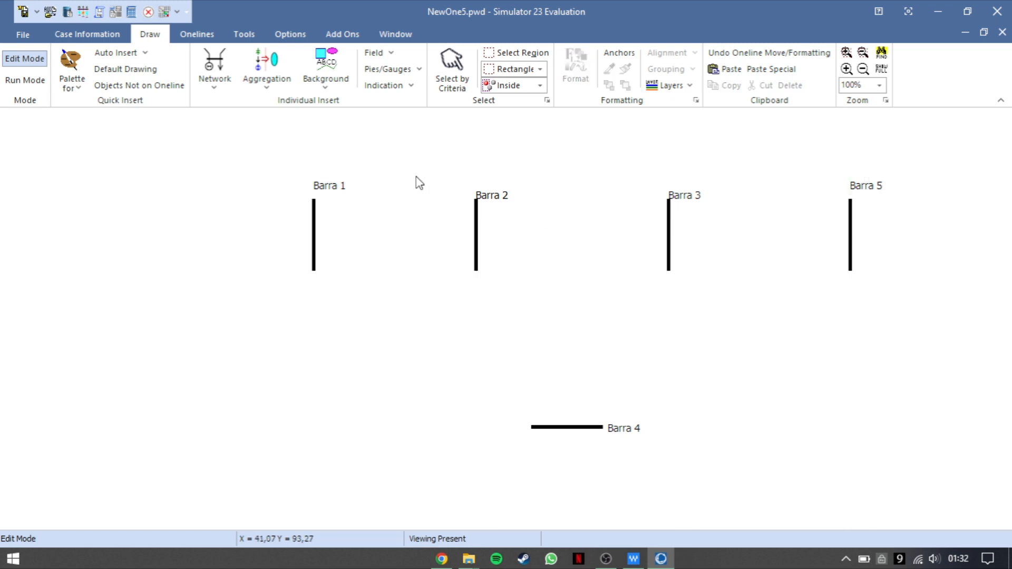
Draw a transmission line from Barra 1 to Barra 2.
{"action": "left_click", "coordinate": [224, 89]}
{"action": "left_click", "coordinate": [232, 172]}
{"action": "left_click", "coordinate": [315, 241]}
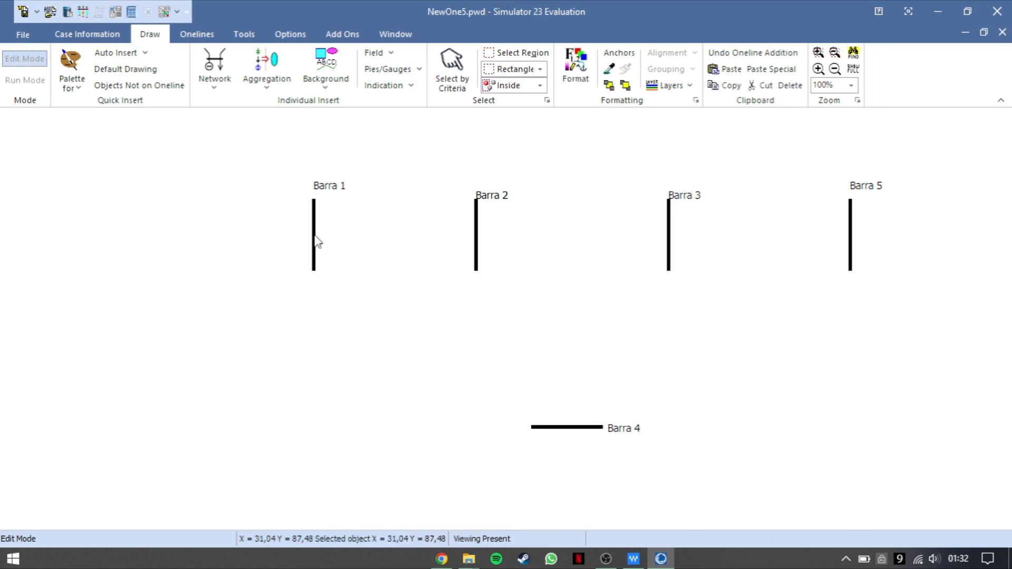
{"action": "double_click", "coordinate": [478, 243]}
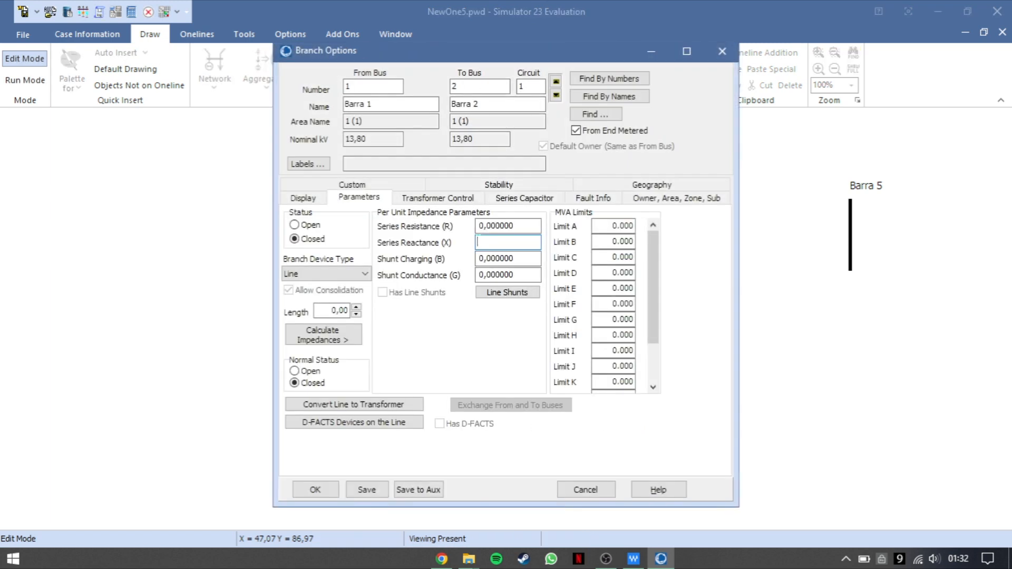
In the impedance calculator for the Barra 1–Barra 2 line, switch to kilometers with value conversion and set the length to 5 km.
{"action": "left_click", "coordinate": [333, 341]}
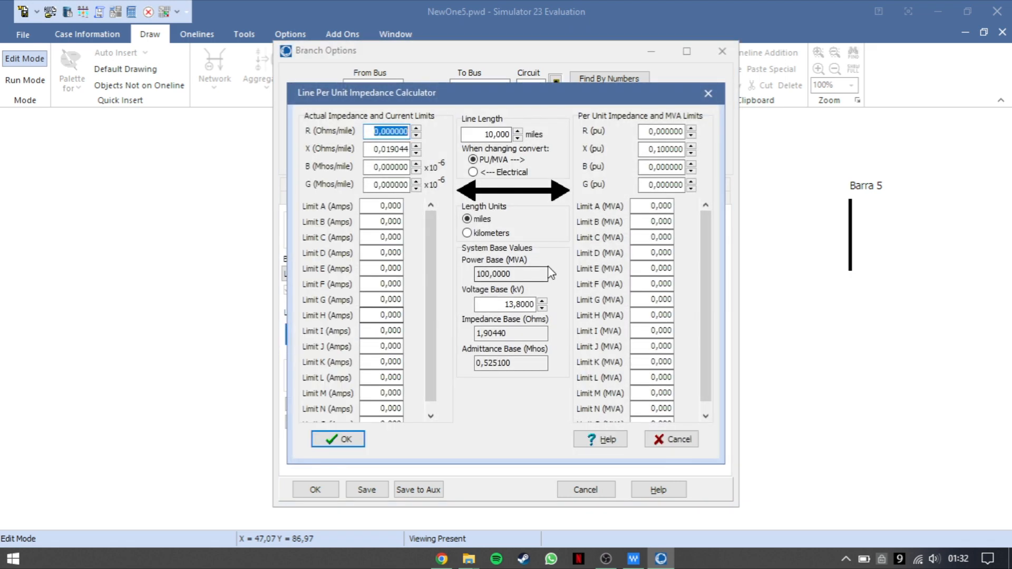
{"action": "left_click", "coordinate": [484, 232]}
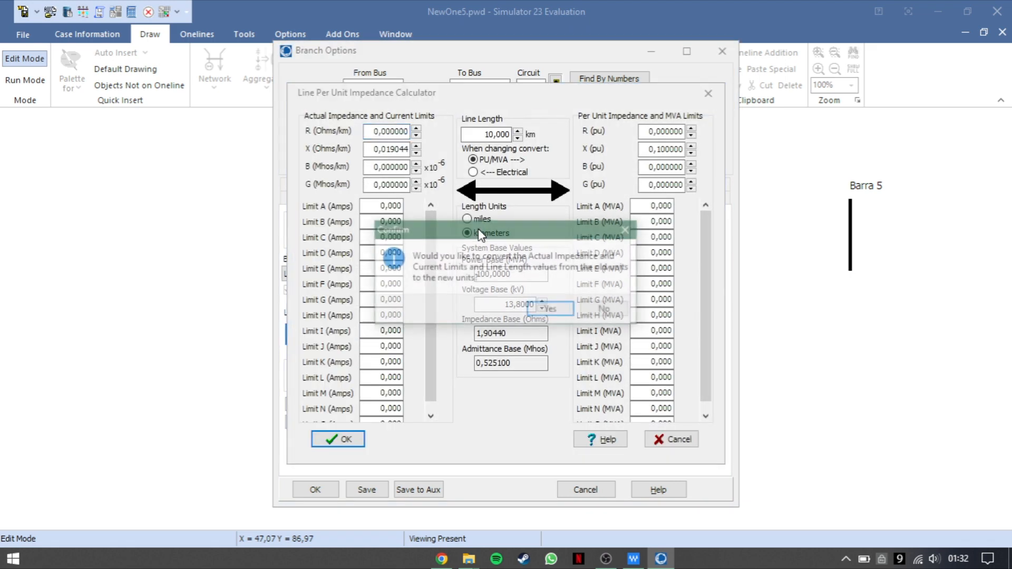
{"action": "left_click", "coordinate": [552, 311]}
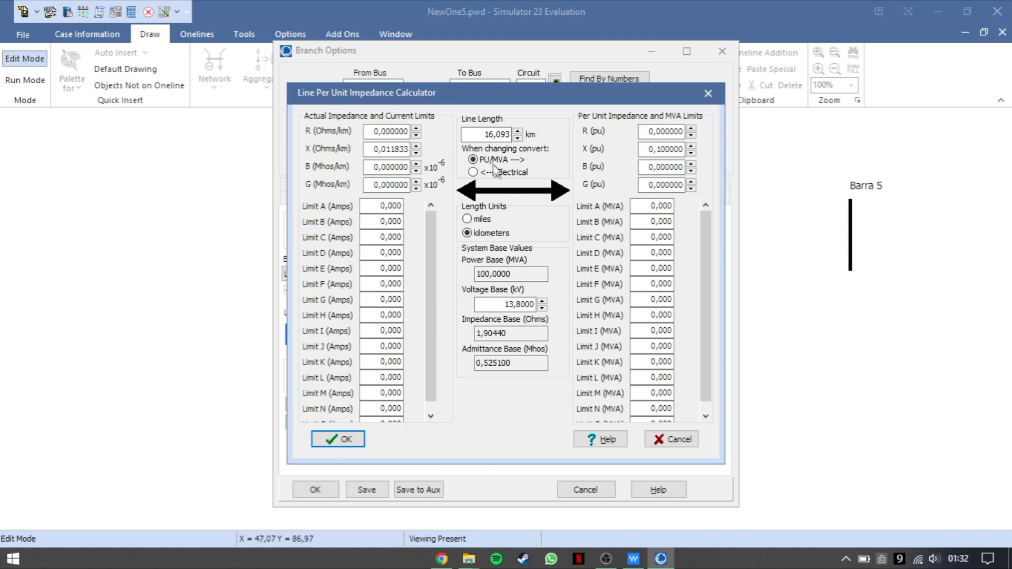
{"action": "double_click", "coordinate": [498, 134]}
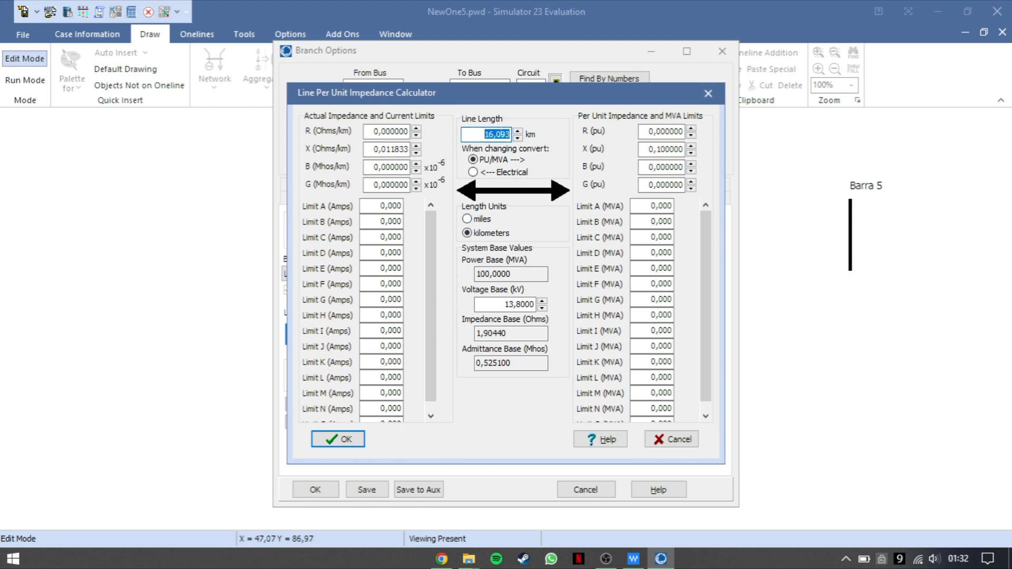
{"action": "type", "text": "5"}
{"action": "key", "text": "Tab"}
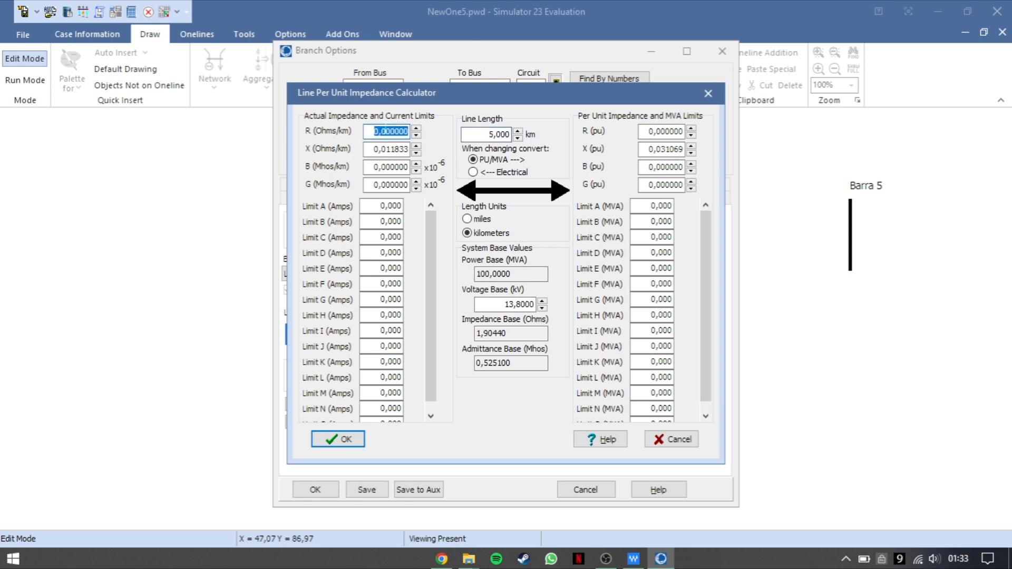
Set the Barra 1–Barra 2 line's R to 0,15 and X to 0,35 Ohms/km, and accept the branch.
{"action": "type", "text": "0,15"}
{"action": "key", "text": "Tab"}
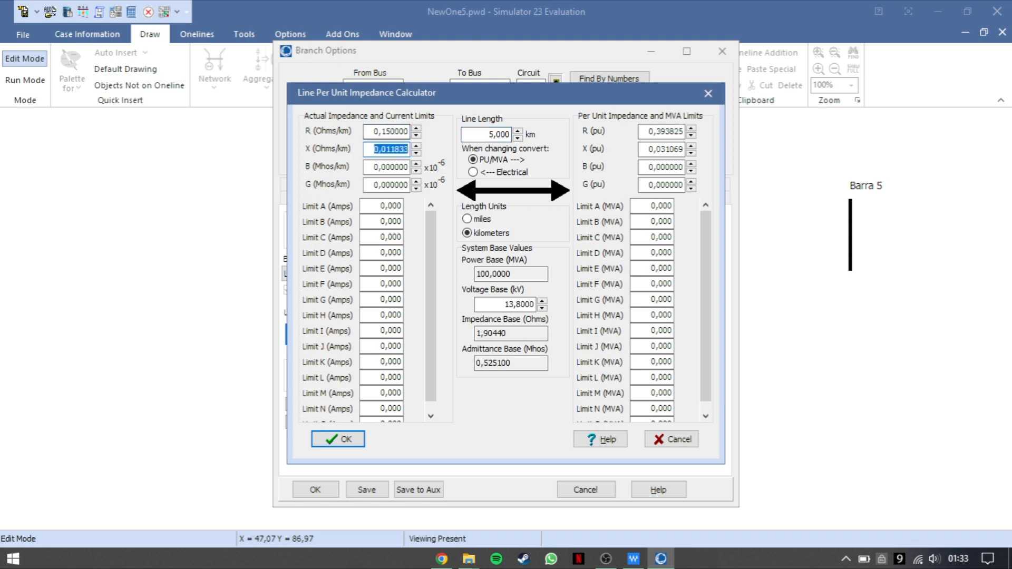
{"action": "type", "text": "0,35"}
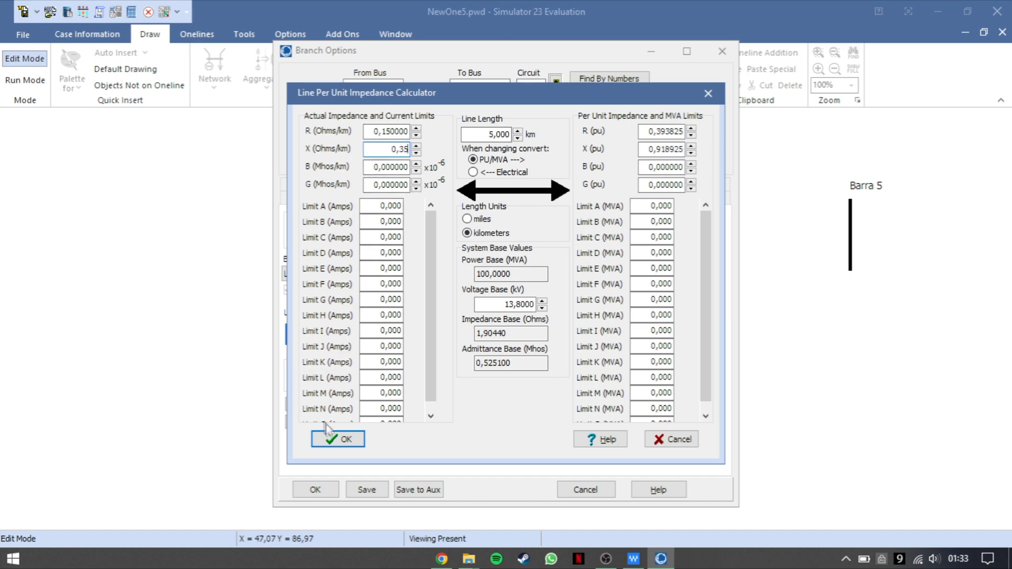
{"action": "left_click", "coordinate": [336, 443]}
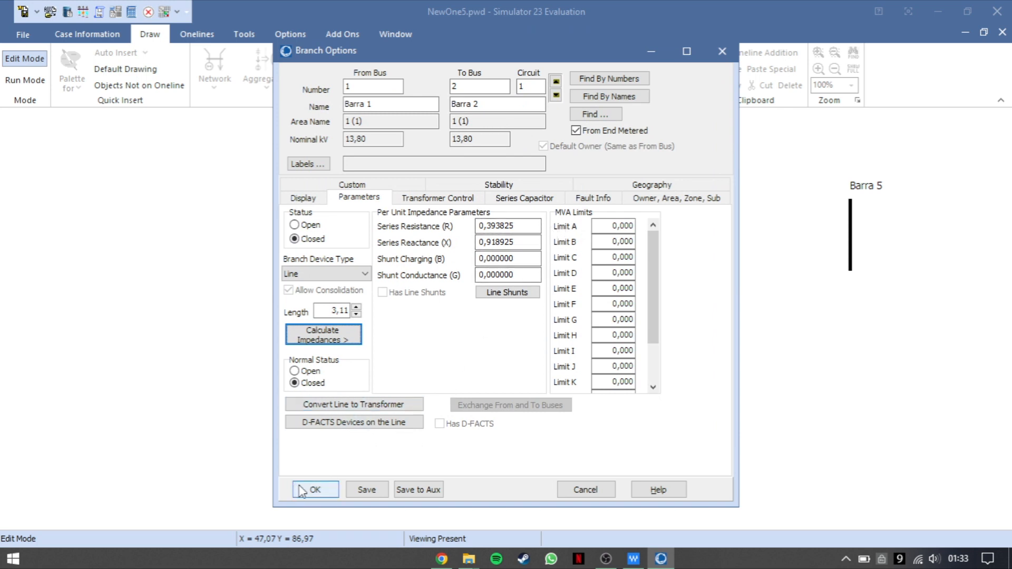
{"action": "left_click", "coordinate": [315, 490]}
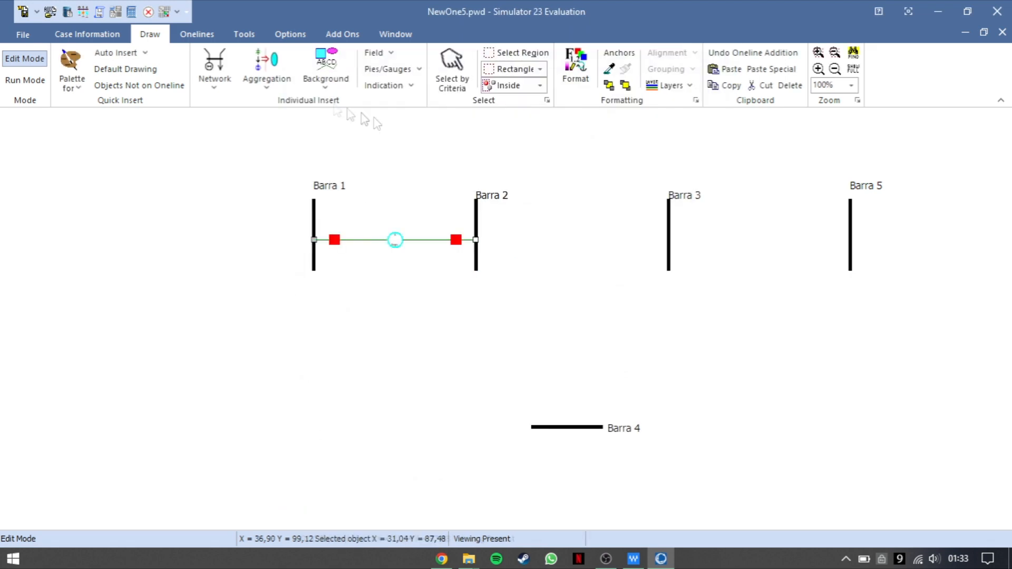
Draw a transmission line from Barra 2 to Barra 3.
{"action": "left_click", "coordinate": [214, 74]}
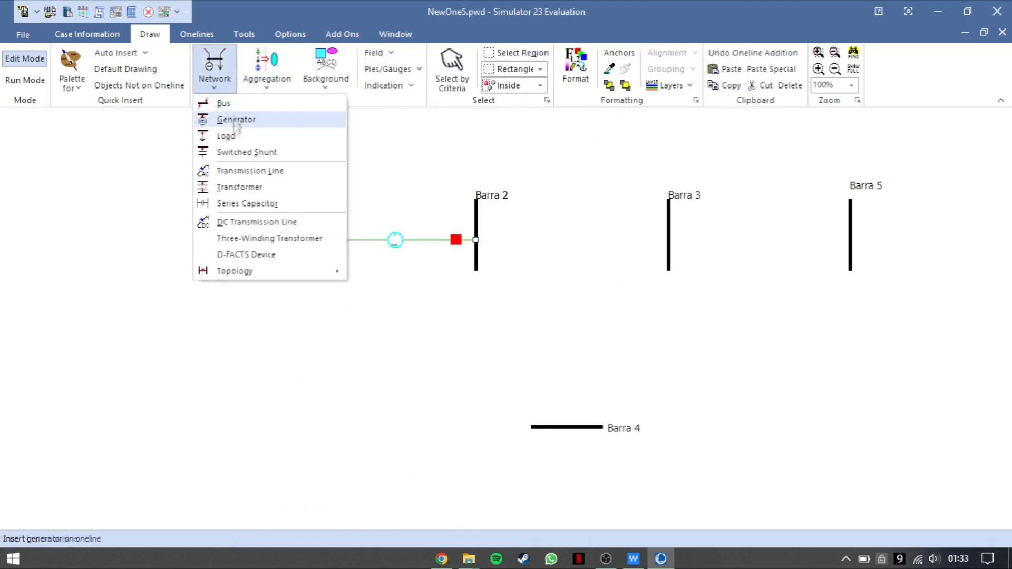
{"action": "left_click", "coordinate": [237, 168]}
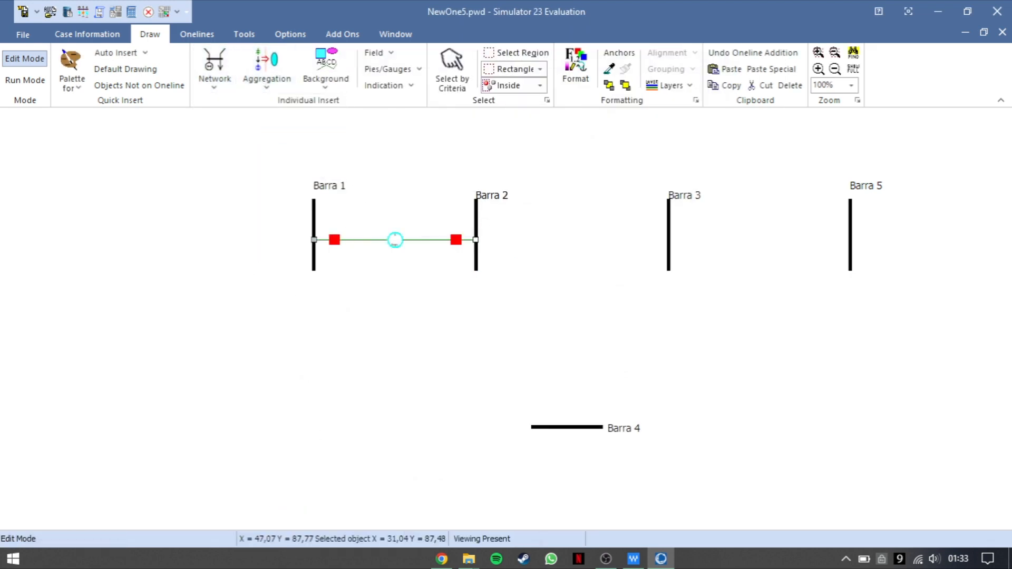
{"action": "left_click", "coordinate": [476, 229]}
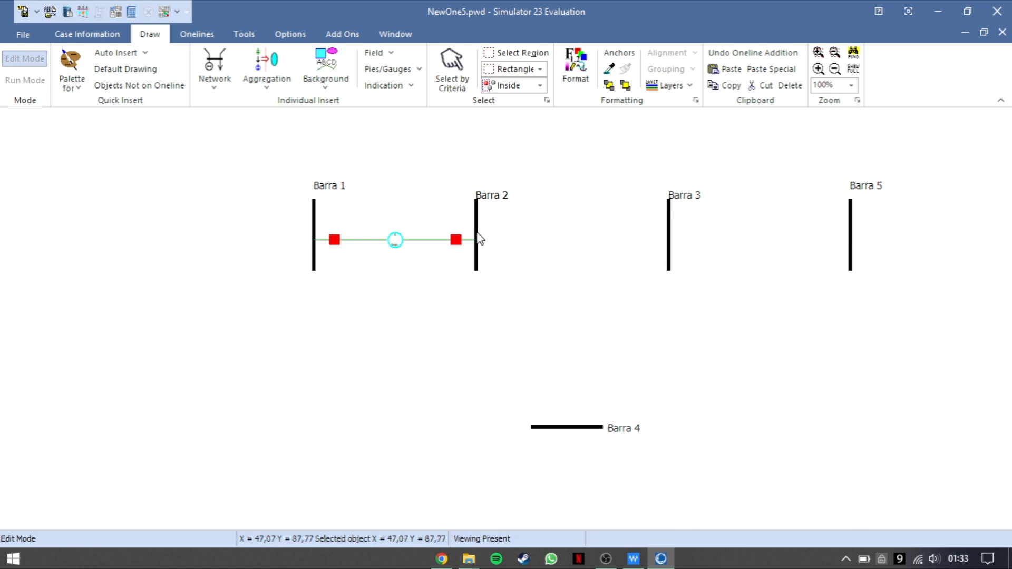
{"action": "double_click", "coordinate": [668, 236]}
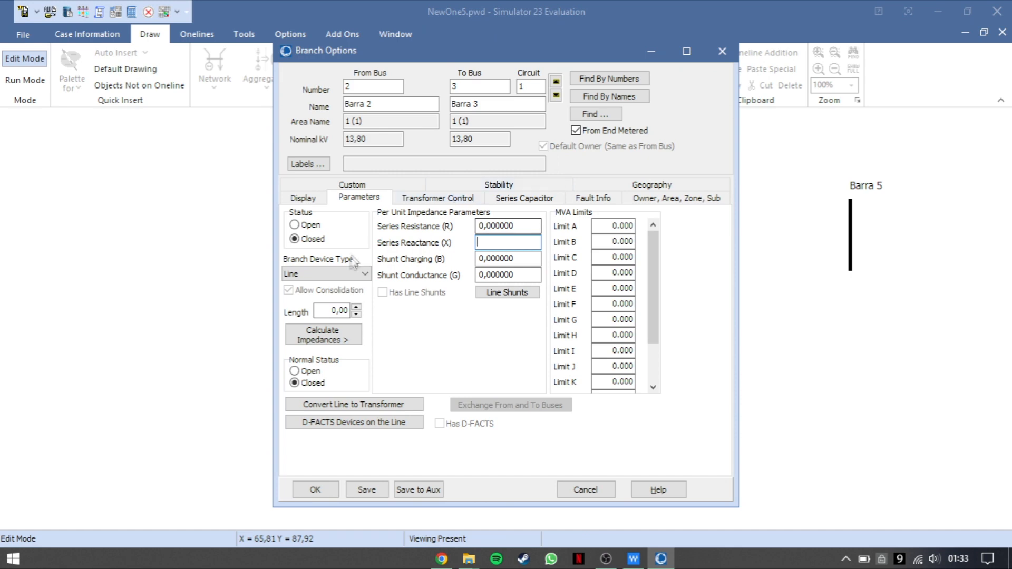
In the impedance calculator for the Barra 2–Barra 3 line, convert the units to kilometers and set the length to 5 km.
{"action": "left_click", "coordinate": [302, 340]}
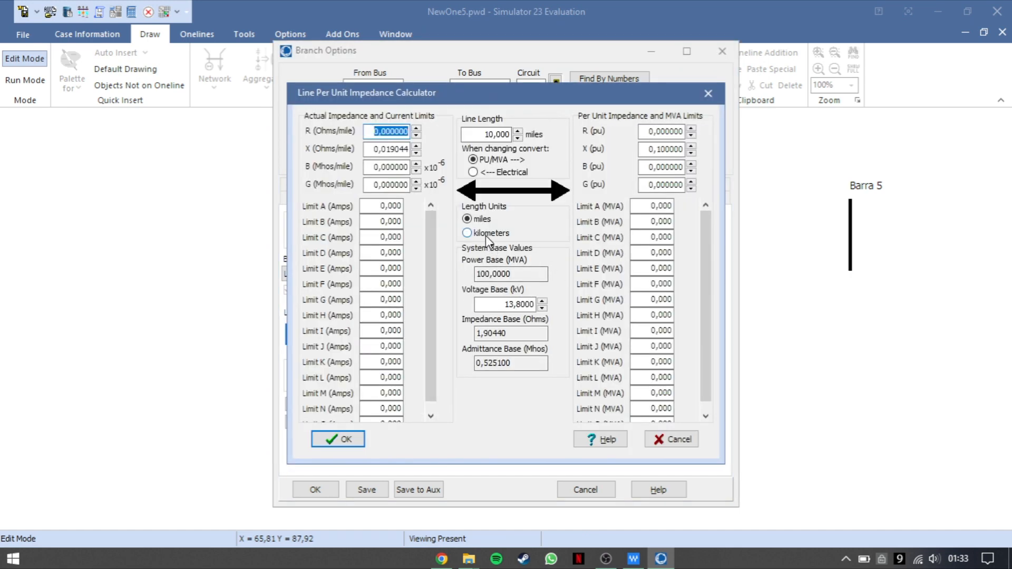
{"action": "left_click", "coordinate": [486, 236]}
{"action": "left_click", "coordinate": [554, 311]}
{"action": "left_click", "coordinate": [554, 311]}
{"action": "type", "text": "6"}
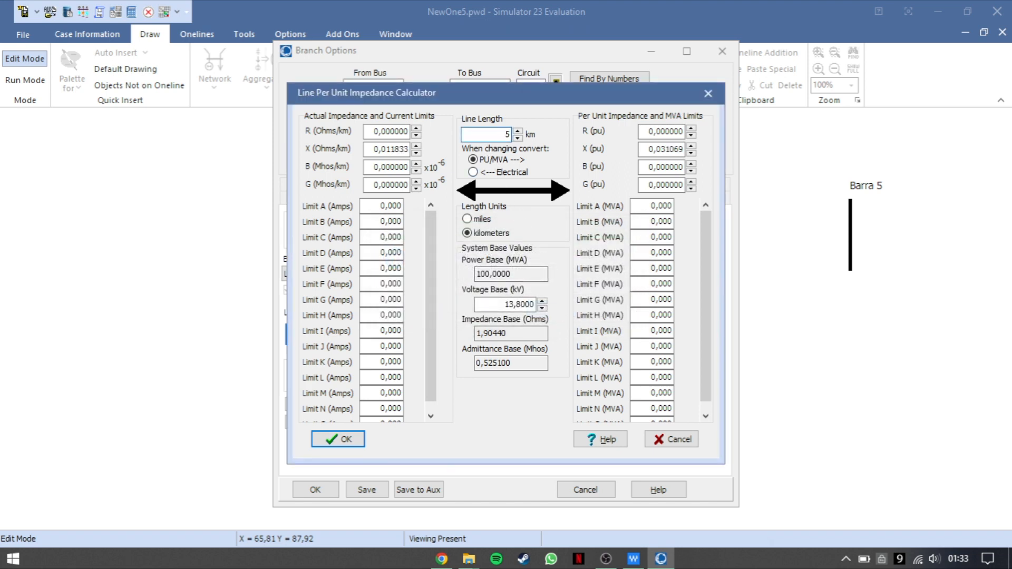
{"action": "key", "text": "Tab"}
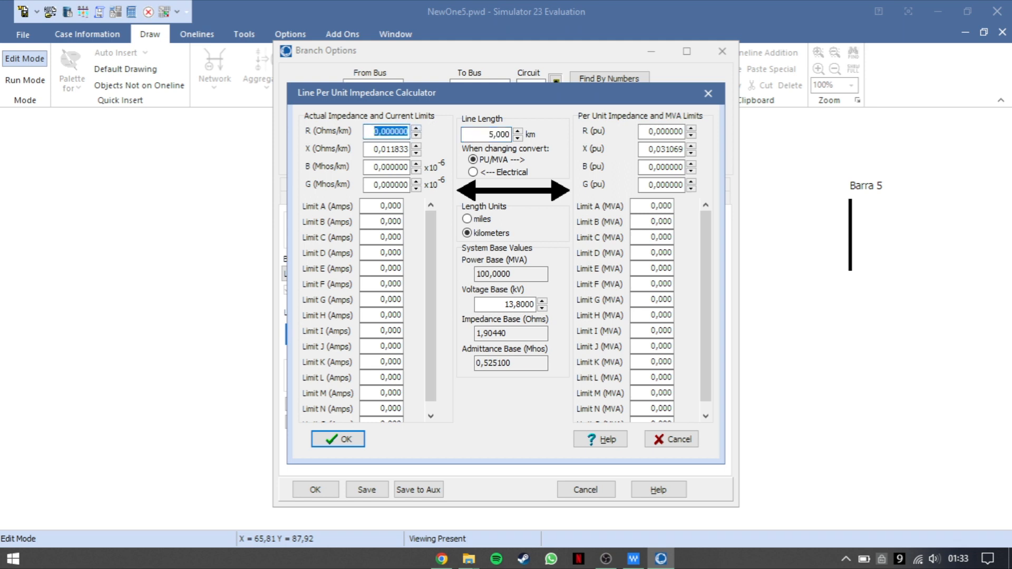
Give the Barra 2–Barra 3 line R 0,15 and X 0,35 Ohms/km, and accept the branch.
{"action": "type", "text": "0,15"}
{"action": "key", "text": "Tab"}
{"action": "type", "text": "0,35"}
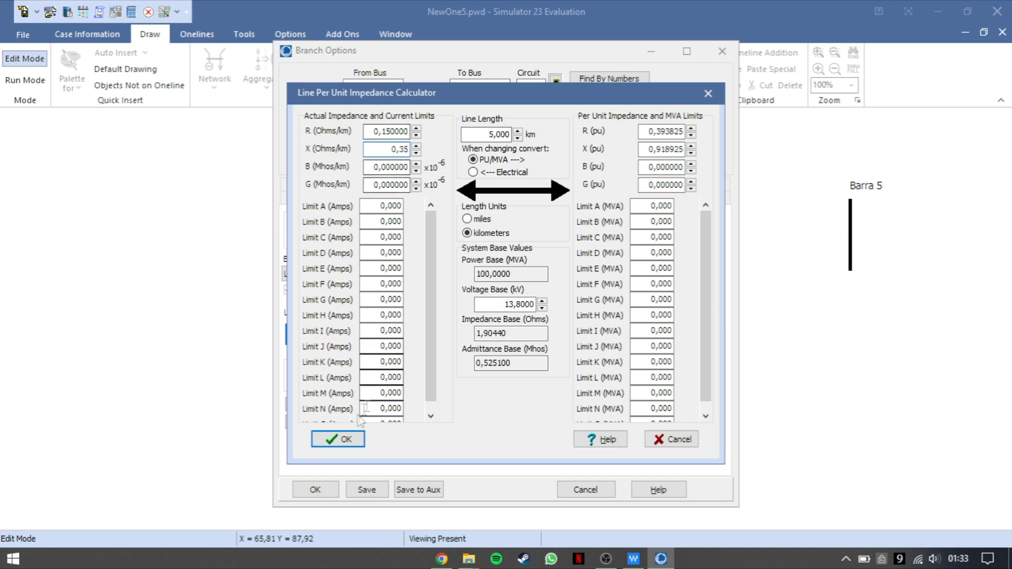
{"action": "left_click", "coordinate": [342, 440]}
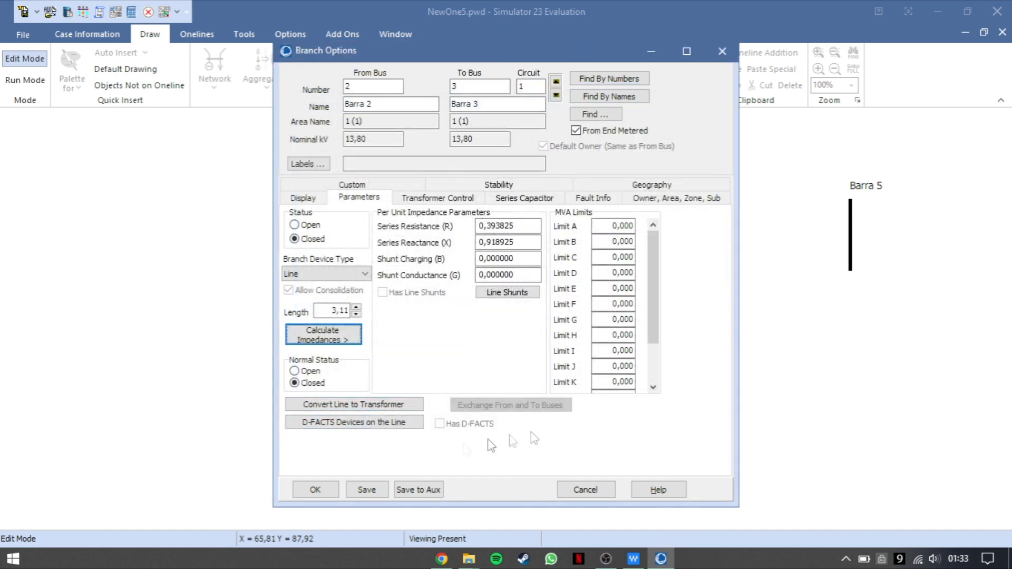
{"action": "left_click", "coordinate": [315, 490]}
Draw a transmission line from Barra 2 down to Barra 4.
{"action": "left_click_drag", "start_coordinate": [553, 370], "coordinate": [575, 363]}
{"action": "left_click", "coordinate": [230, 77]}
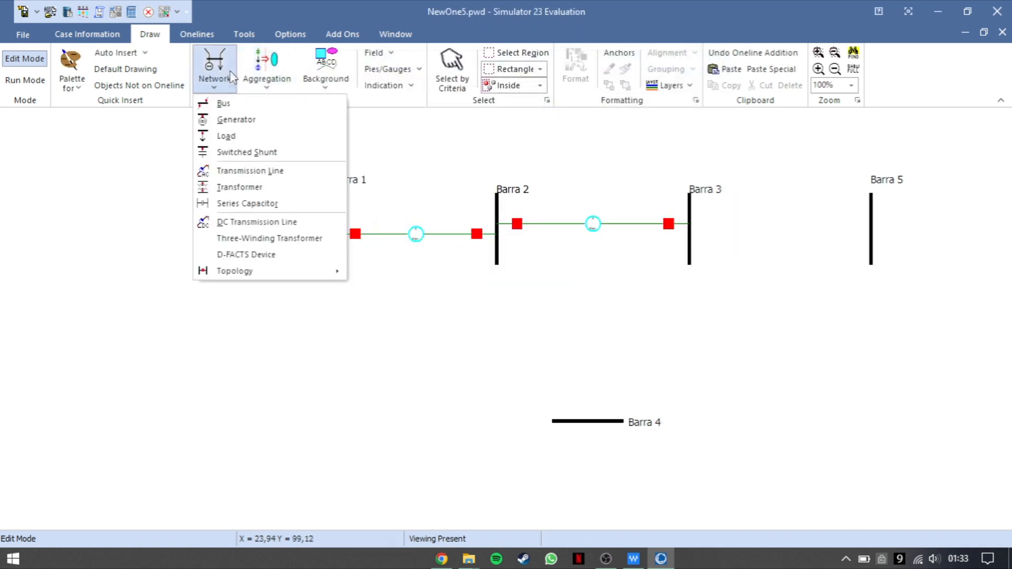
{"action": "left_click", "coordinate": [245, 172]}
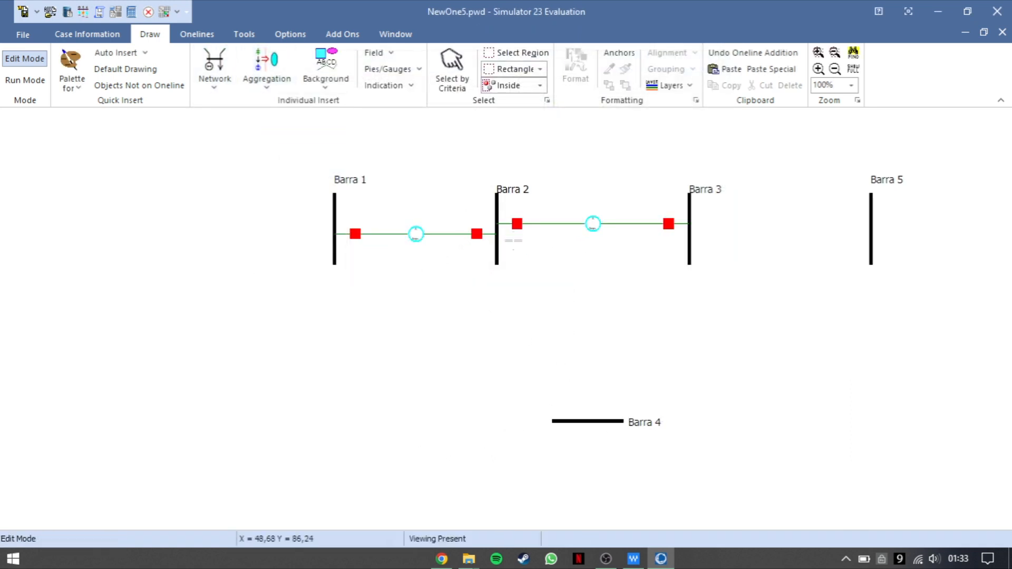
{"action": "left_click", "coordinate": [499, 238]}
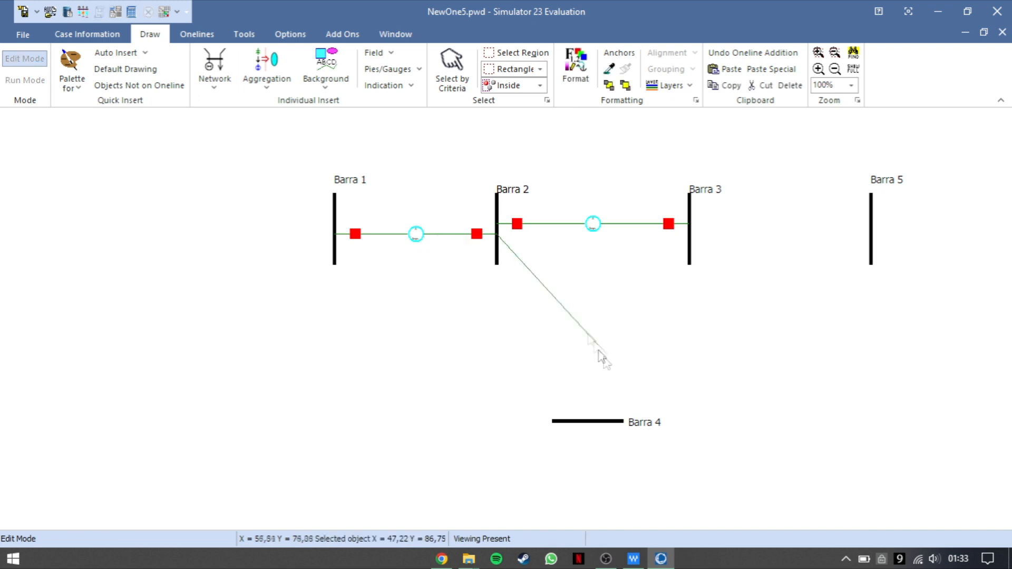
{"action": "double_click", "coordinate": [588, 421]}
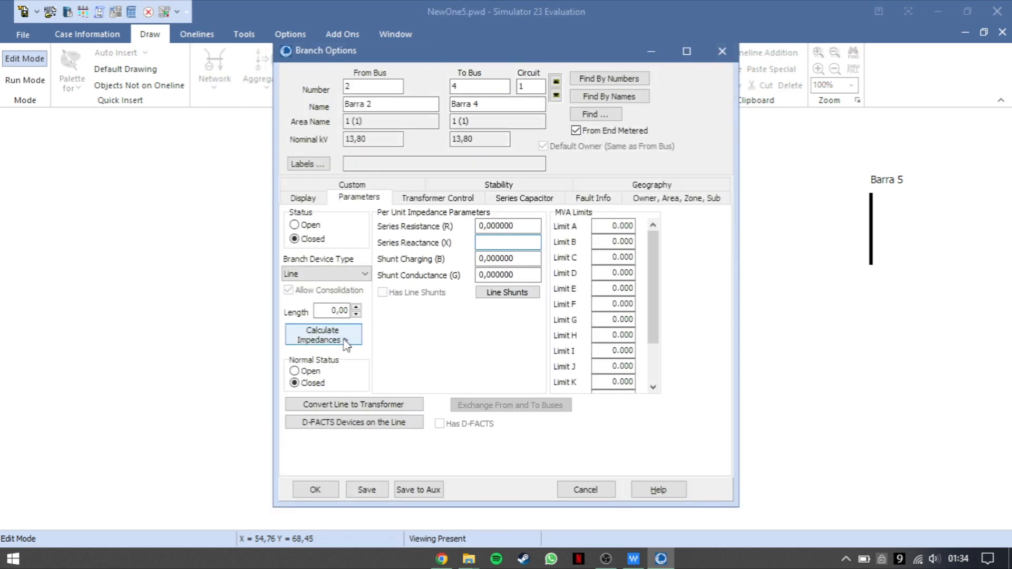
In the impedance calculator for the Barra 2–Barra 4 line, convert the units to kilometers and set the length to 10 km.
{"action": "left_click", "coordinate": [345, 341]}
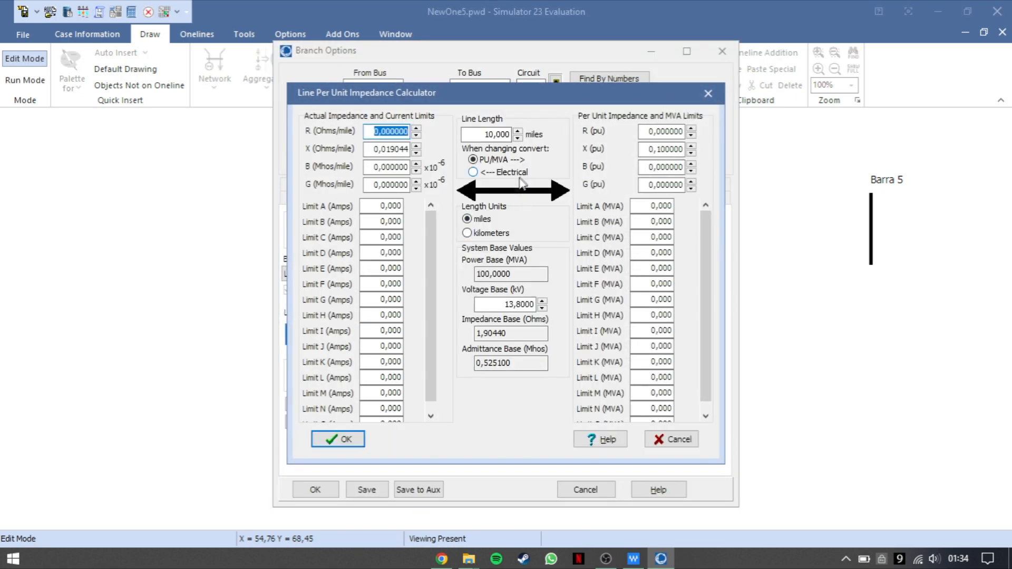
{"action": "left_click", "coordinate": [484, 233]}
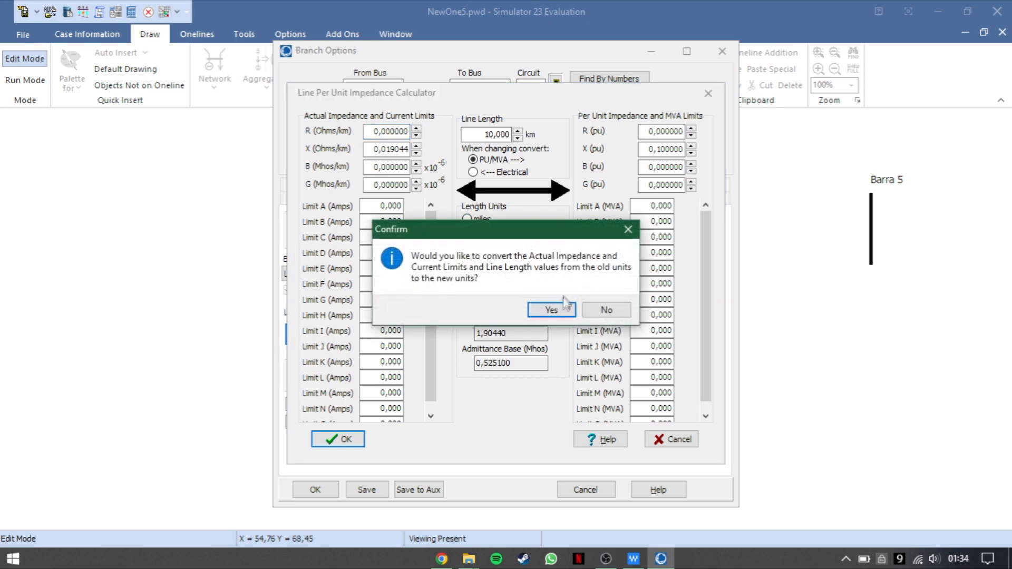
{"action": "left_click", "coordinate": [560, 302]}
{"action": "double_click", "coordinate": [496, 134]}
{"action": "type", "text": "10"}
{"action": "key", "text": "Tab"}
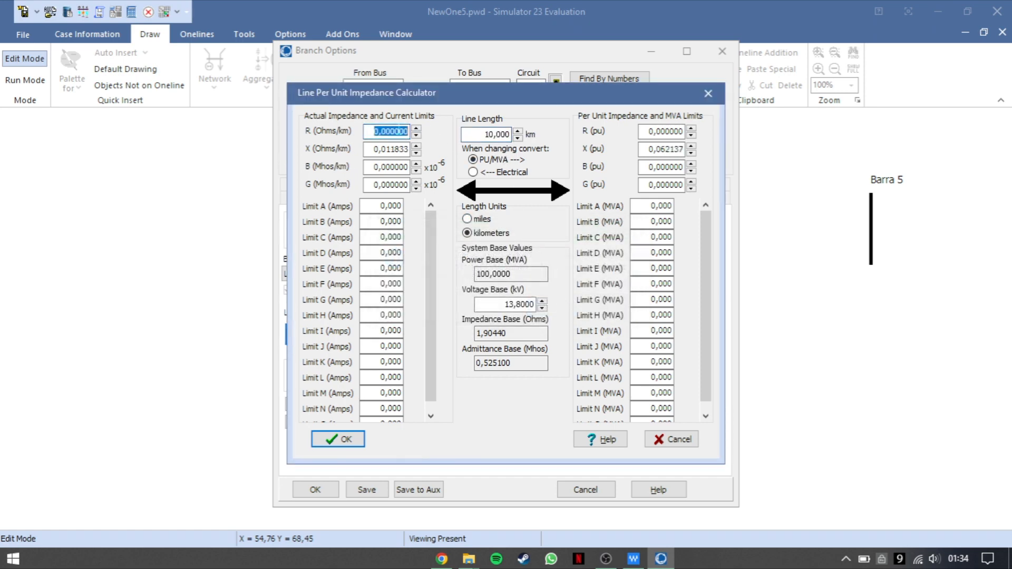
Set the Barra 2–Barra 4 line's R to 0,1 and X to 0,3 Ohms/km, and accept the branch.
{"action": "type", "text": "0,1"}
{"action": "key", "text": "Tab"}
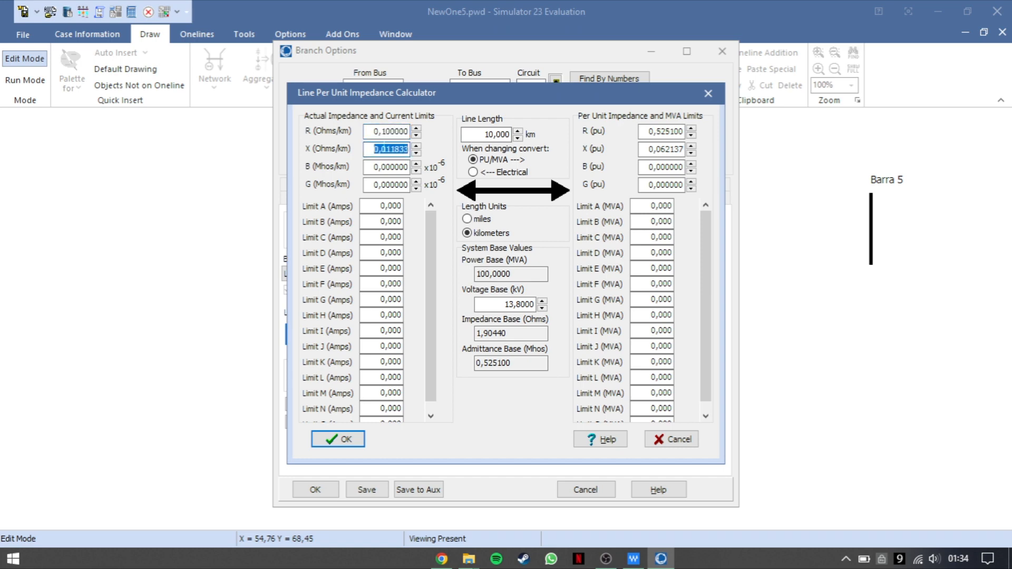
{"action": "type", "text": "0,3"}
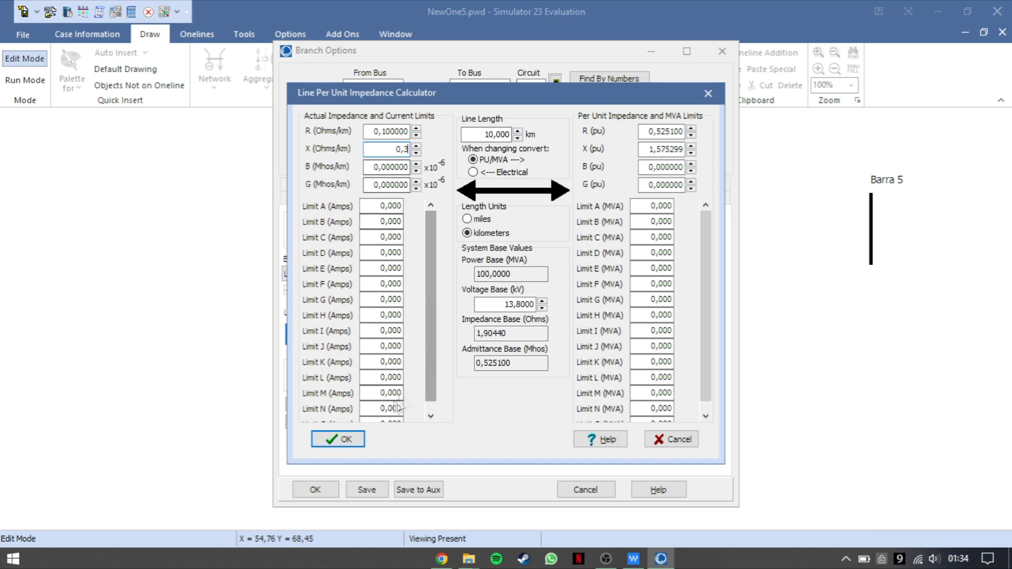
{"action": "left_click", "coordinate": [345, 439]}
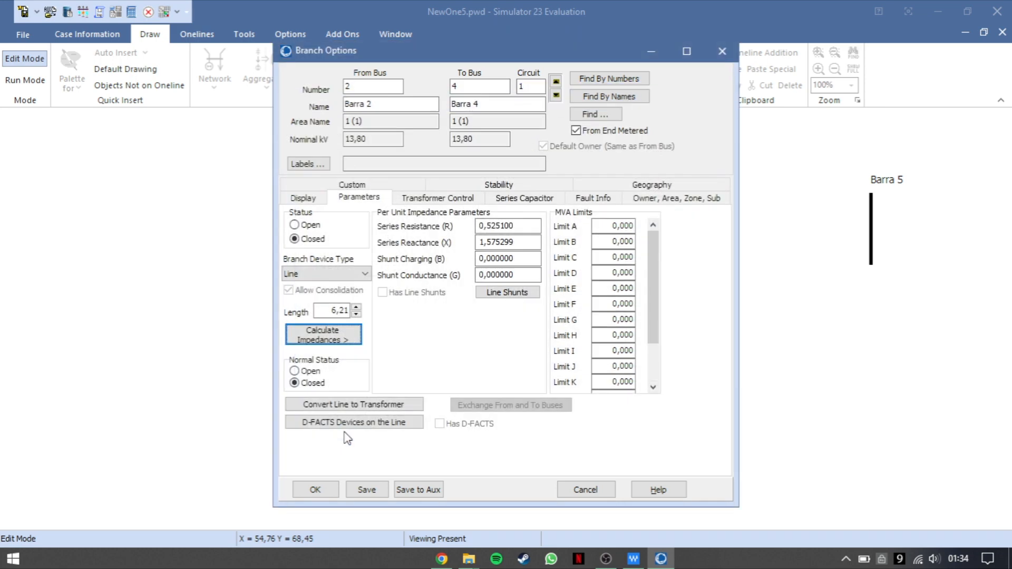
{"action": "left_click", "coordinate": [325, 491]}
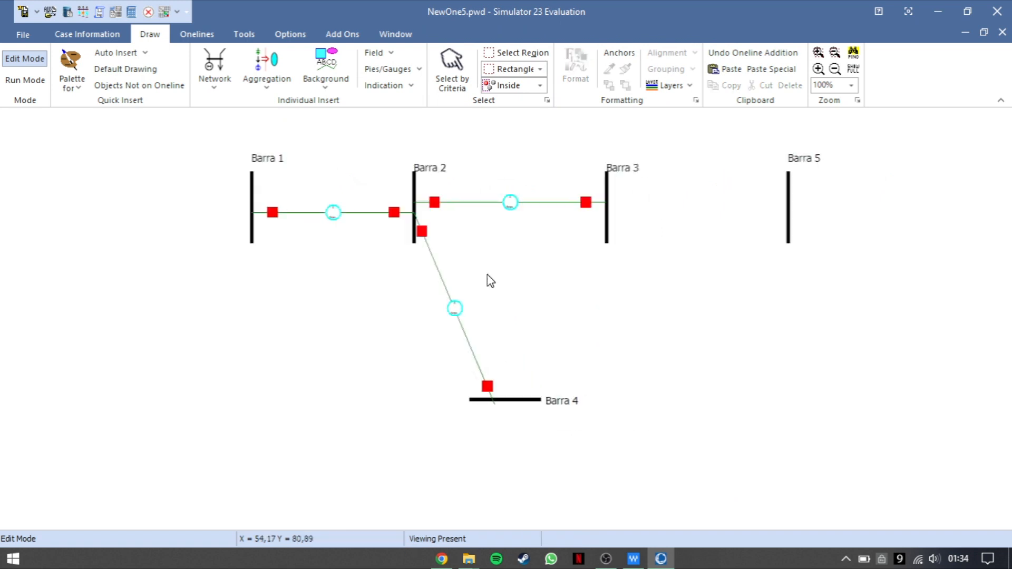
Draw a transmission line from Barra 3 to Barra 4.
{"action": "left_click", "coordinate": [215, 76]}
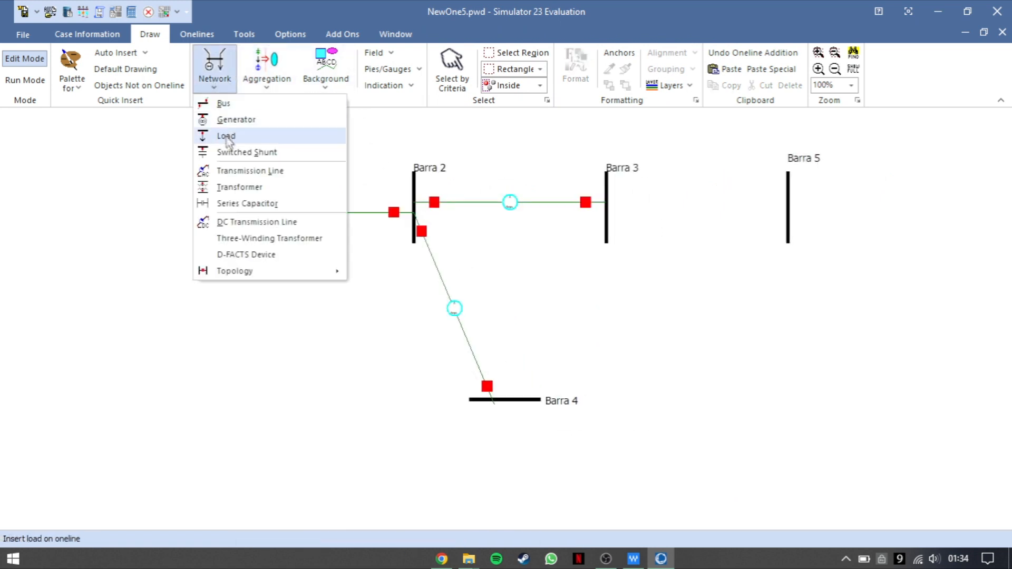
{"action": "left_click", "coordinate": [235, 170]}
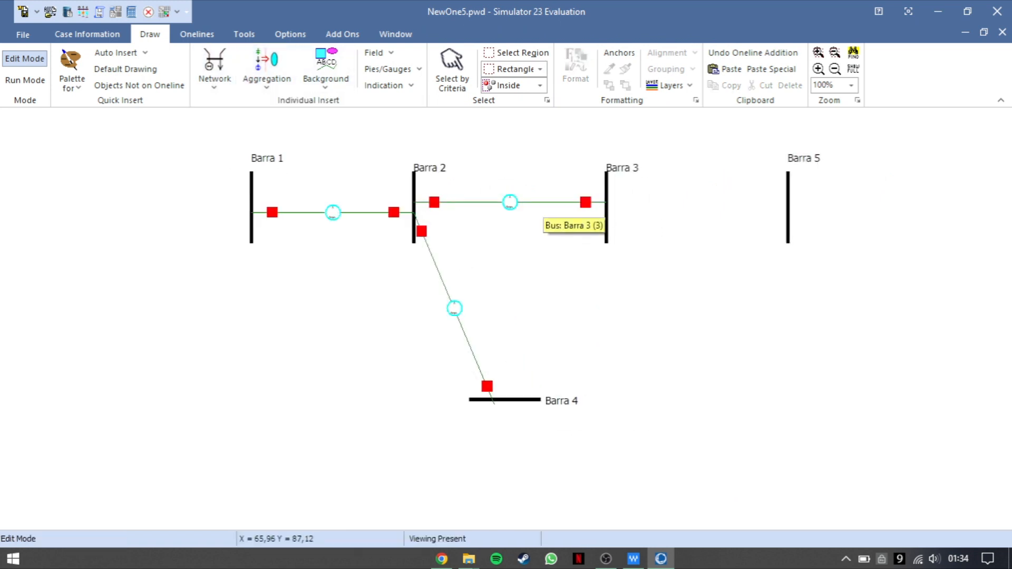
{"action": "left_click", "coordinate": [607, 213]}
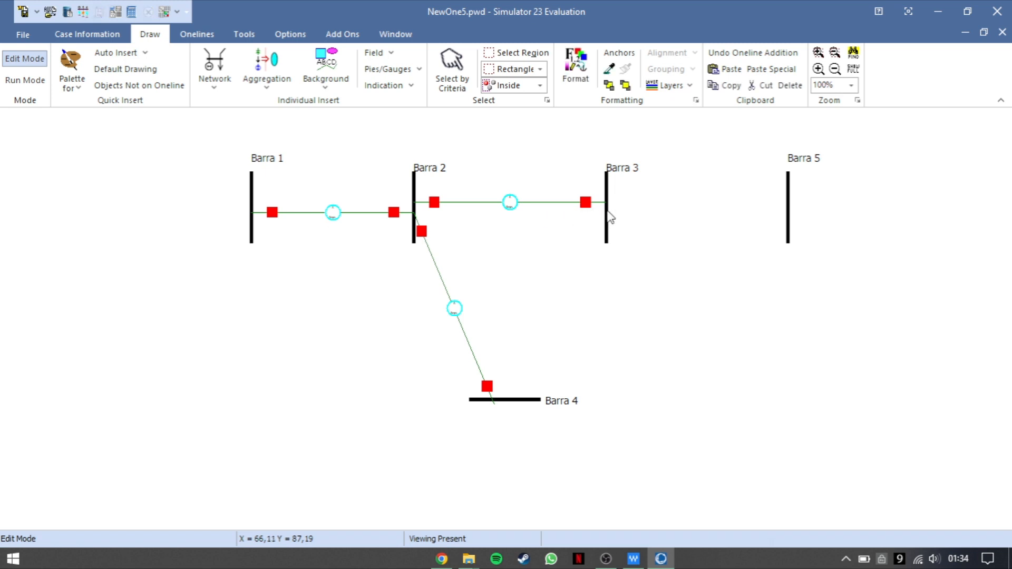
{"action": "double_click", "coordinate": [518, 400]}
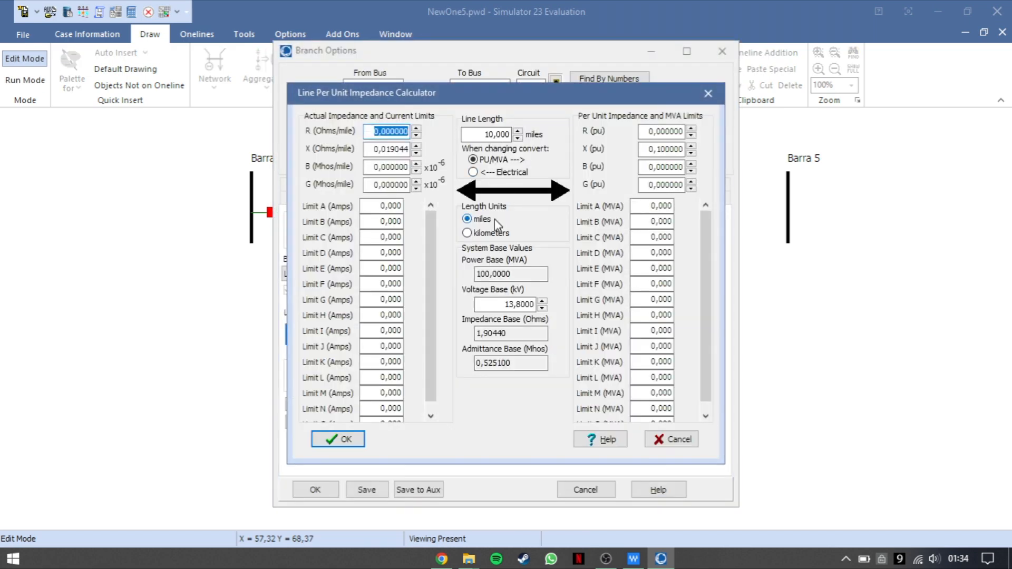
In the impedance calculator for the Barra 3–Barra 4 line, convert the units to kilometers and set the length to 10 km.
{"action": "left_click", "coordinate": [493, 232]}
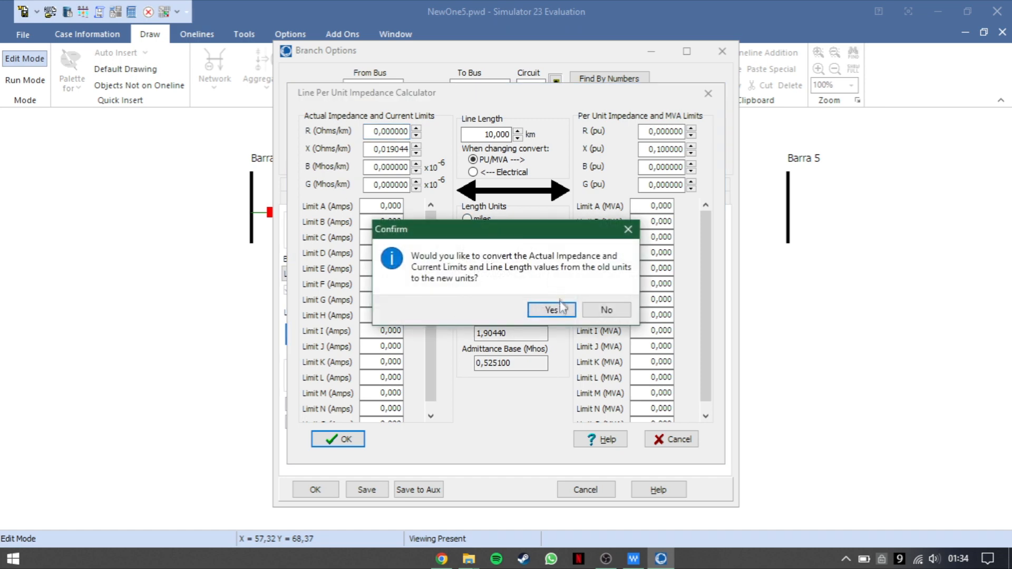
{"action": "left_click", "coordinate": [558, 309]}
{"action": "double_click", "coordinate": [495, 134]}
{"action": "type", "text": "10"}
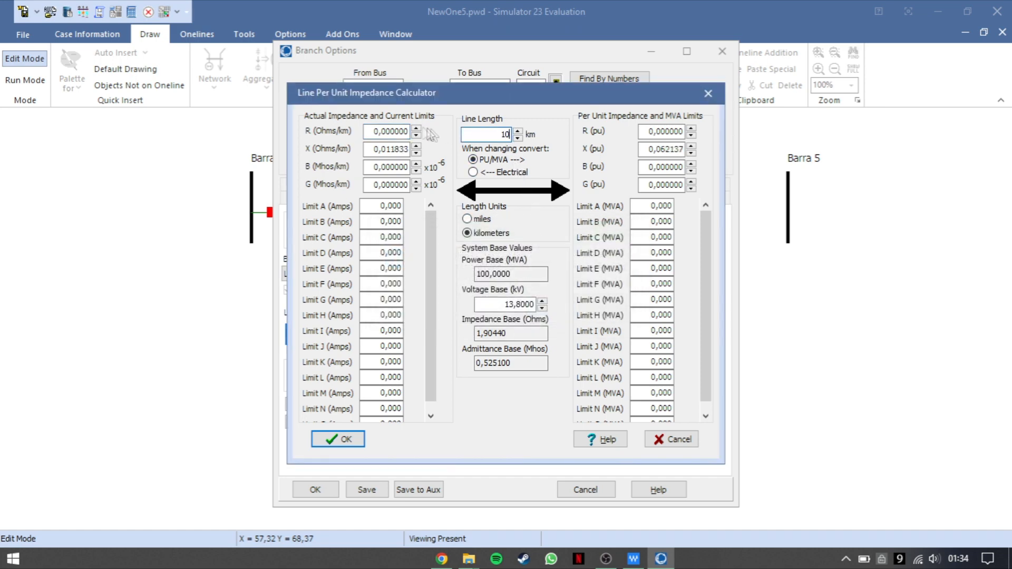
Set the Barra 3–Barra 4 line's R to 0,1 and X to 0,3 Ohms/km, and accept the branch.
{"action": "double_click", "coordinate": [391, 131]}
{"action": "type", "text": "0,1"}
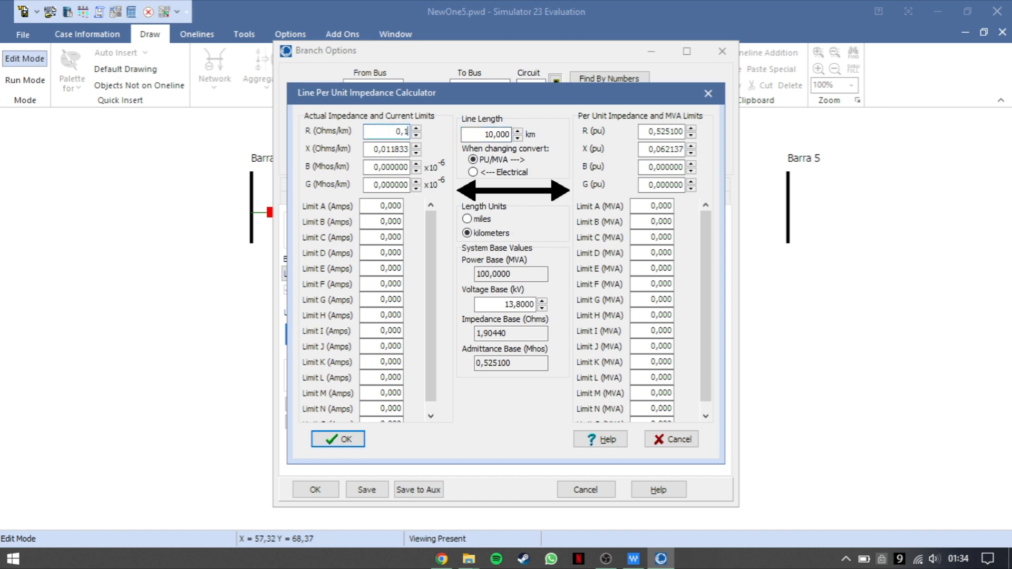
{"action": "key", "text": "Tab"}
{"action": "type", "text": "0,3"}
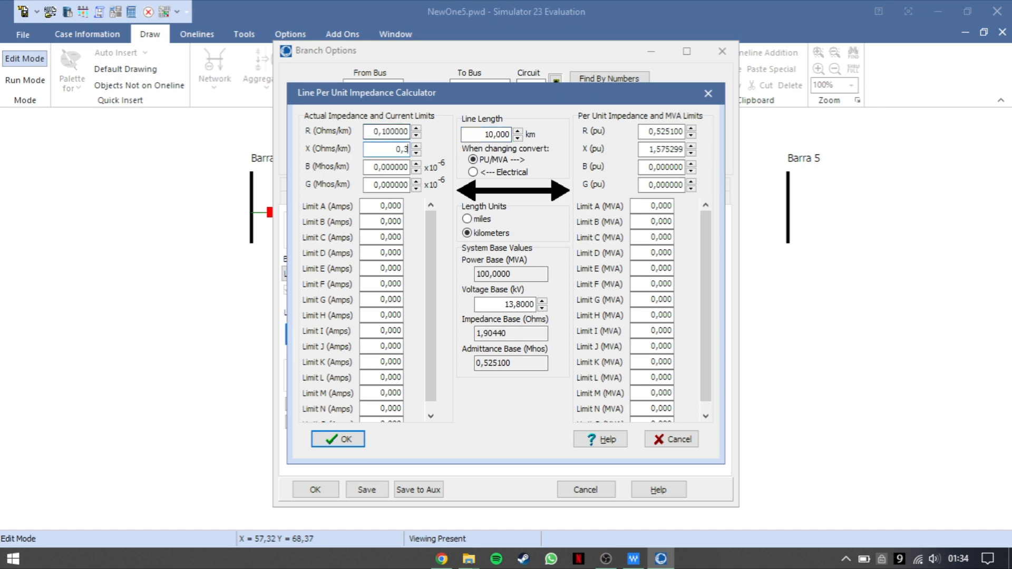
{"action": "left_click", "coordinate": [328, 442]}
{"action": "left_click", "coordinate": [316, 489]}
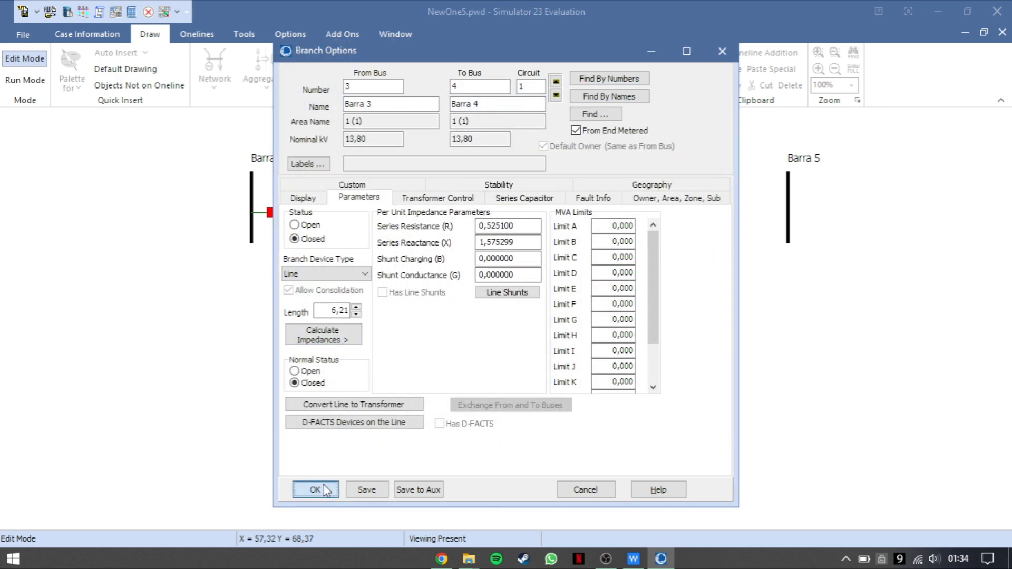
Insert a transformer from Barra 3 to Barra 5 with a series reactance of 0,01 per unit.
{"action": "left_click_drag", "start_coordinate": [674, 372], "coordinate": [612, 370]}
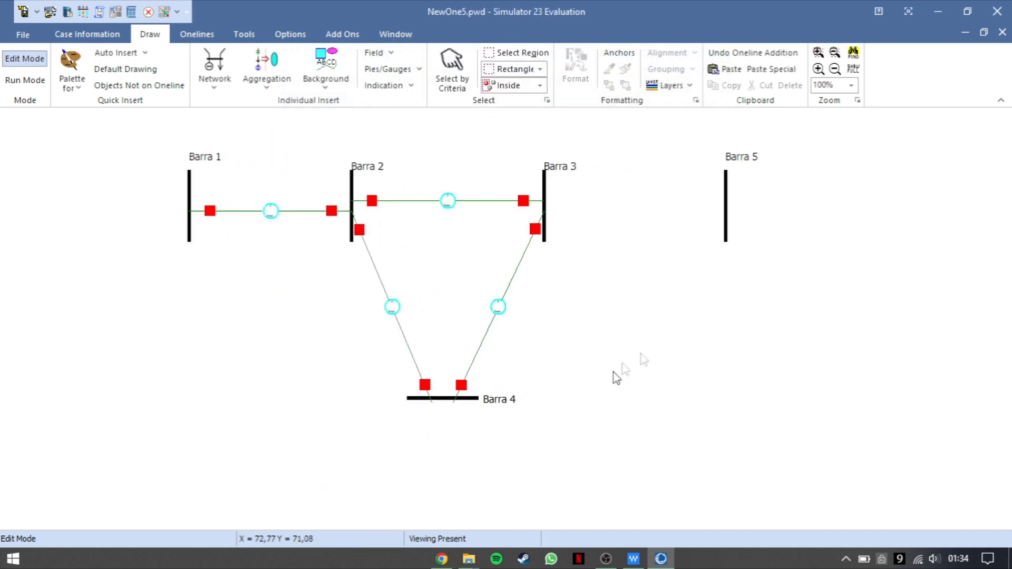
{"action": "scroll", "coordinate": [651, 320], "scroll_direction": "up", "scroll_amount": 3}
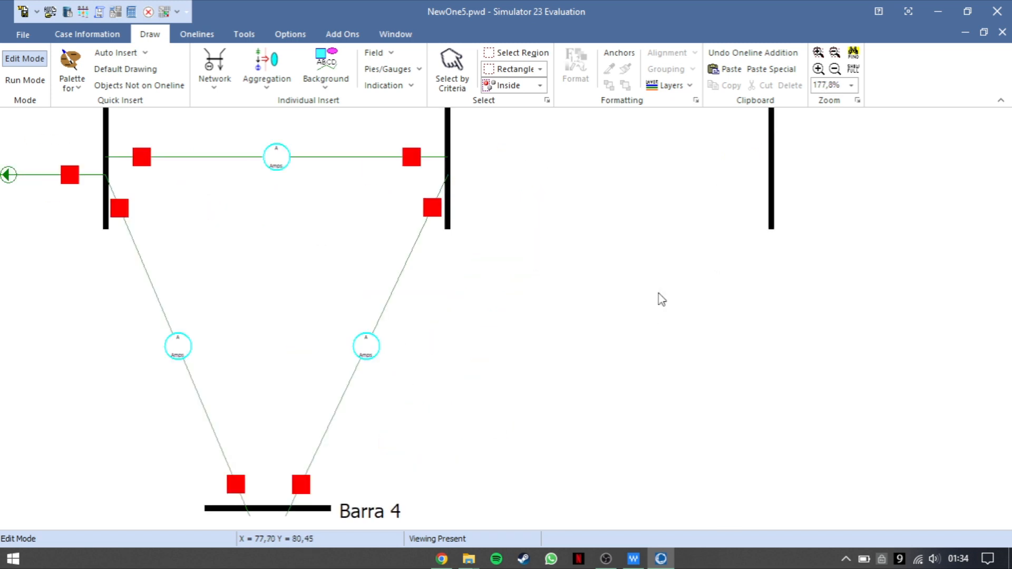
{"action": "scroll", "coordinate": [661, 300], "scroll_direction": "down", "scroll_amount": 1}
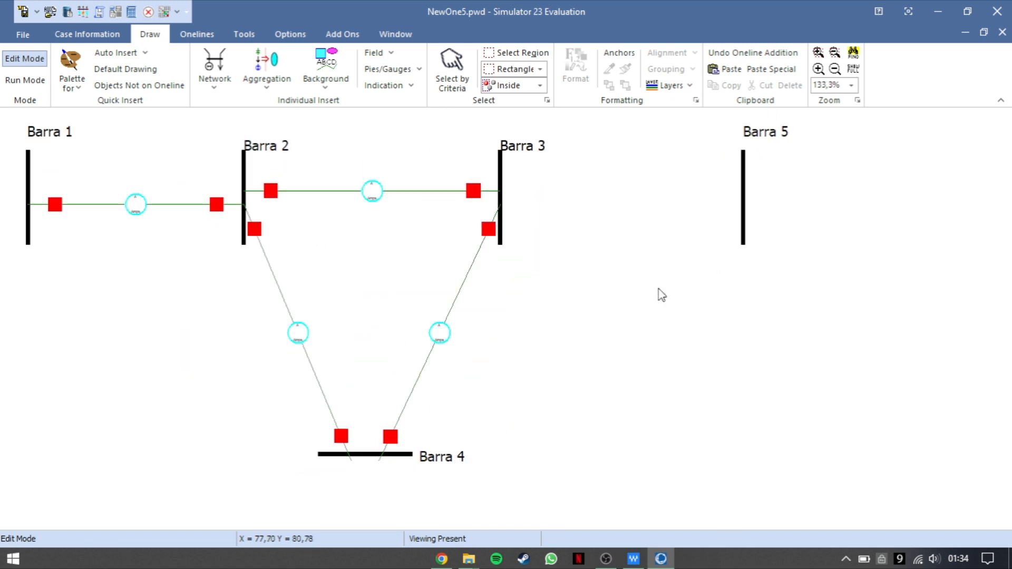
{"action": "left_click", "coordinate": [222, 83]}
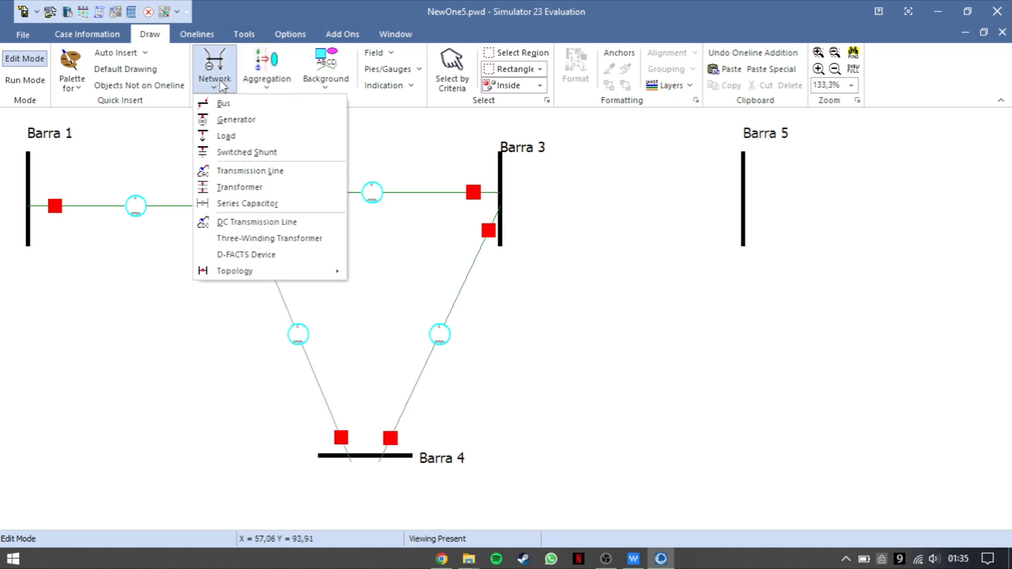
{"action": "left_click", "coordinate": [240, 187]}
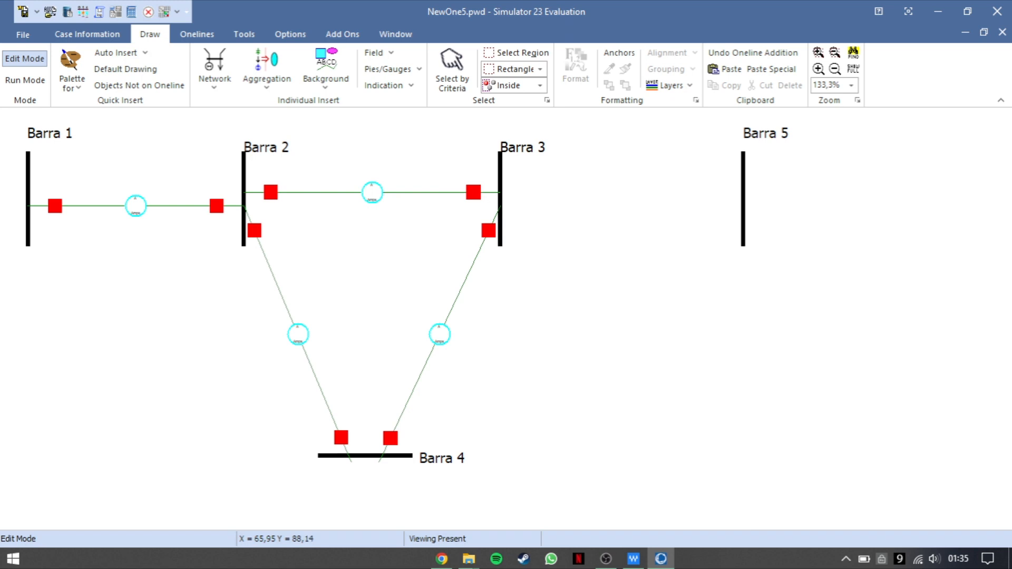
{"action": "left_click", "coordinate": [500, 192]}
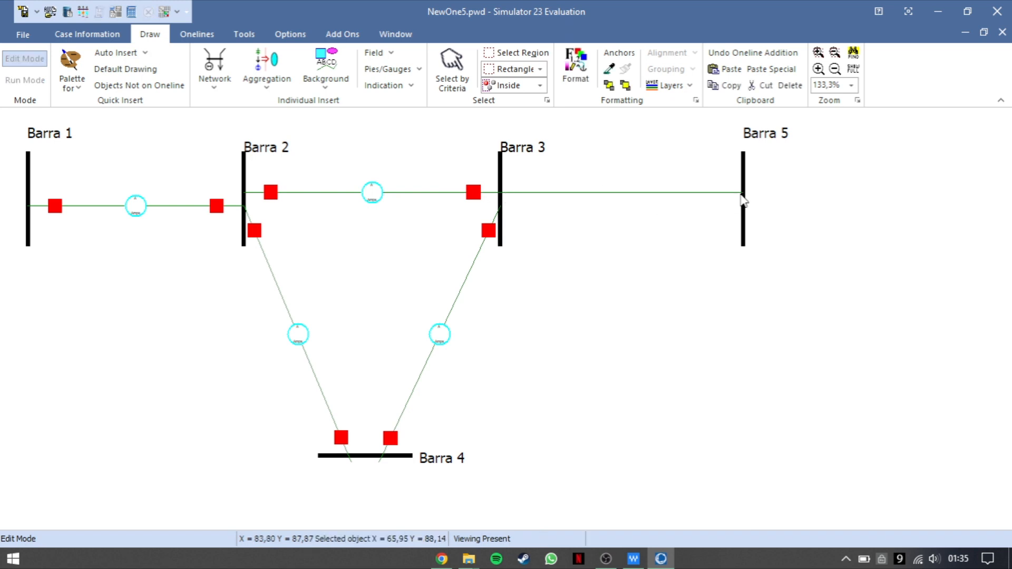
{"action": "double_click", "coordinate": [741, 195]}
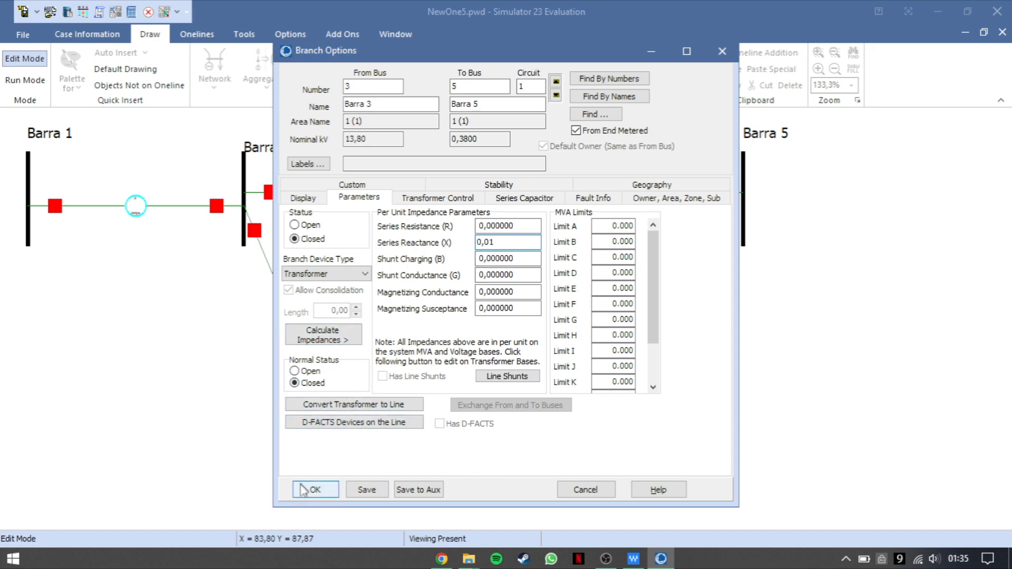
{"action": "left_click", "coordinate": [314, 490]}
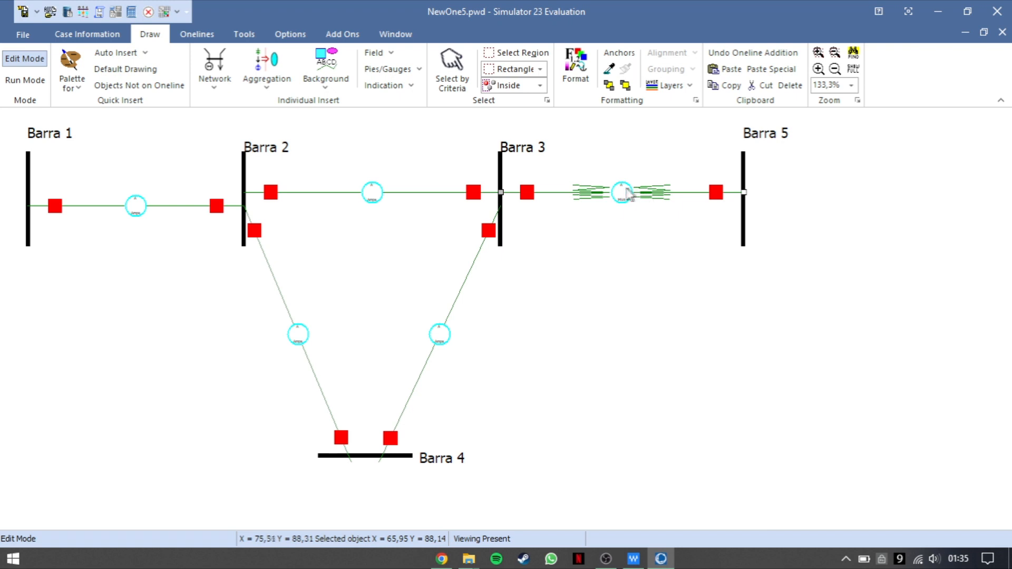
Set the MVA base of the Barra 3–Barra 5 transformer to 2 and accept its parameters.
{"action": "double_click", "coordinate": [567, 199]}
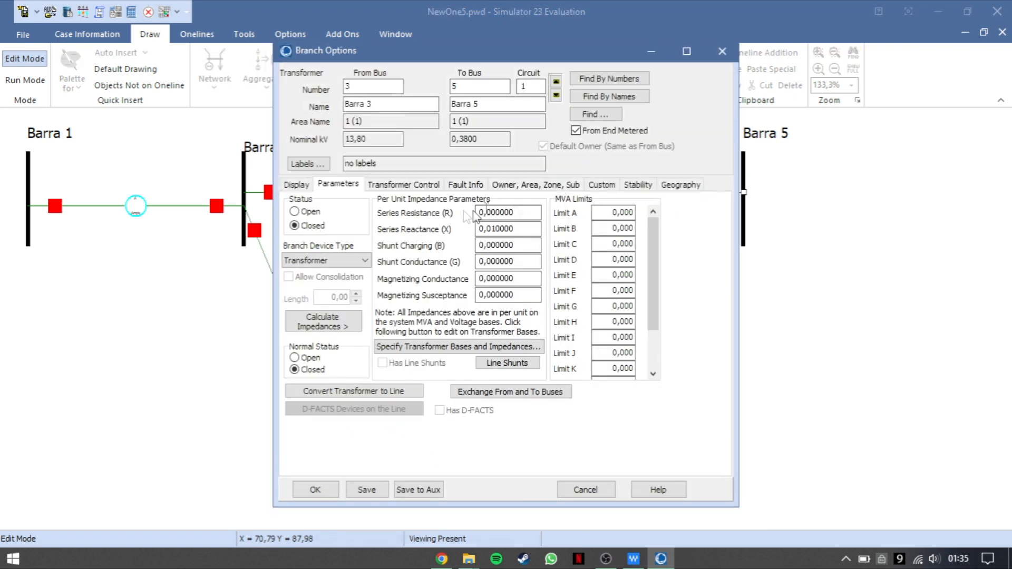
{"action": "left_click", "coordinate": [453, 343]}
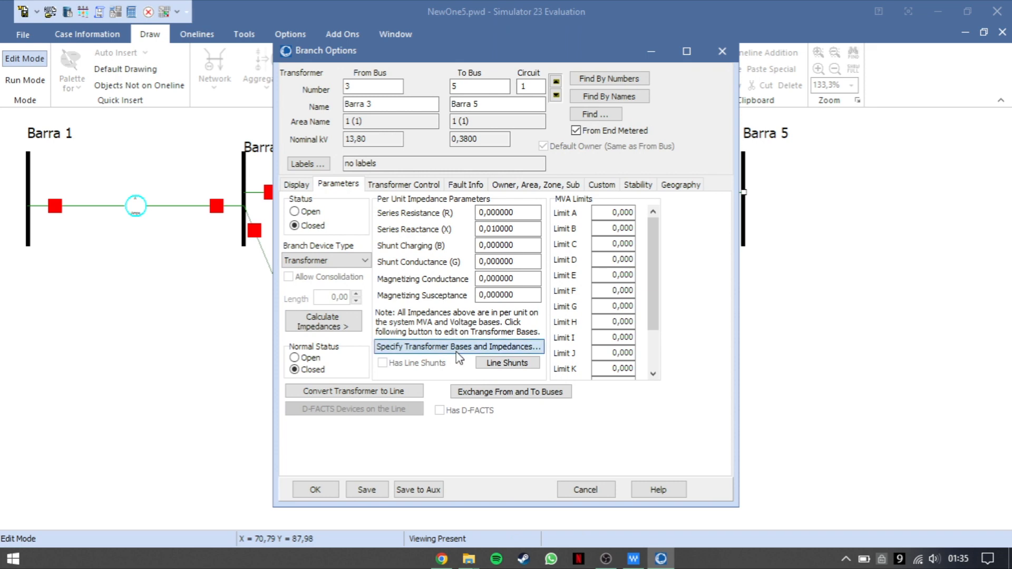
{"action": "double_click", "coordinate": [628, 307]}
{"action": "type", "text": "2"}
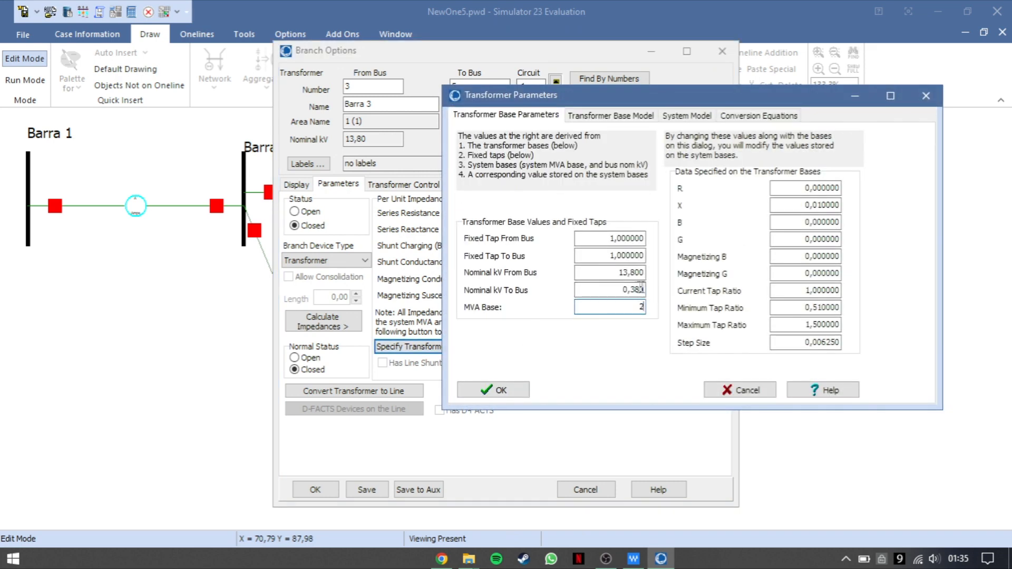
{"action": "left_click", "coordinate": [618, 289]}
{"action": "left_click", "coordinate": [494, 390]}
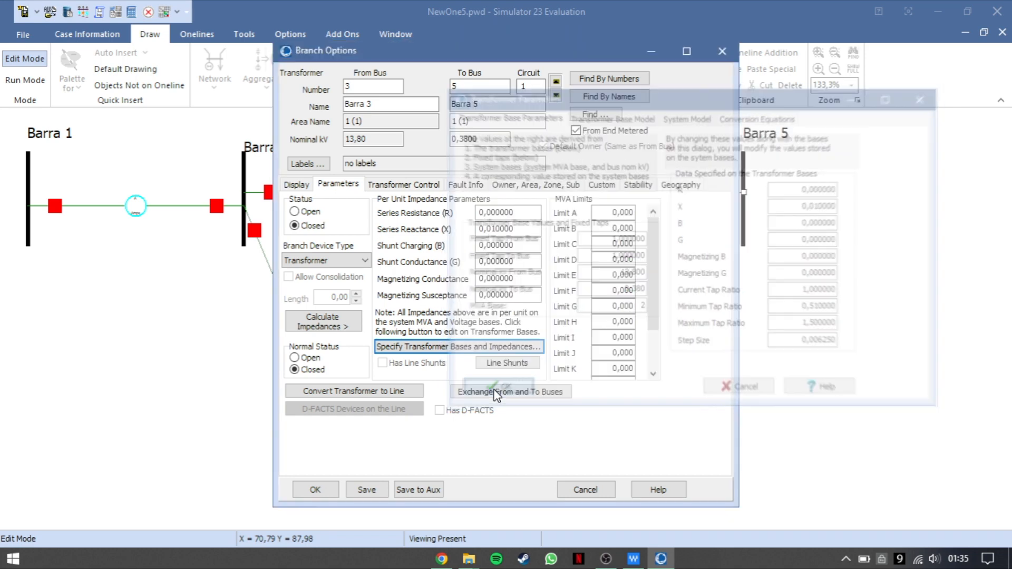
{"action": "left_click", "coordinate": [316, 490]}
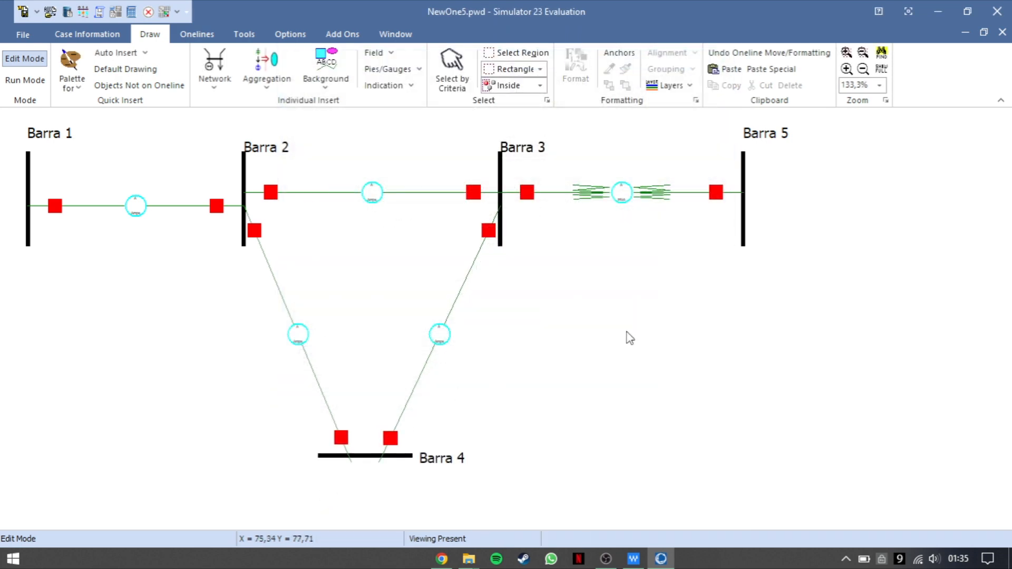
Insert a load at Barra 5 with a constant power of 2 MW, oriented right.
{"action": "mouse_move", "coordinate": [601, 323]}
{"action": "left_mouse_down"}
{"action": "mouse_move", "coordinate": [804, 298]}
{"action": "mouse_move", "coordinate": [805, 258]}
{"action": "mouse_move", "coordinate": [600, 350]}
{"action": "mouse_move", "coordinate": [603, 339]}
{"action": "left_mouse_up"}
{"action": "left_click", "coordinate": [215, 83]}
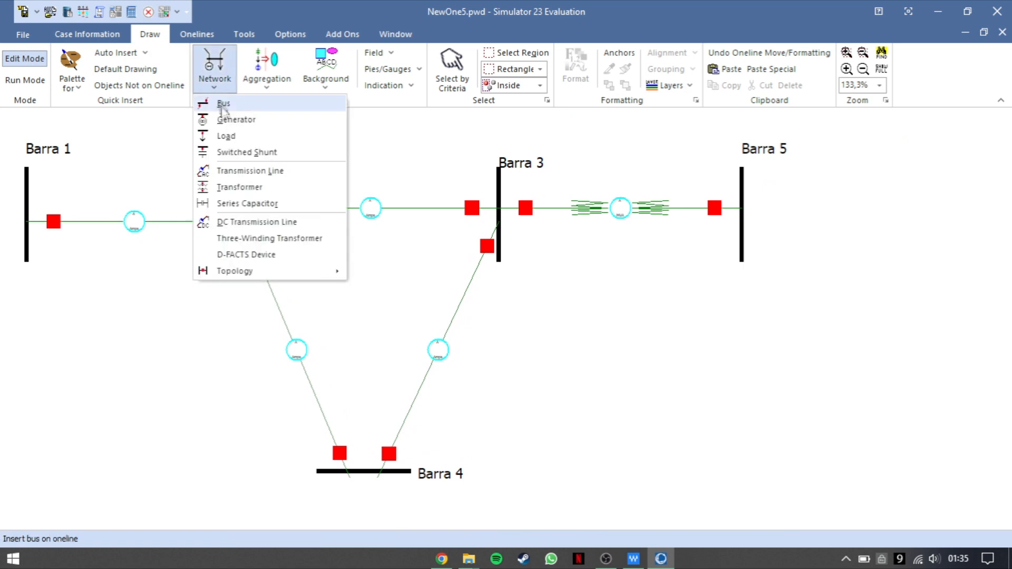
{"action": "left_click", "coordinate": [226, 135]}
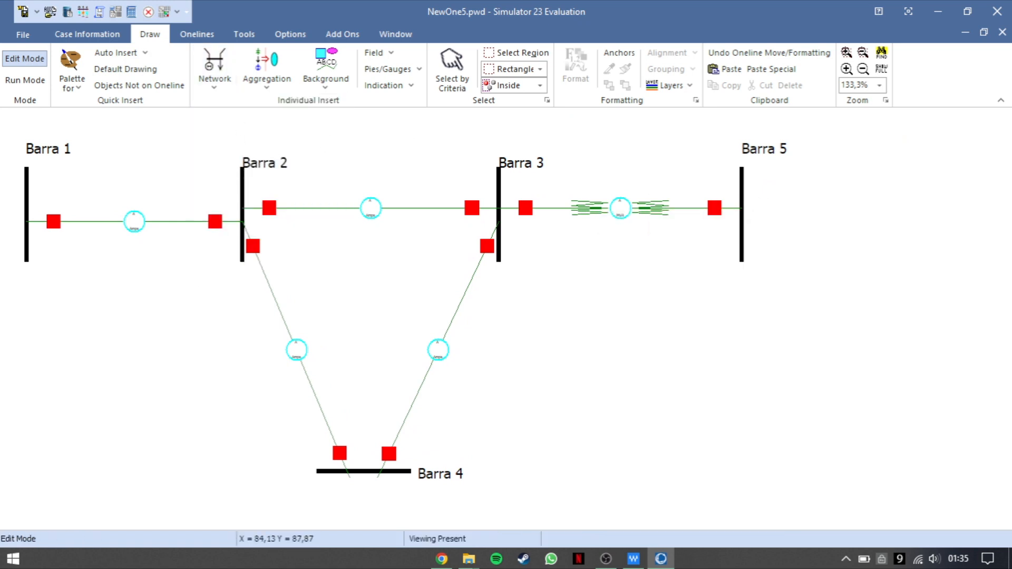
{"action": "left_click", "coordinate": [742, 217]}
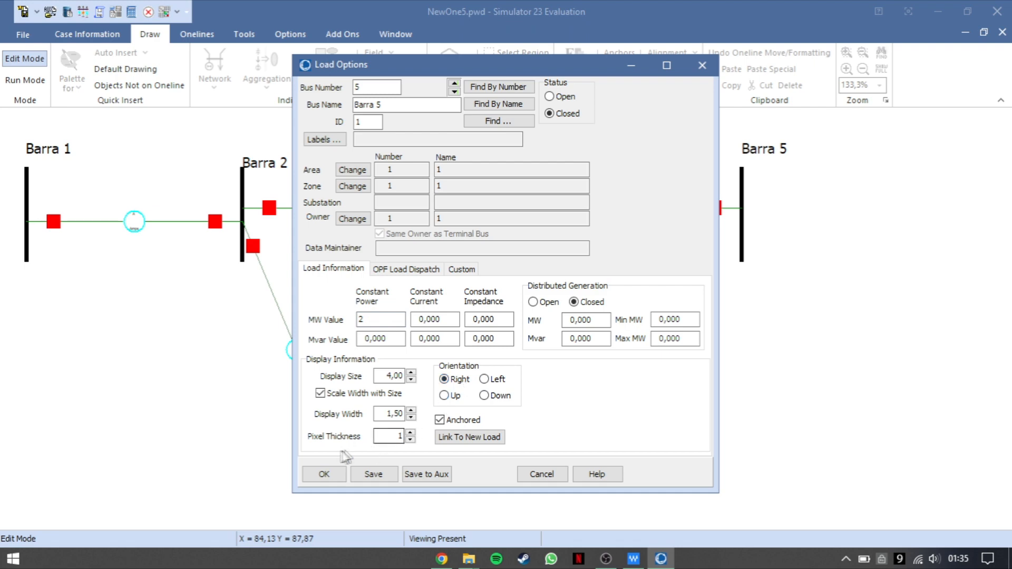
{"action": "left_click", "coordinate": [326, 473]}
Insert a load at Barra 4 with a constant power of 5 MW, oriented down.
{"action": "left_click_drag", "start_coordinate": [652, 342], "coordinate": [754, 297]}
{"action": "left_click", "coordinate": [215, 80]}
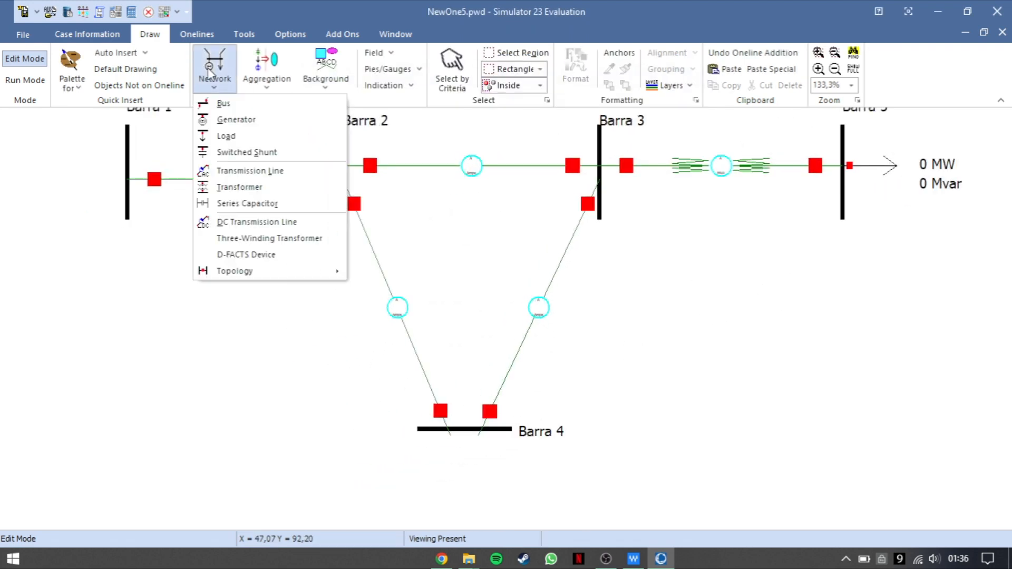
{"action": "left_click", "coordinate": [245, 135]}
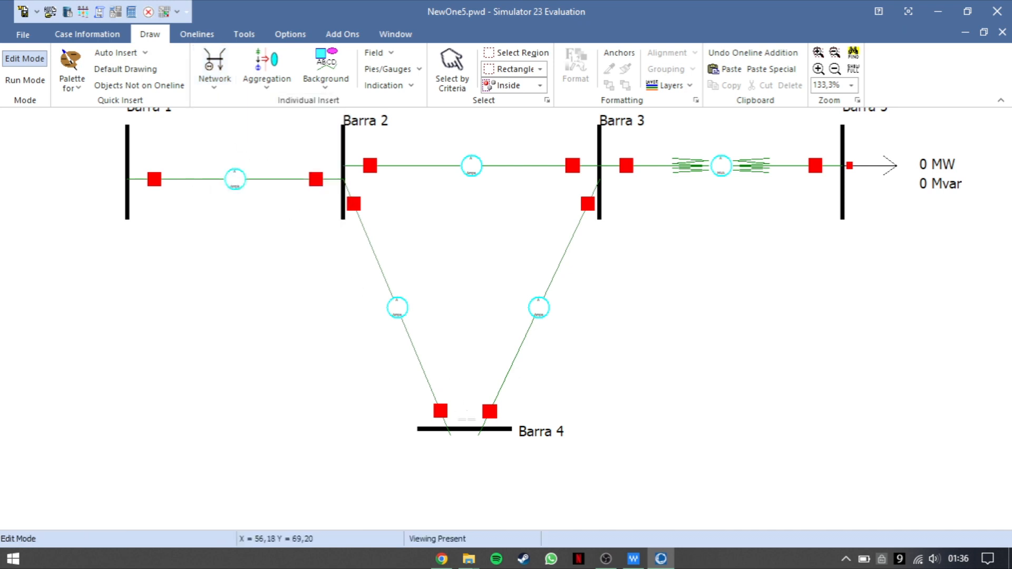
{"action": "left_click", "coordinate": [469, 430]}
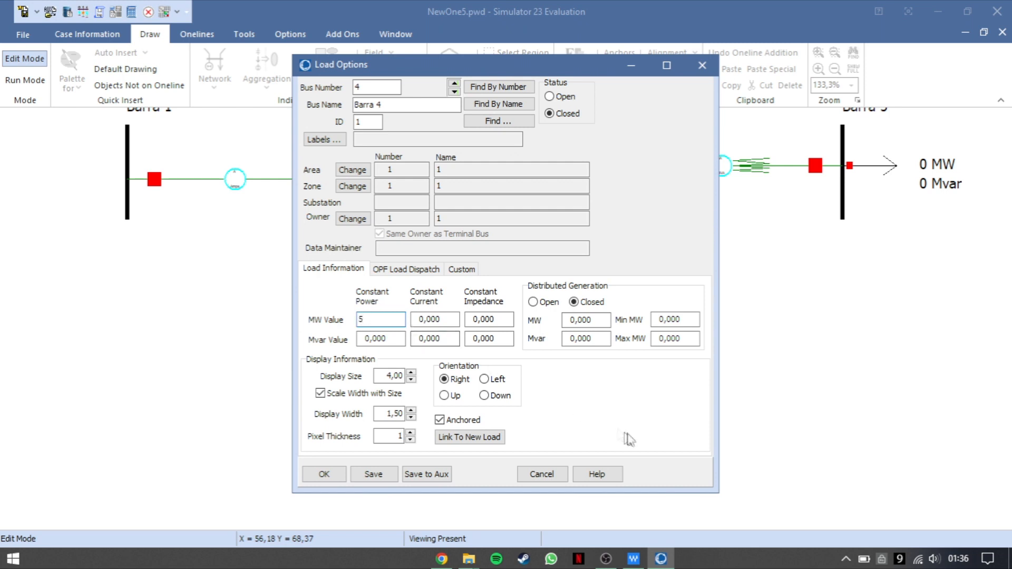
{"action": "left_click", "coordinate": [484, 396]}
{"action": "left_click", "coordinate": [325, 474]}
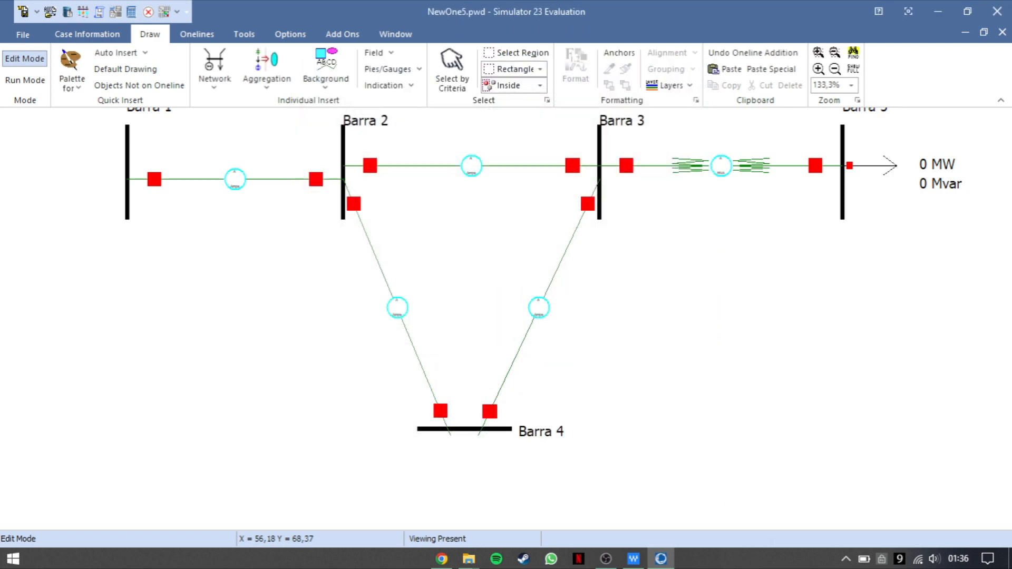
Insert a generator at Barra 1 with an MW setpoint of 0 and its symbol oriented left.
{"action": "left_click_drag", "start_coordinate": [304, 381], "coordinate": [535, 391]}
{"action": "left_click_drag", "start_coordinate": [547, 280], "coordinate": [569, 295]}
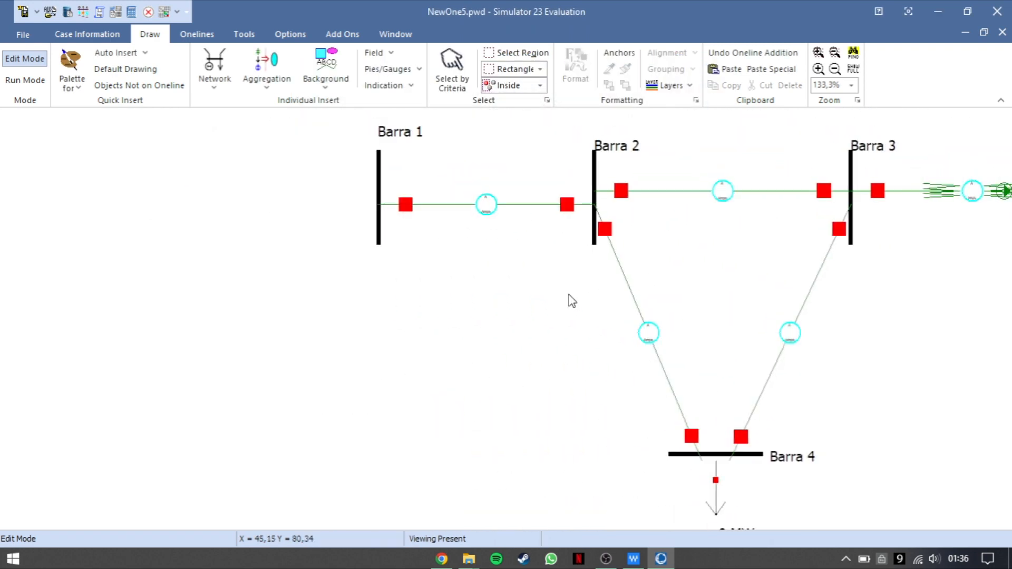
{"action": "left_click", "coordinate": [214, 68]}
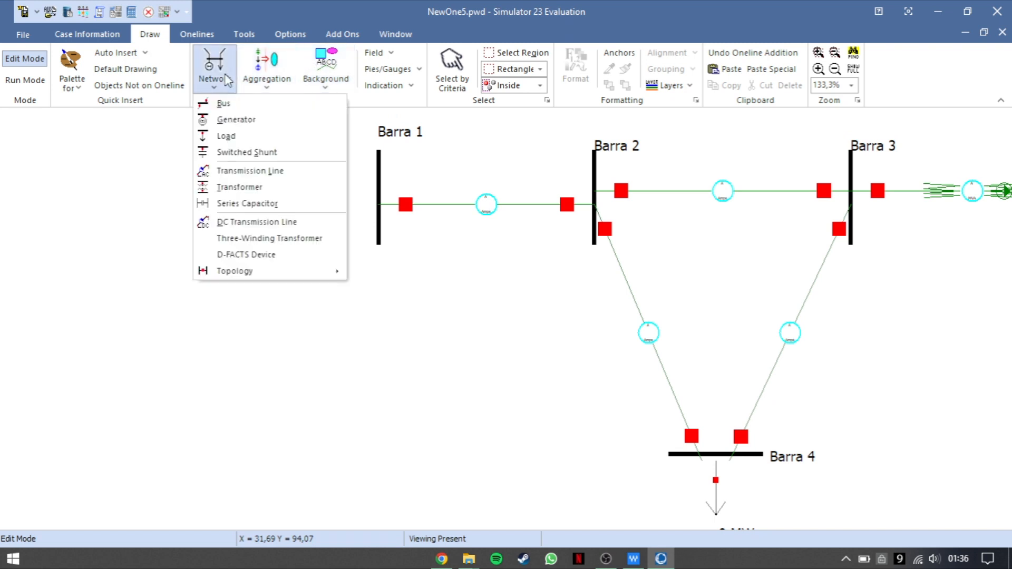
{"action": "left_click", "coordinate": [274, 119]}
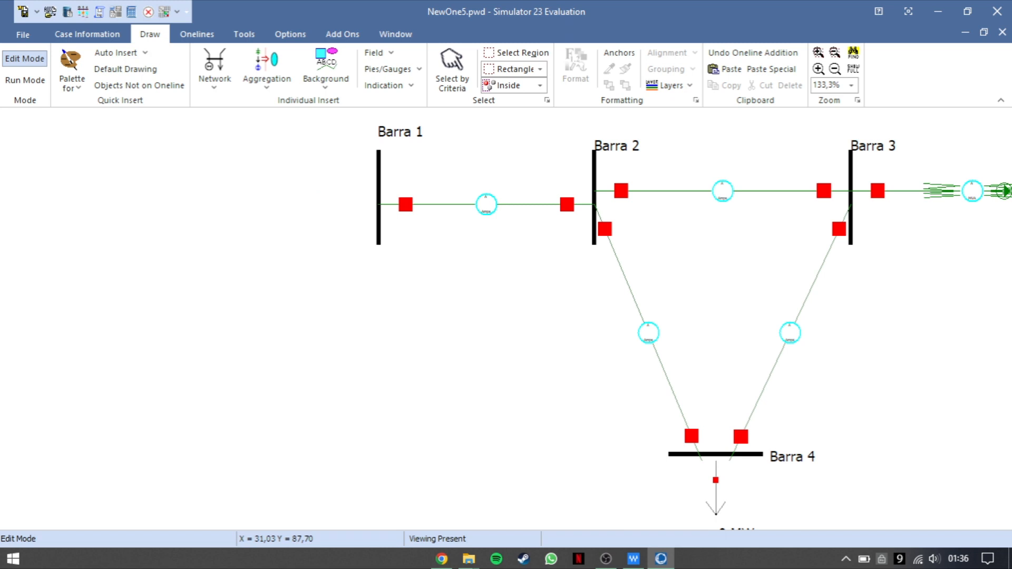
{"action": "left_click", "coordinate": [380, 196]}
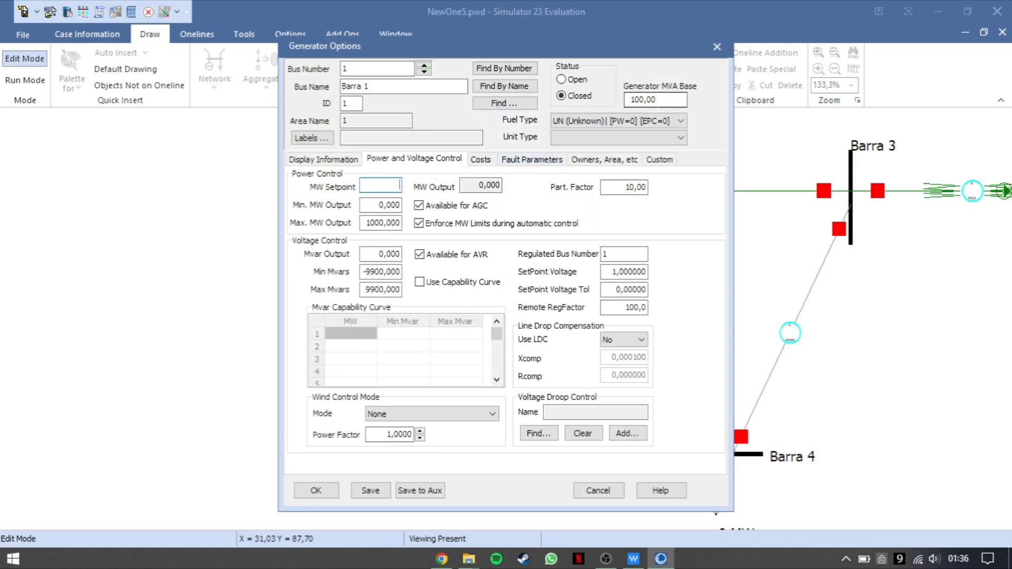
{"action": "double_click", "coordinate": [644, 100]}
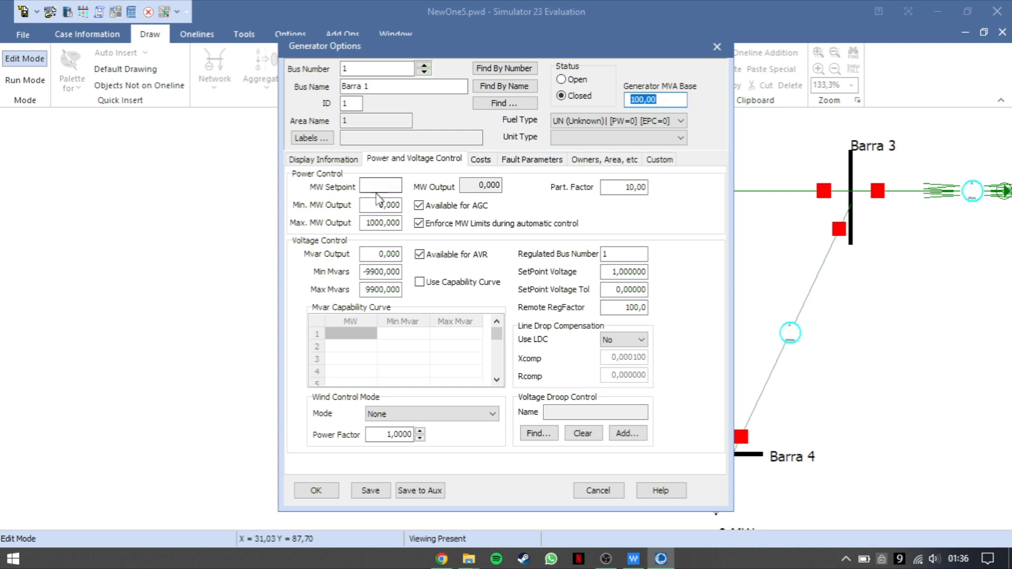
{"action": "left_click", "coordinate": [393, 186]}
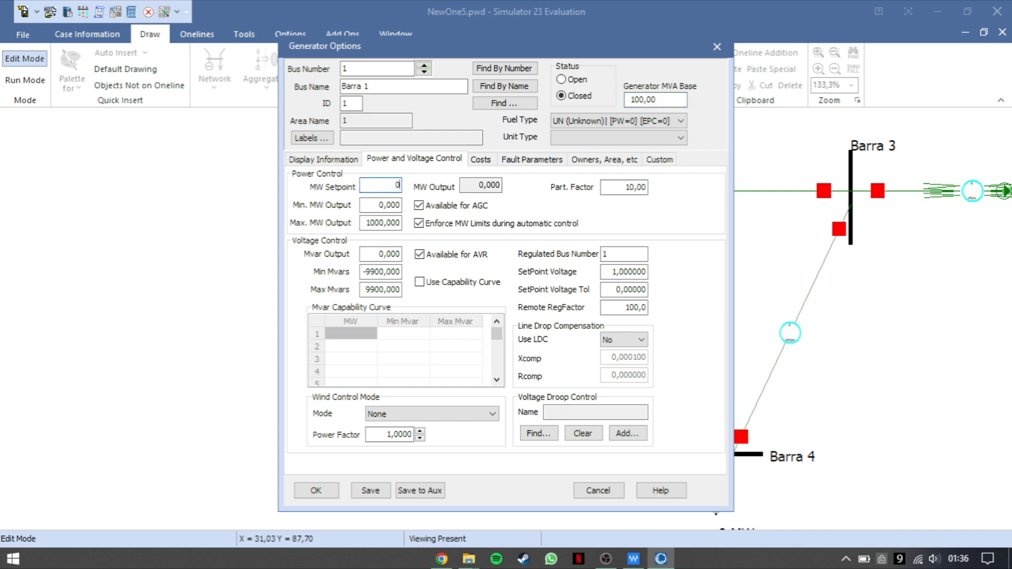
{"action": "left_click", "coordinate": [323, 161]}
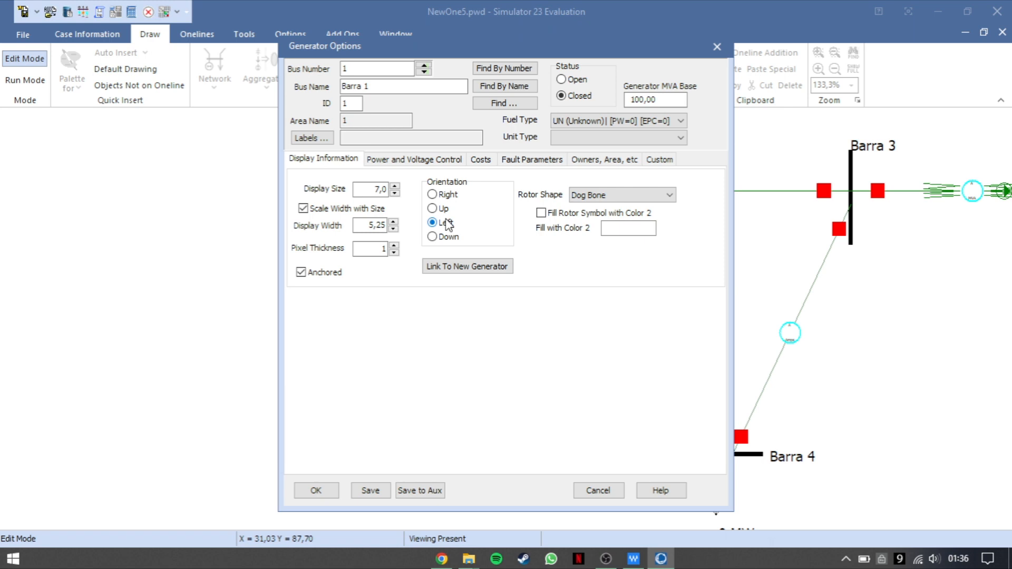
{"action": "left_click", "coordinate": [317, 491]}
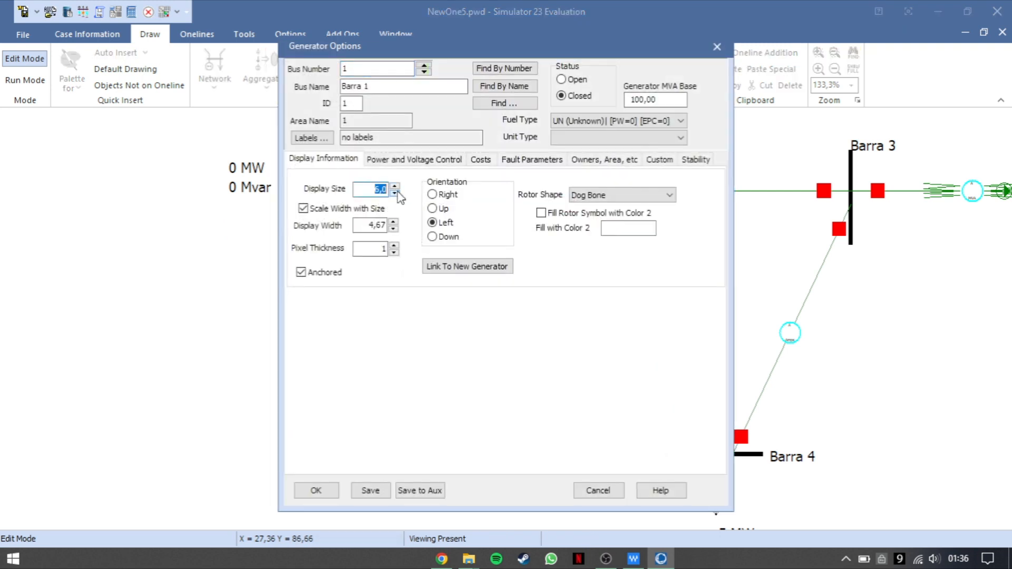
Set the Barra 1 generator symbol's display size to 6,0 and deselect it.
{"action": "left_click", "coordinate": [328, 489]}
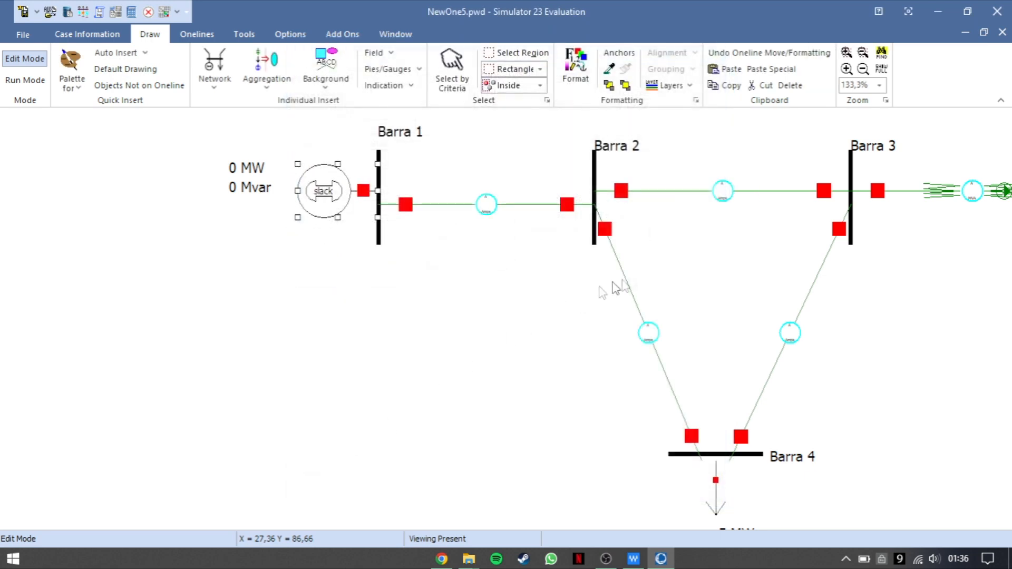
{"action": "left_click", "coordinate": [665, 283]}
{"action": "scroll", "coordinate": [666, 282], "scroll_direction": "down", "scroll_amount": 2}
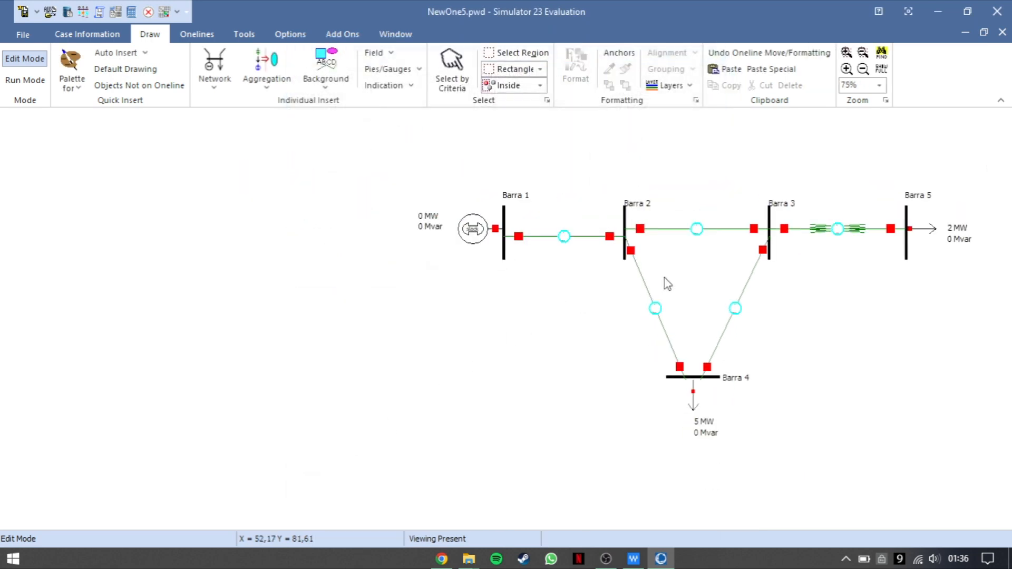
{"action": "left_click_drag", "start_coordinate": [683, 286], "coordinate": [572, 285]}
{"action": "scroll", "coordinate": [571, 285], "scroll_direction": "up", "scroll_amount": 2}
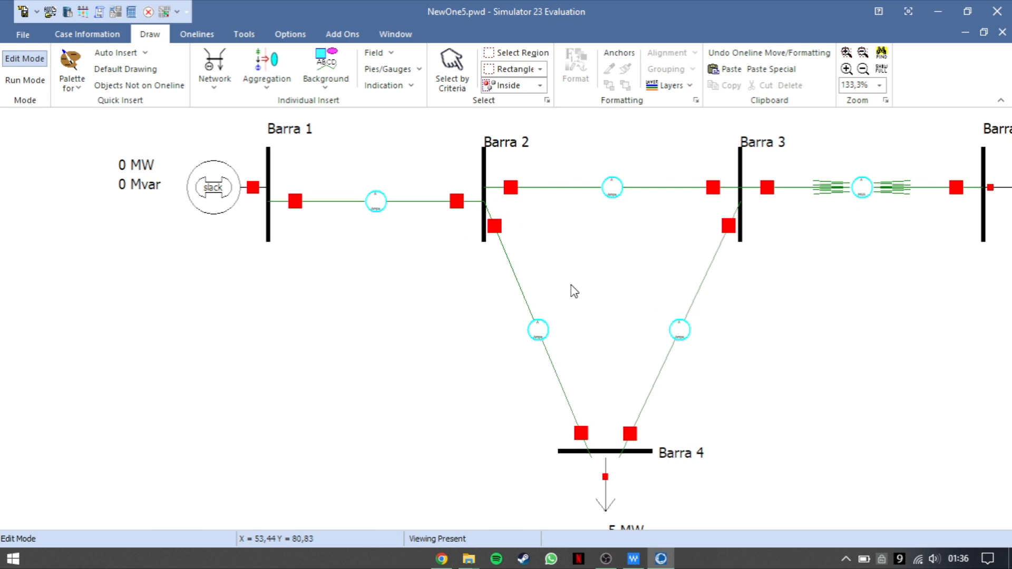
{"action": "left_click_drag", "start_coordinate": [571, 284], "coordinate": [498, 265]}
{"action": "scroll", "coordinate": [499, 265], "scroll_direction": "down", "scroll_amount": 2}
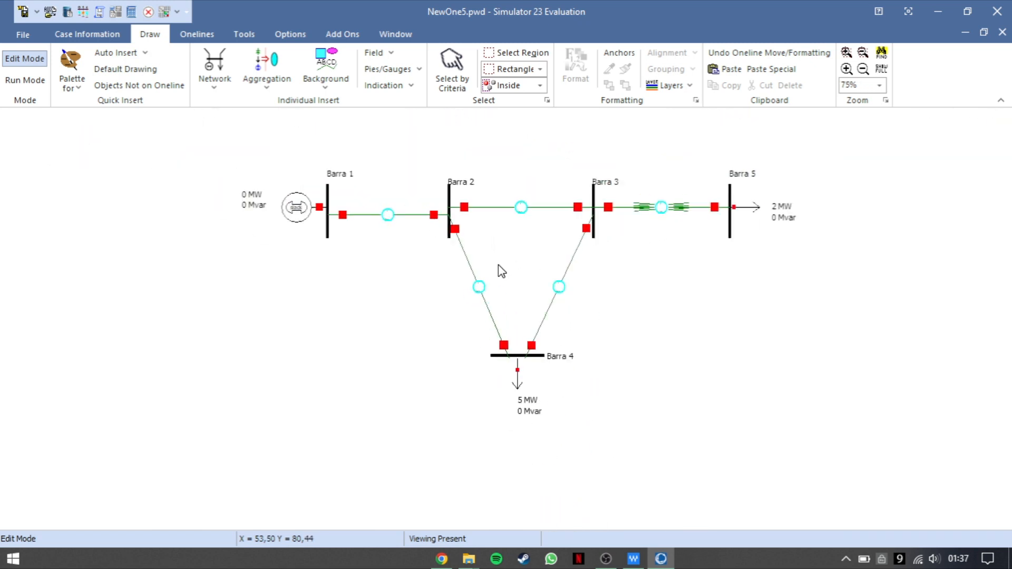
{"action": "scroll", "coordinate": [498, 264], "scroll_direction": "up", "scroll_amount": 2}
{"action": "scroll", "coordinate": [498, 265], "scroll_direction": "down", "scroll_amount": 1}
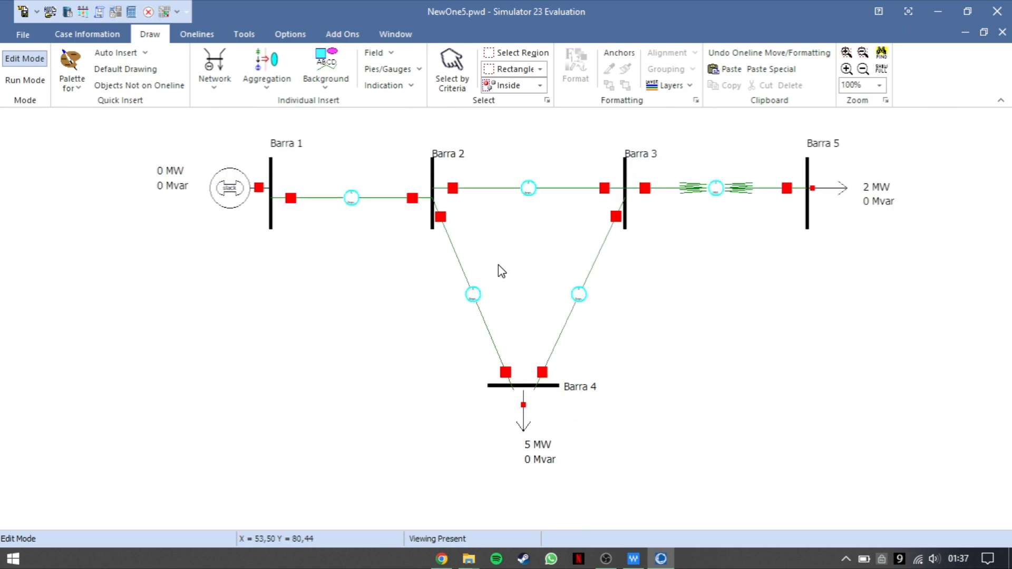
{"action": "left_click_drag", "start_coordinate": [505, 263], "coordinate": [501, 306]}
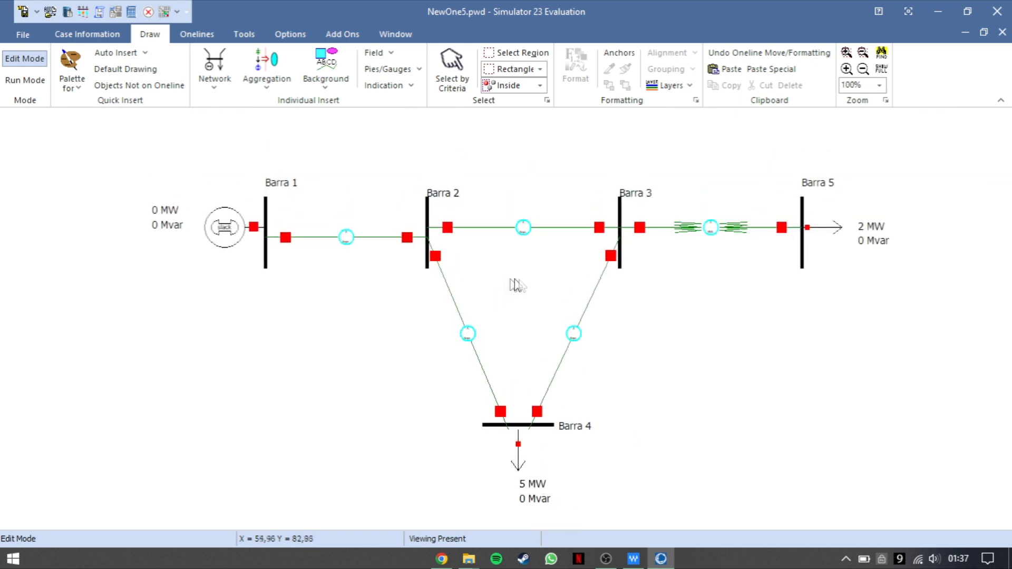
Solve the power flow with the Newton method and start the solution animation.
{"action": "left_click", "coordinate": [242, 34]}
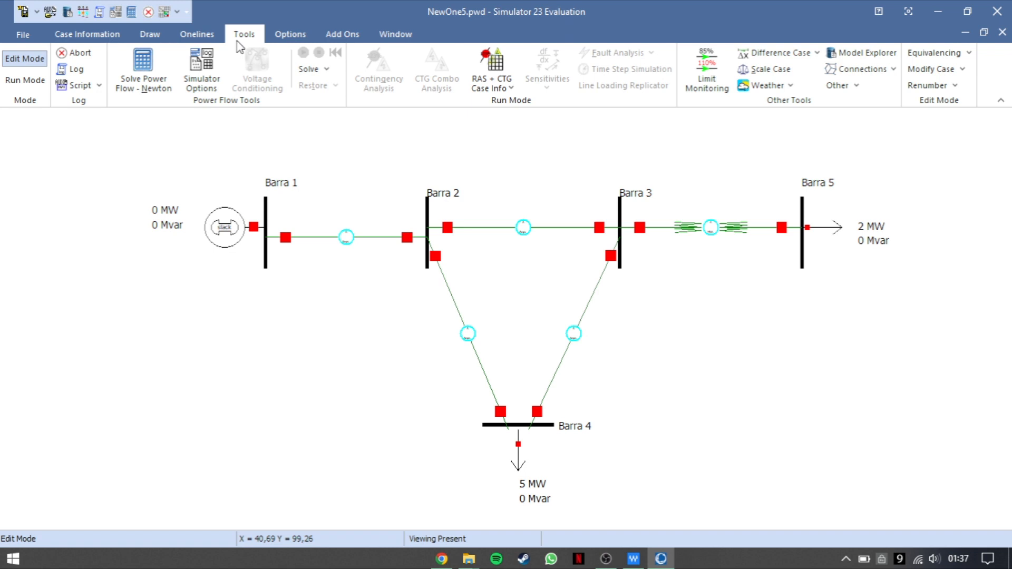
{"action": "left_click", "coordinate": [324, 71]}
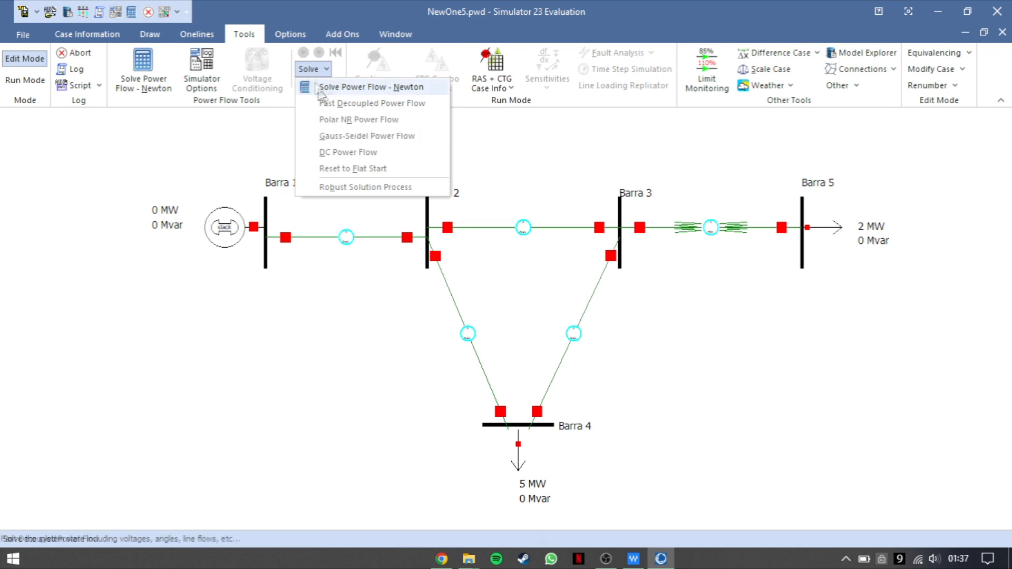
{"action": "left_click", "coordinate": [267, 93]}
{"action": "left_click", "coordinate": [141, 73]}
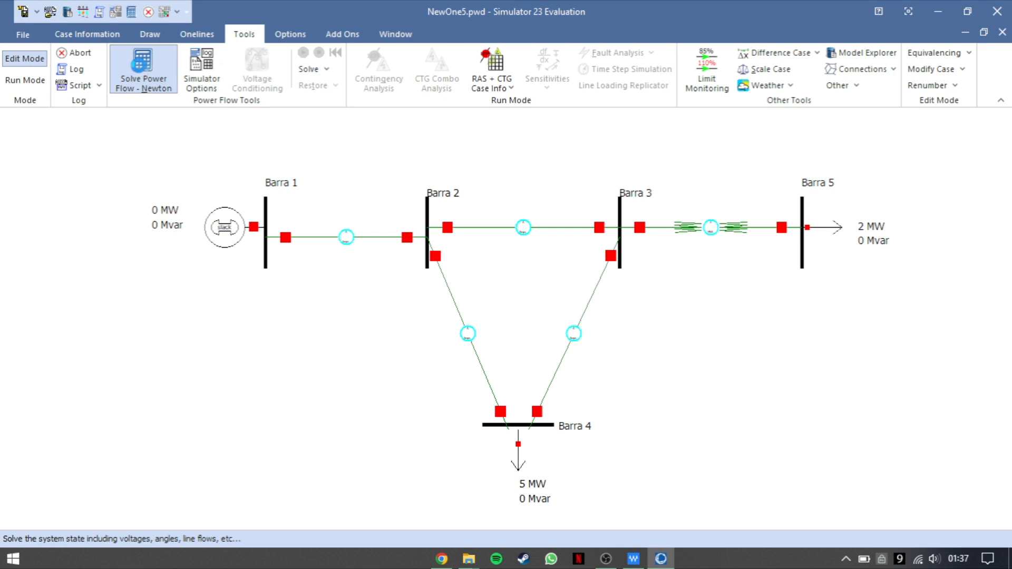
{"action": "left_click", "coordinate": [311, 55]}
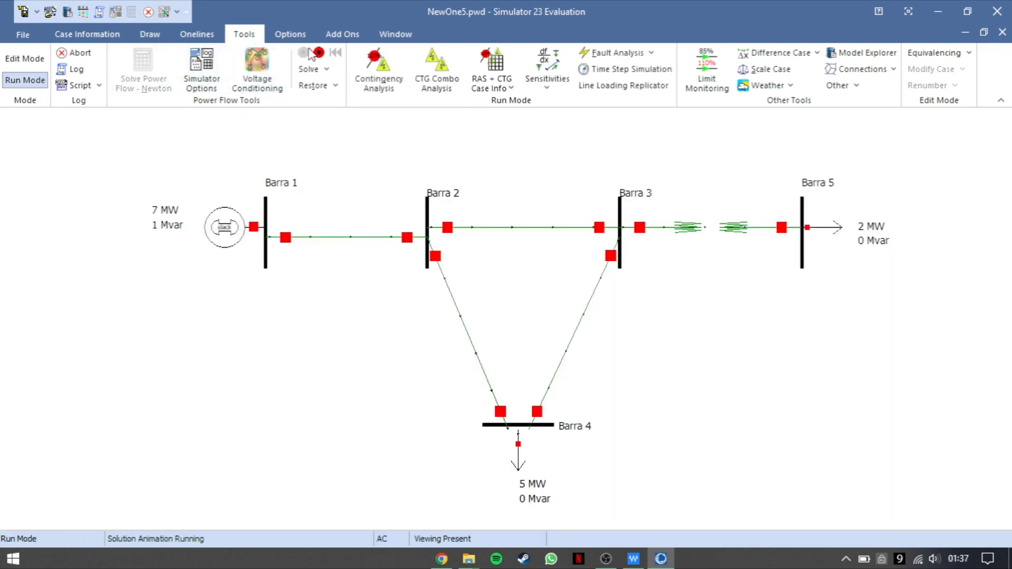
Examine the animated power flow directions along the lines and transformer between the five buses on the oneline.
{"action": "left_click_drag", "start_coordinate": [475, 283], "coordinate": [458, 270]}
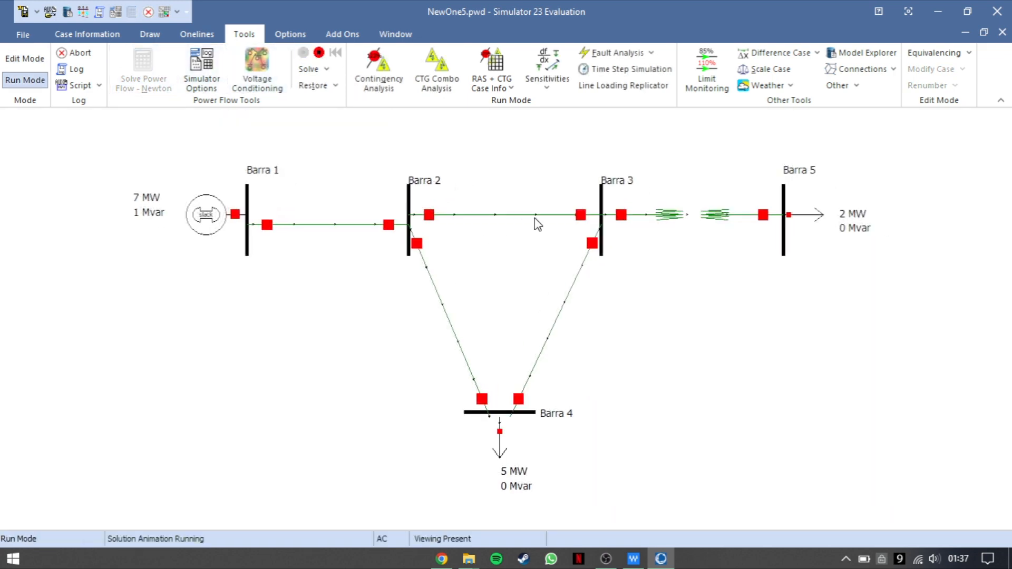
{"action": "scroll", "coordinate": [535, 218], "scroll_direction": "up", "scroll_amount": 2}
{"action": "scroll", "coordinate": [534, 218], "scroll_direction": "up", "scroll_amount": 3}
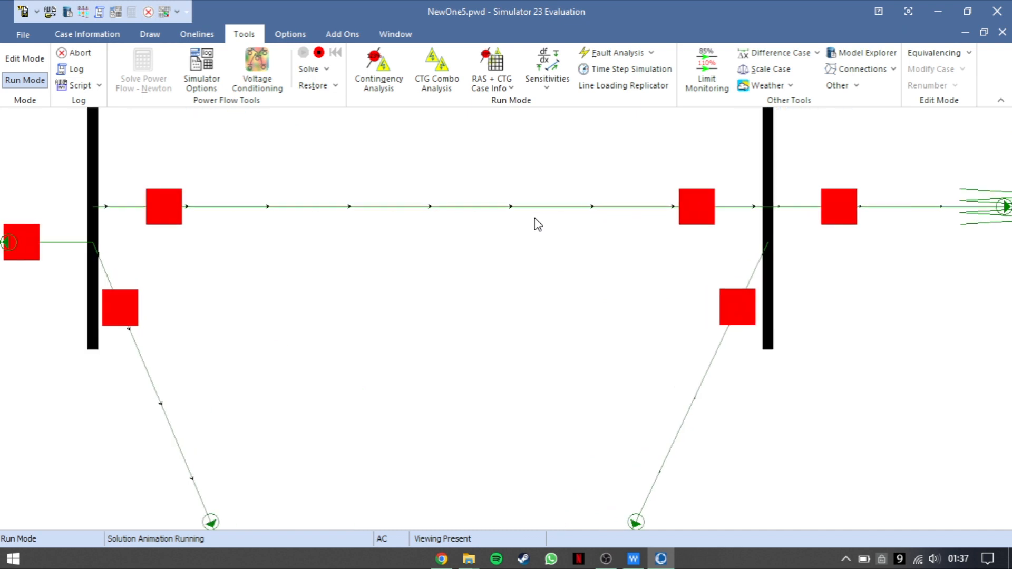
{"action": "scroll", "coordinate": [547, 255], "scroll_direction": "down", "scroll_amount": 5}
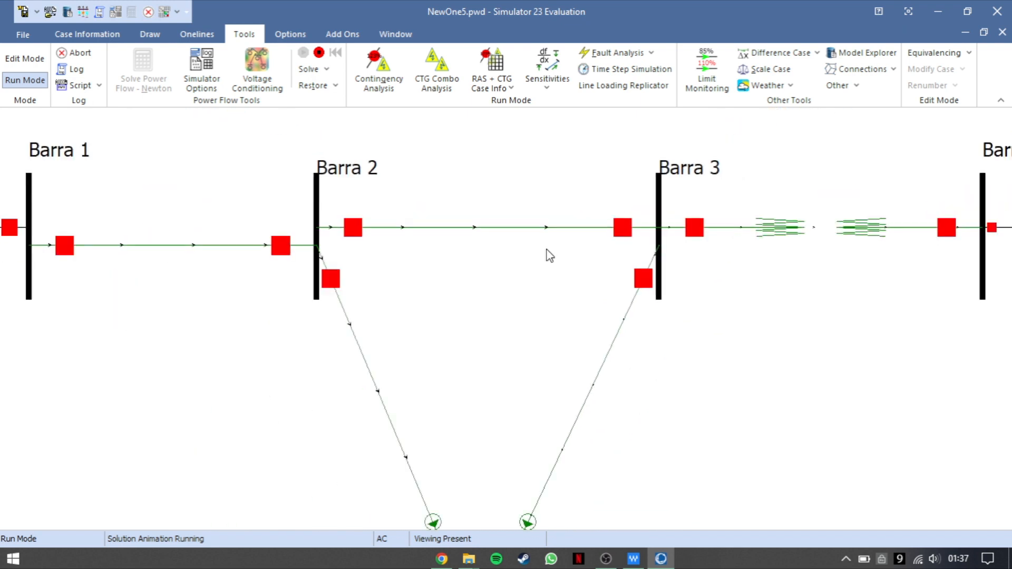
{"action": "scroll", "coordinate": [548, 255], "scroll_direction": "down", "scroll_amount": 2}
{"action": "left_click_drag", "start_coordinate": [550, 272], "coordinate": [549, 259]}
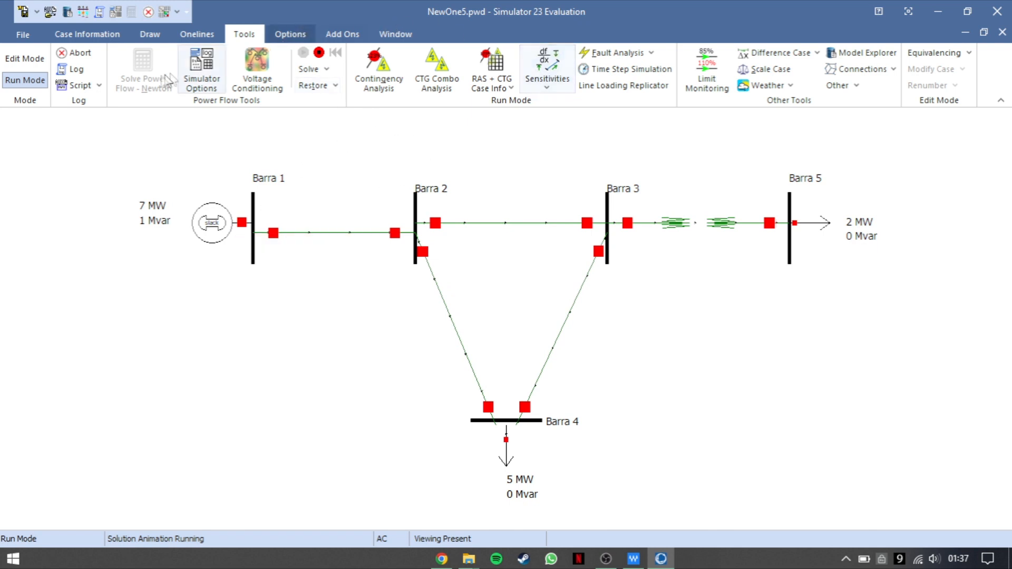
Open the Branches State table in the Model Explorer and examine the MW and Mvar flows of the Barra 1 to Barra 2 line.
{"action": "left_click", "coordinate": [90, 35]}
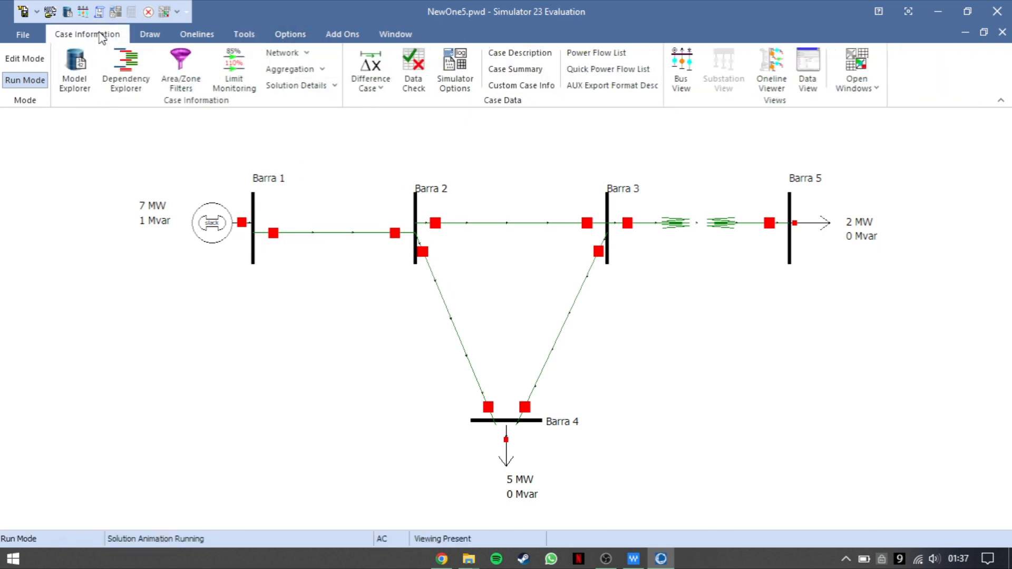
{"action": "left_click", "coordinate": [79, 68]}
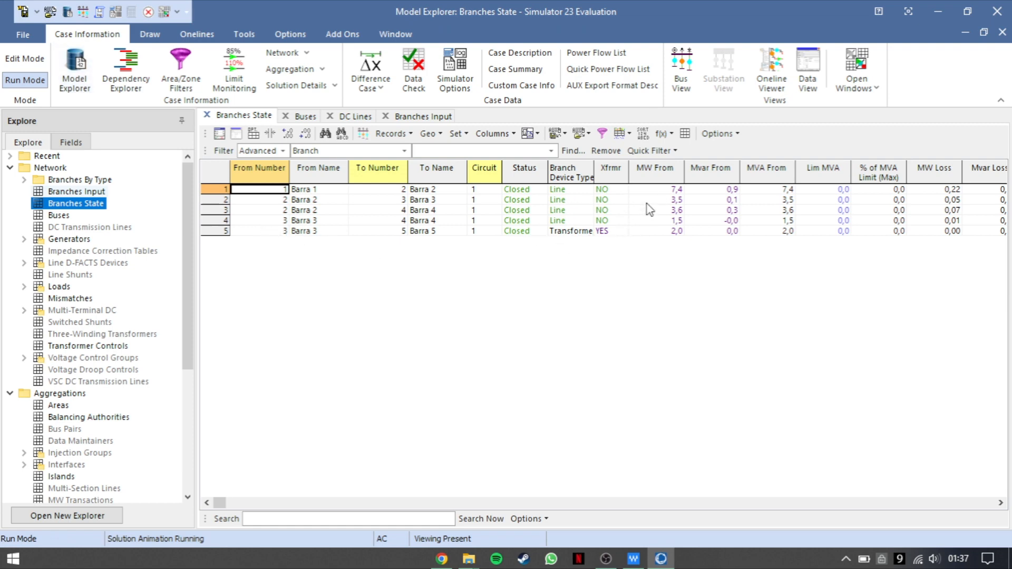
{"action": "left_click", "coordinate": [674, 190]}
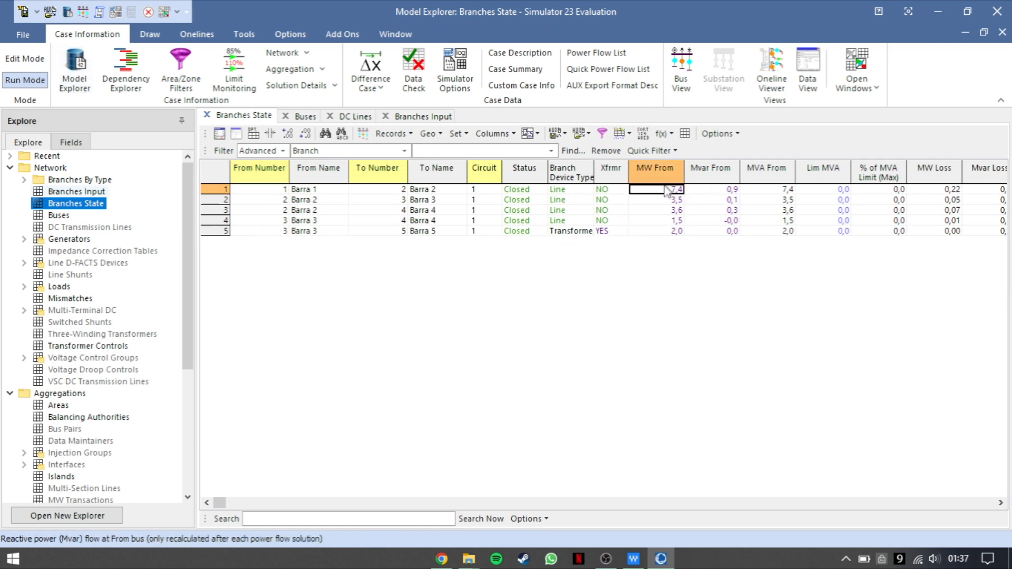
{"action": "left_click", "coordinate": [738, 190]}
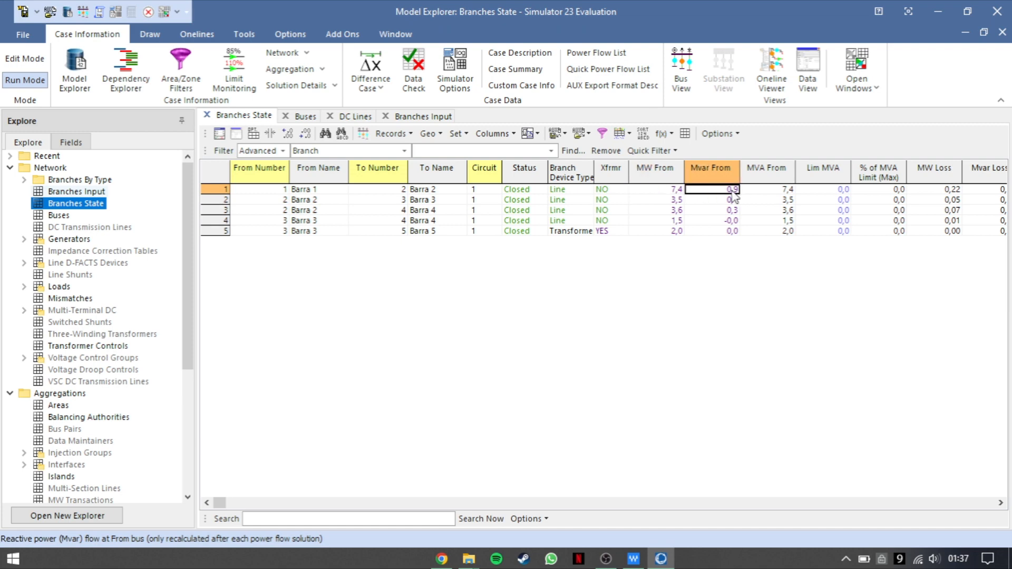
{"action": "left_click", "coordinate": [673, 189]}
{"action": "left_click", "coordinate": [690, 190]}
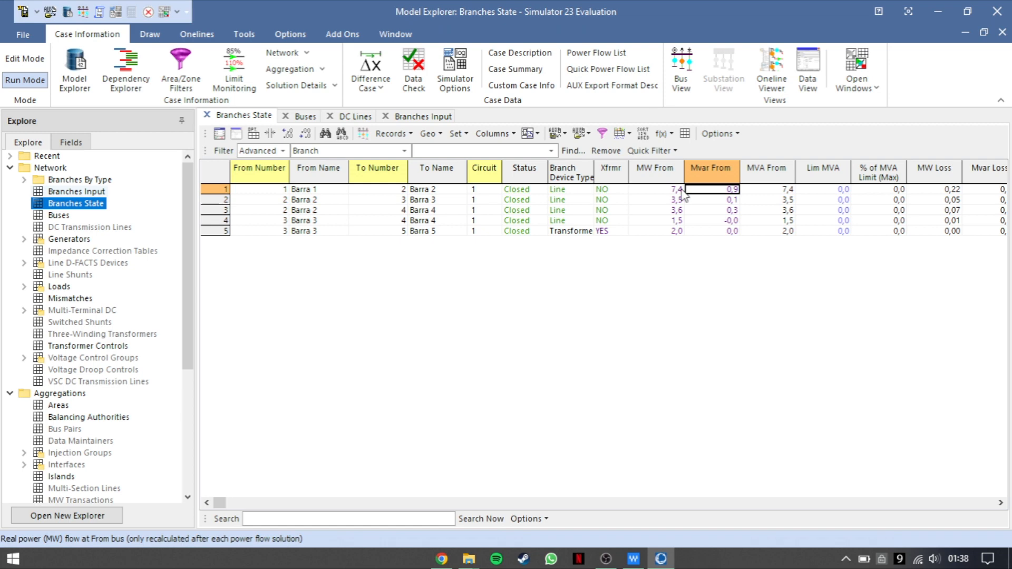
{"action": "left_click", "coordinate": [682, 189]}
{"action": "left_click_drag", "start_coordinate": [700, 191], "coordinate": [649, 179]}
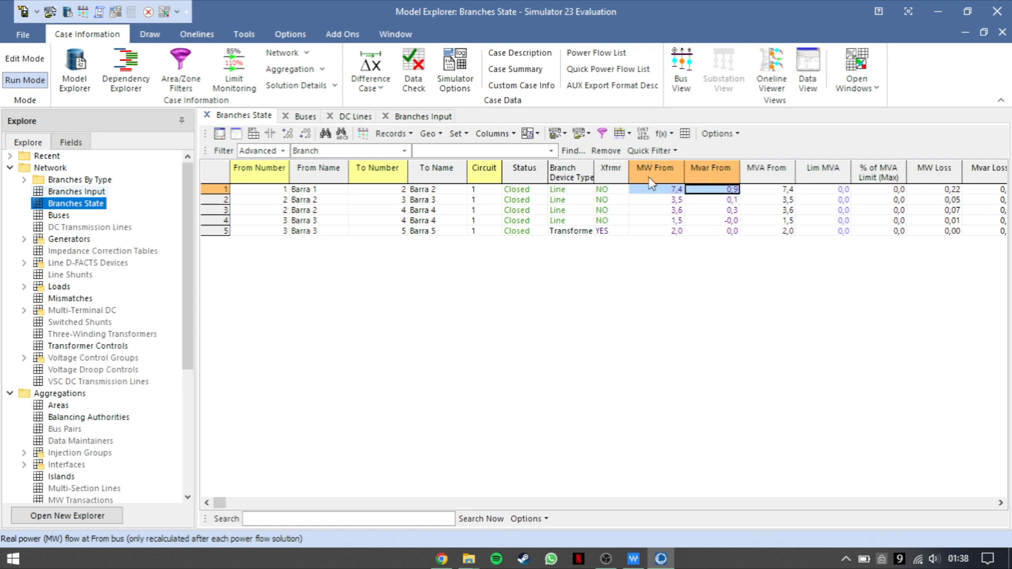
Add the Amps at From Bus and Amps at To Bus fields as columns in the Branches State table.
{"action": "left_click", "coordinate": [652, 174]}
{"action": "right_click", "coordinate": [651, 173]}
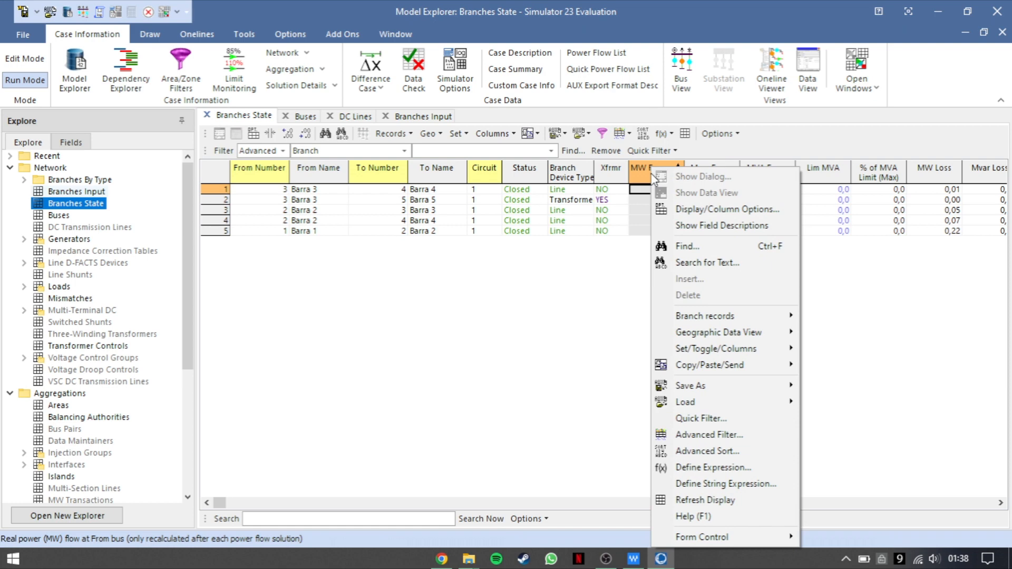
{"action": "left_click", "coordinate": [695, 215]}
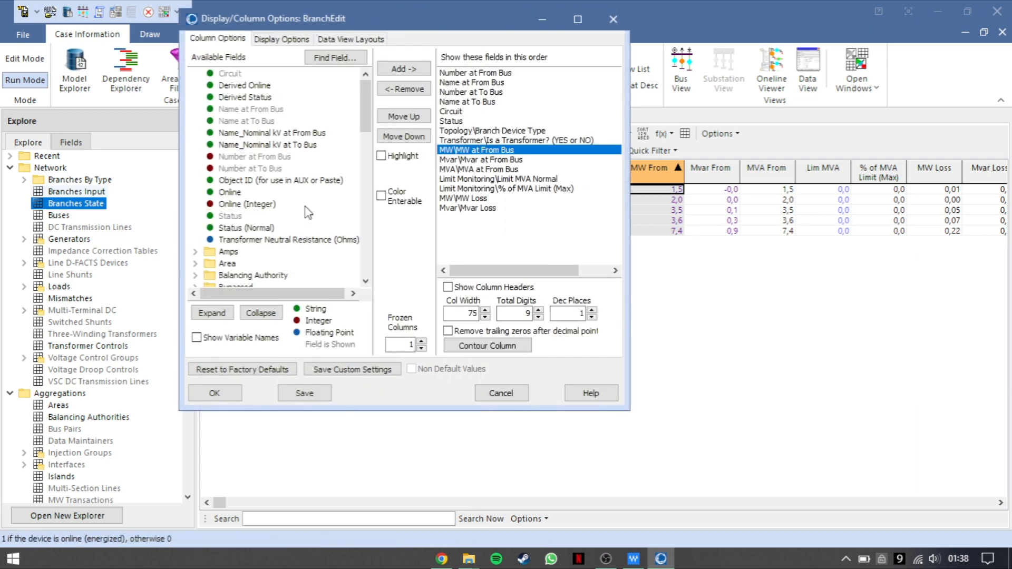
{"action": "scroll", "coordinate": [303, 210], "scroll_direction": "down", "scroll_amount": 1}
{"action": "left_click", "coordinate": [195, 216]}
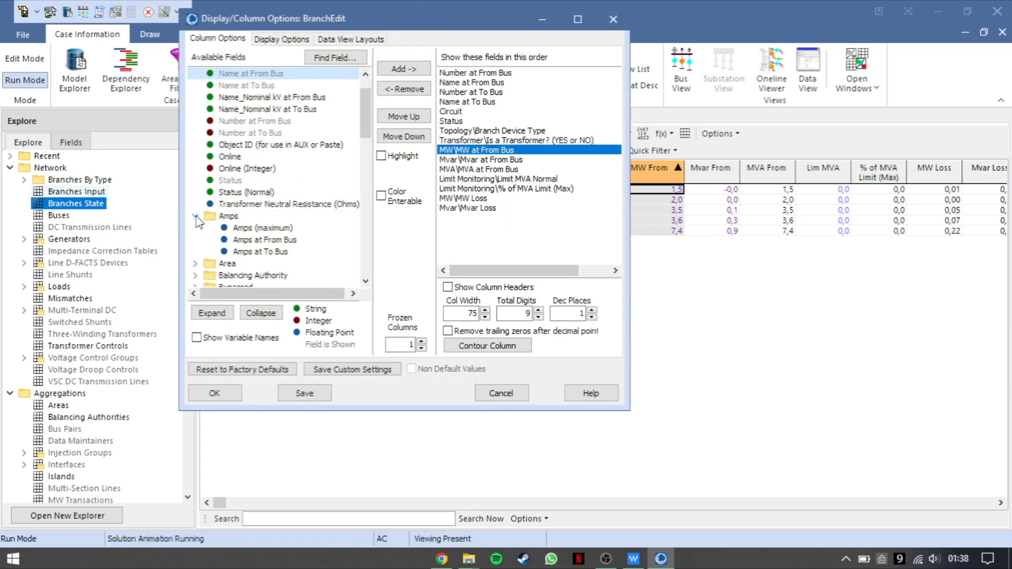
{"action": "left_click", "coordinate": [241, 240]}
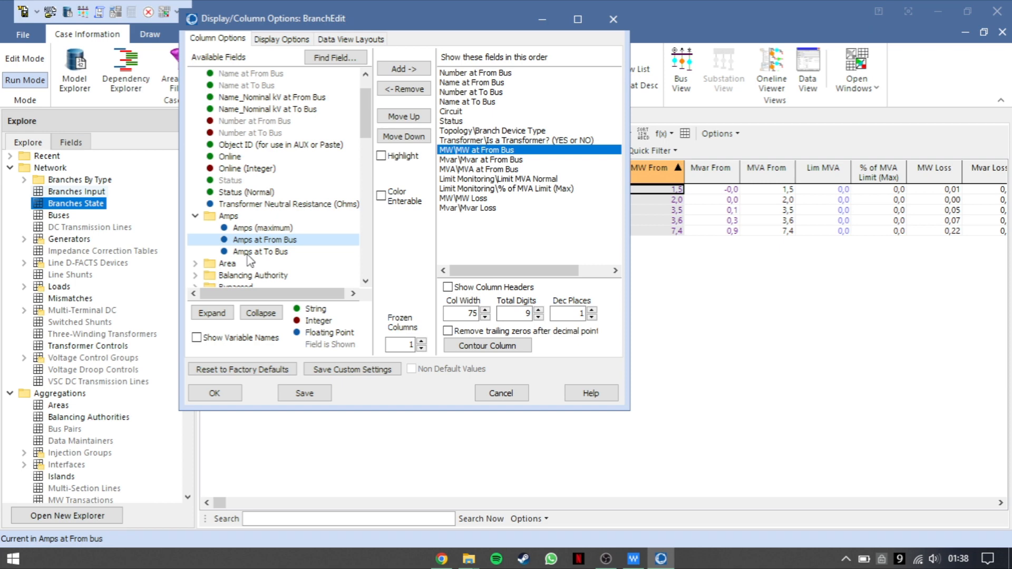
{"action": "left_click", "coordinate": [251, 252], "text": "shift"}
{"action": "left_click", "coordinate": [415, 73]}
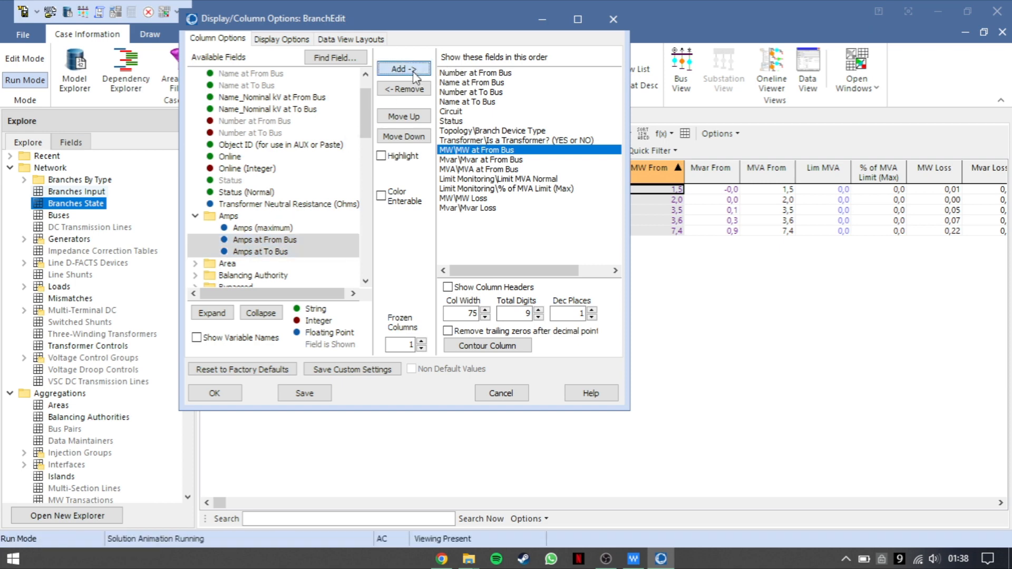
{"action": "left_click", "coordinate": [230, 399]}
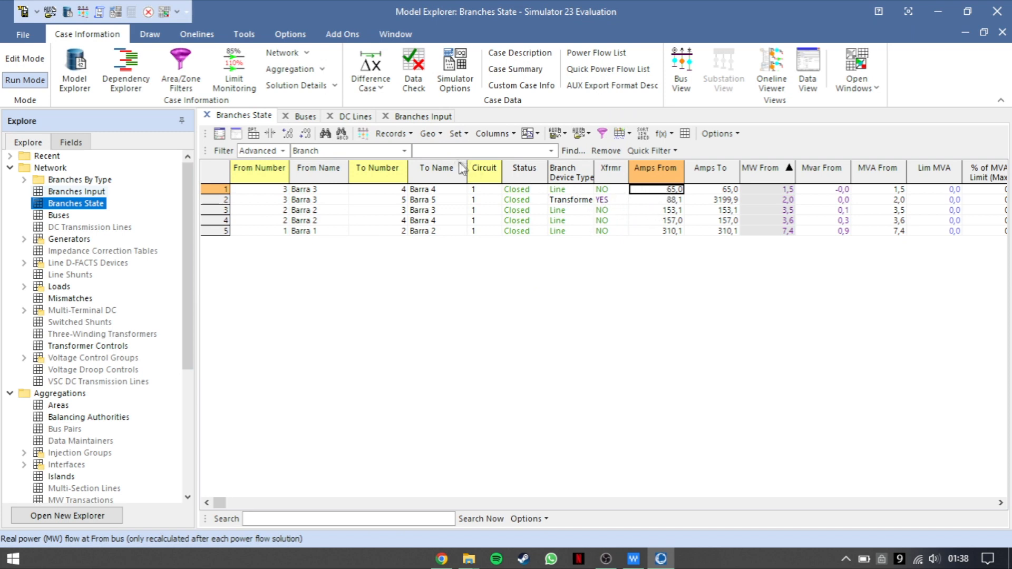
Sort the branches by From Number and check the from and to currents of the first two lines.
{"action": "left_click", "coordinate": [278, 175]}
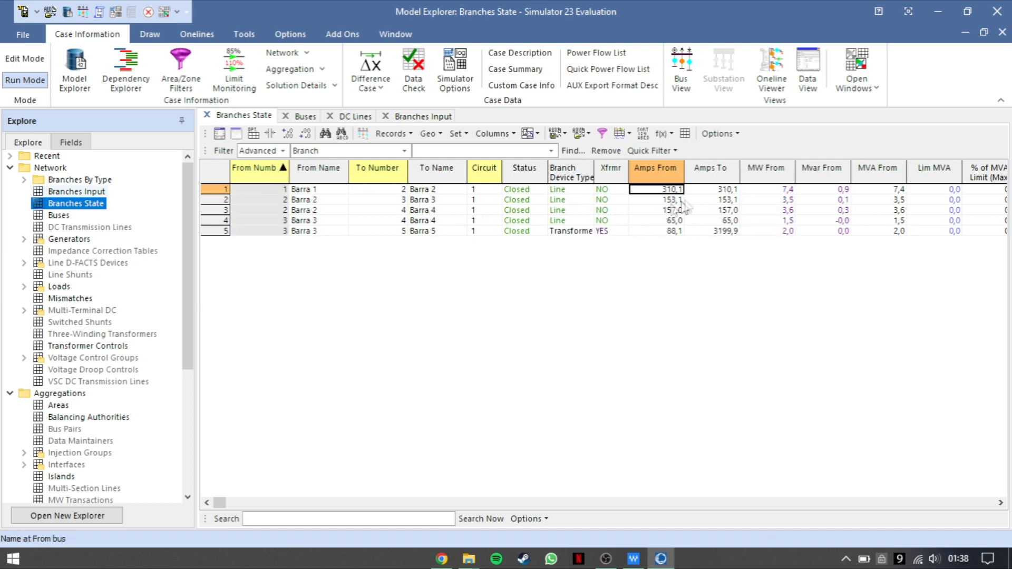
{"action": "key", "text": "Right"}
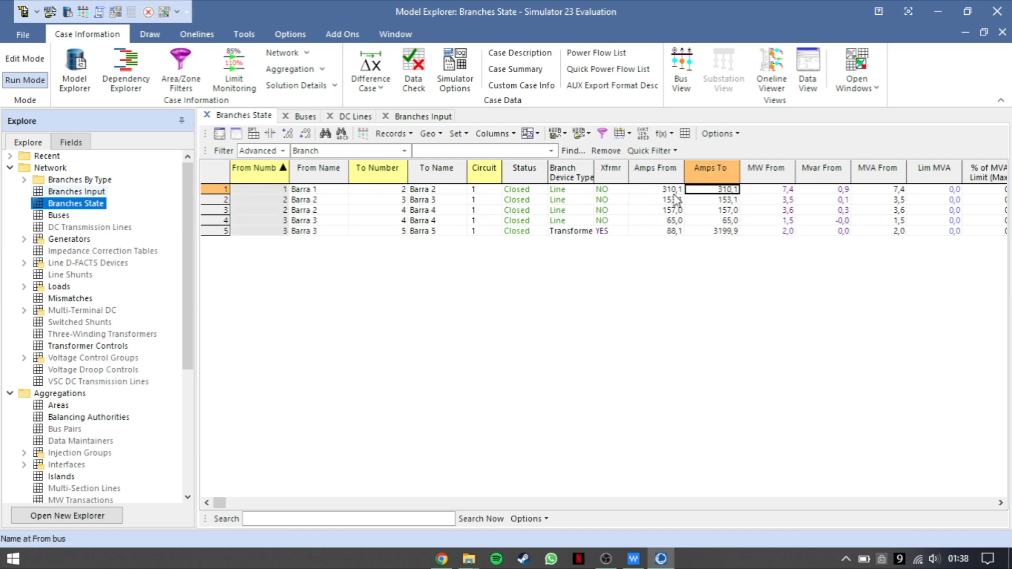
{"action": "left_click", "coordinate": [674, 202]}
{"action": "key", "text": "Right"}
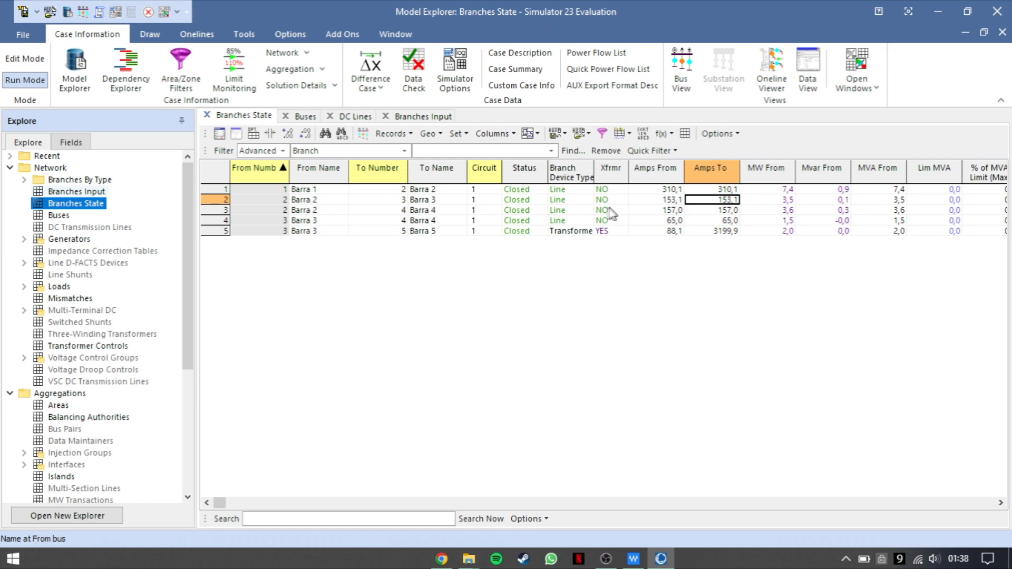
Open the Buses table and examine the kV voltages of Barra 1, Barra 2 and Barra 3.
{"action": "left_click", "coordinate": [58, 215]}
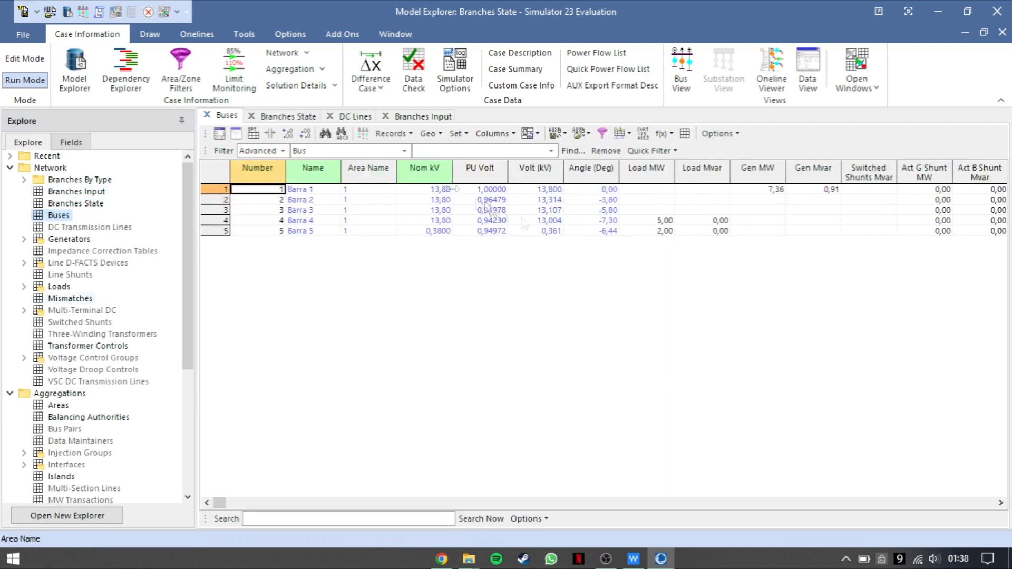
{"action": "left_click", "coordinate": [554, 193]}
{"action": "left_click", "coordinate": [558, 201]}
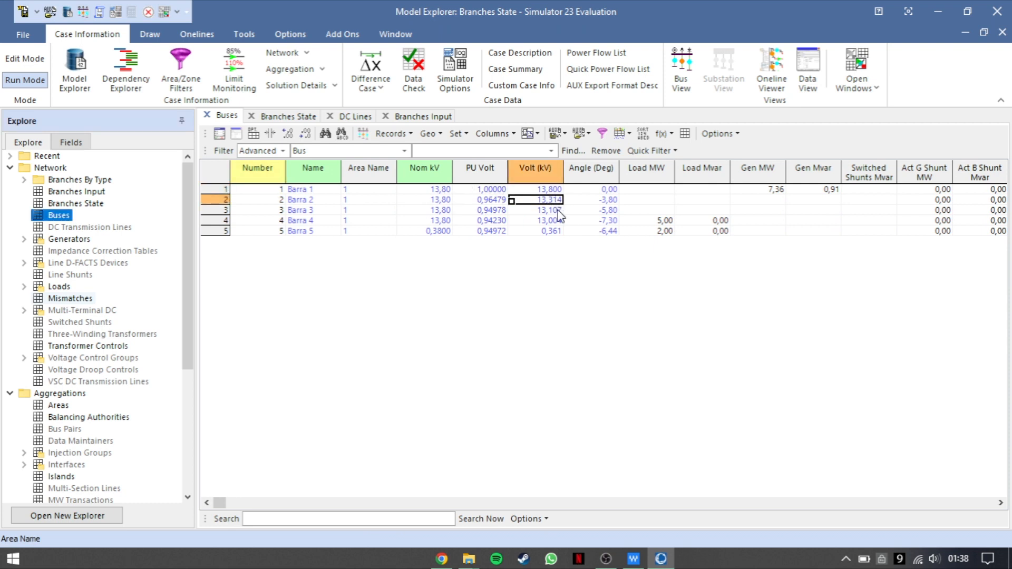
{"action": "left_click", "coordinate": [558, 209]}
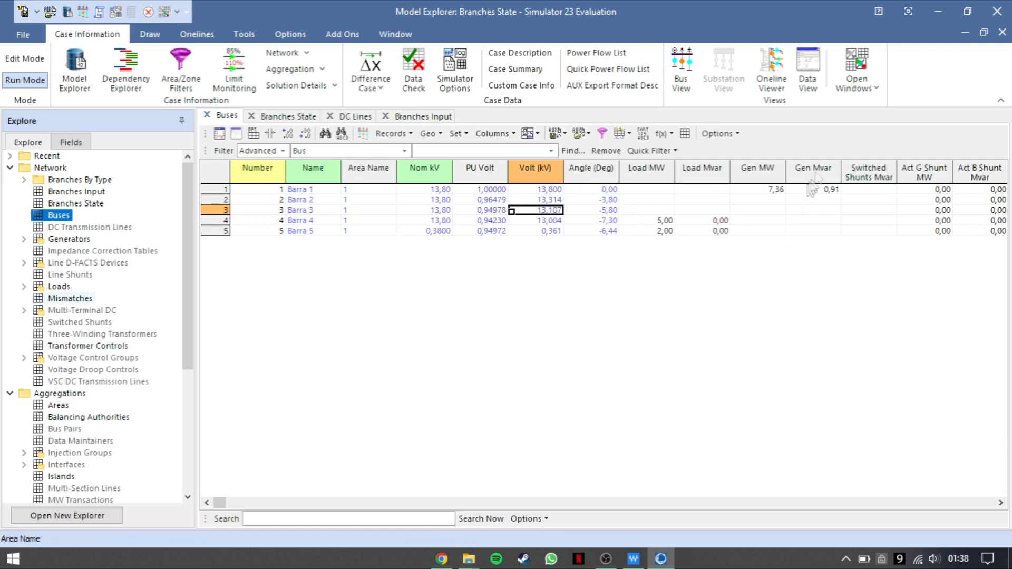
Return to the NewOne5.pwd oneline and open the Fault Analysis tool.
{"action": "left_click", "coordinate": [856, 79]}
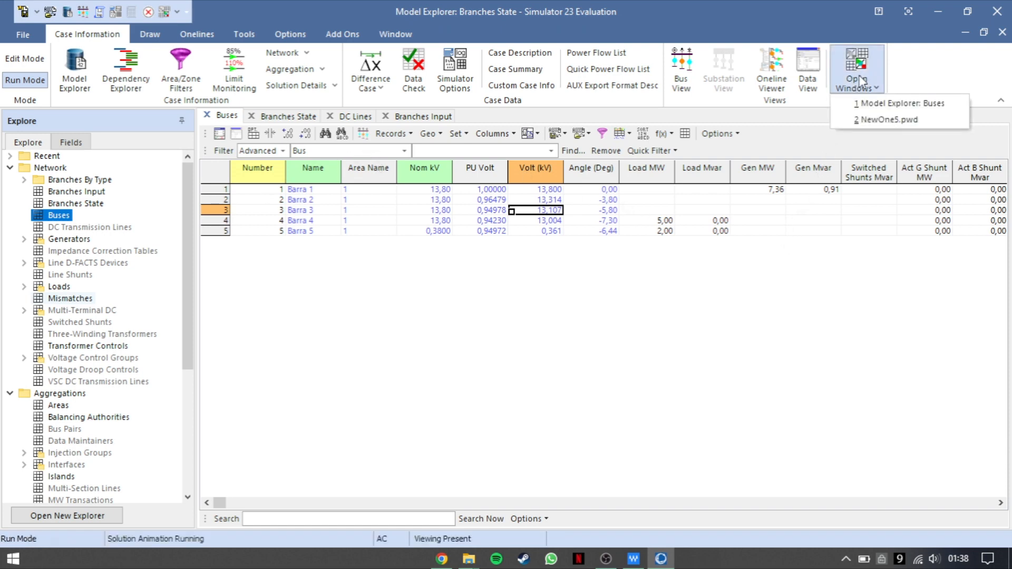
{"action": "left_click", "coordinate": [868, 125]}
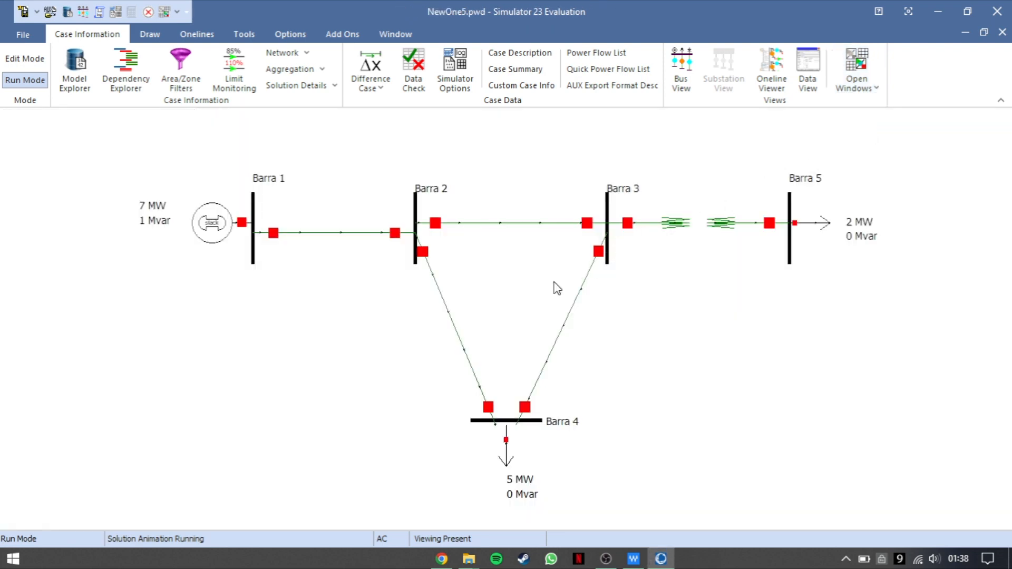
{"action": "left_click", "coordinate": [247, 36]}
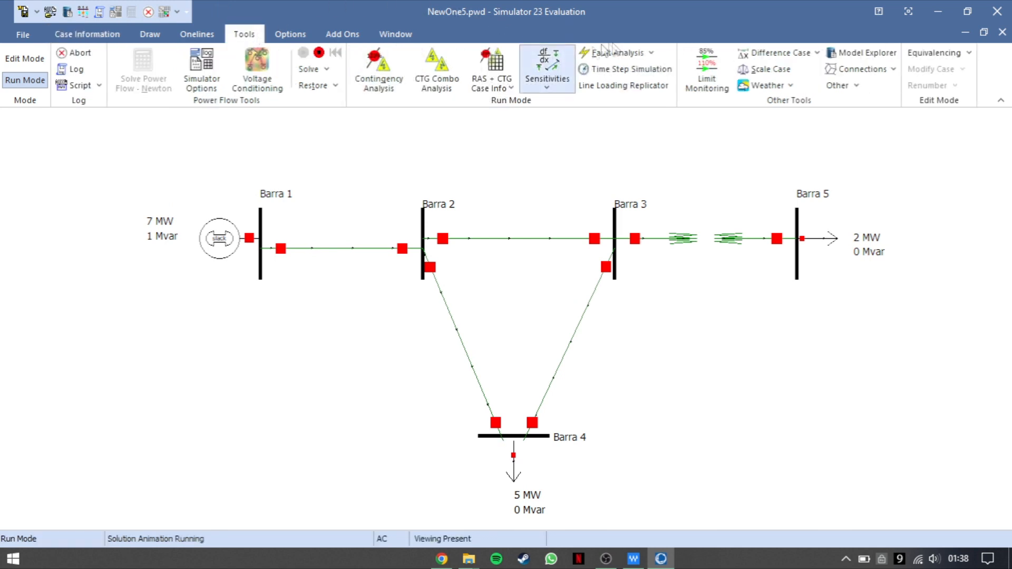
{"action": "left_click", "coordinate": [622, 59]}
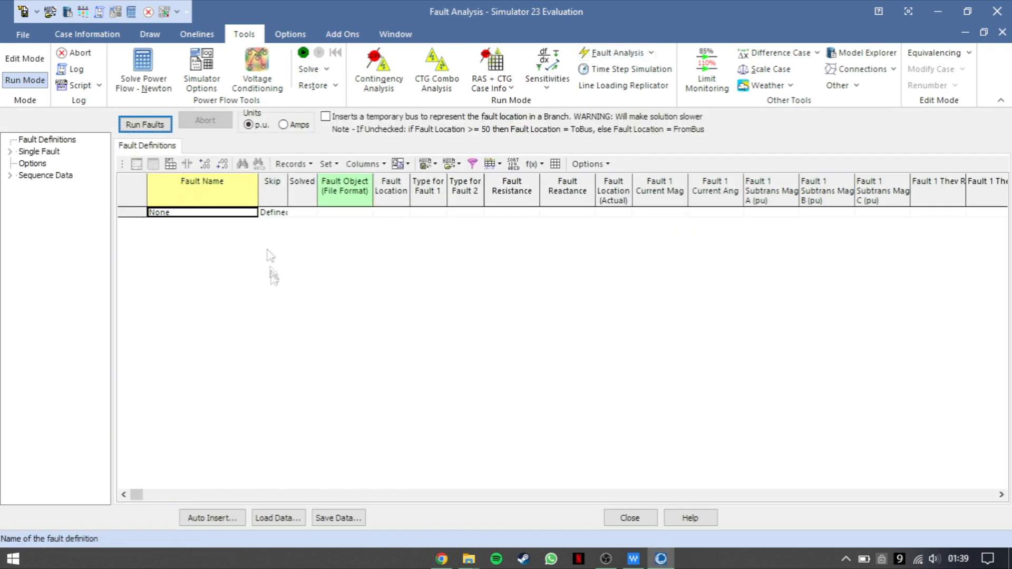
Insert a fault definition for the branch from Barra 2 to Barra 4, circuit 1.
{"action": "left_click", "coordinate": [292, 164]}
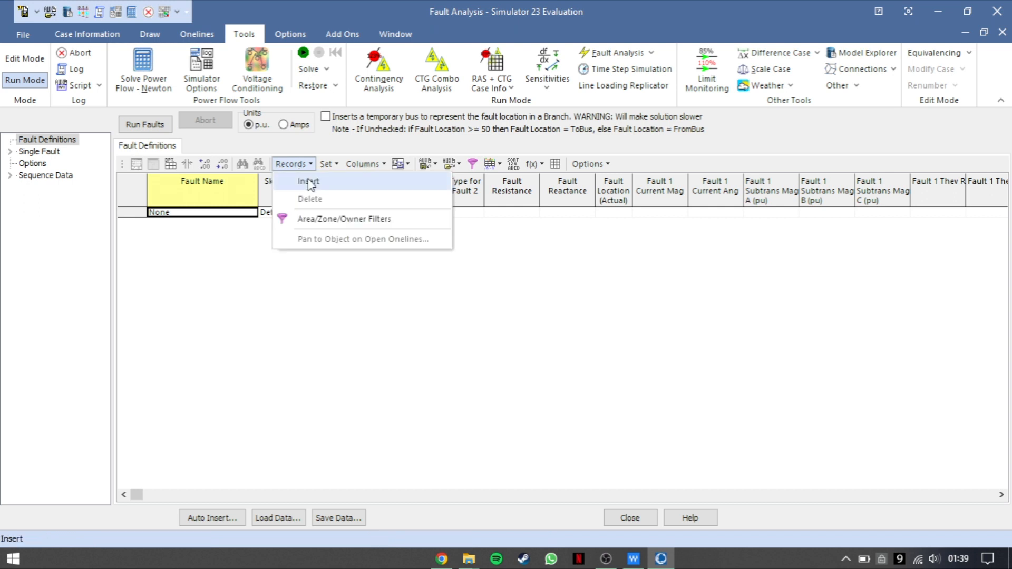
{"action": "left_click", "coordinate": [308, 181]}
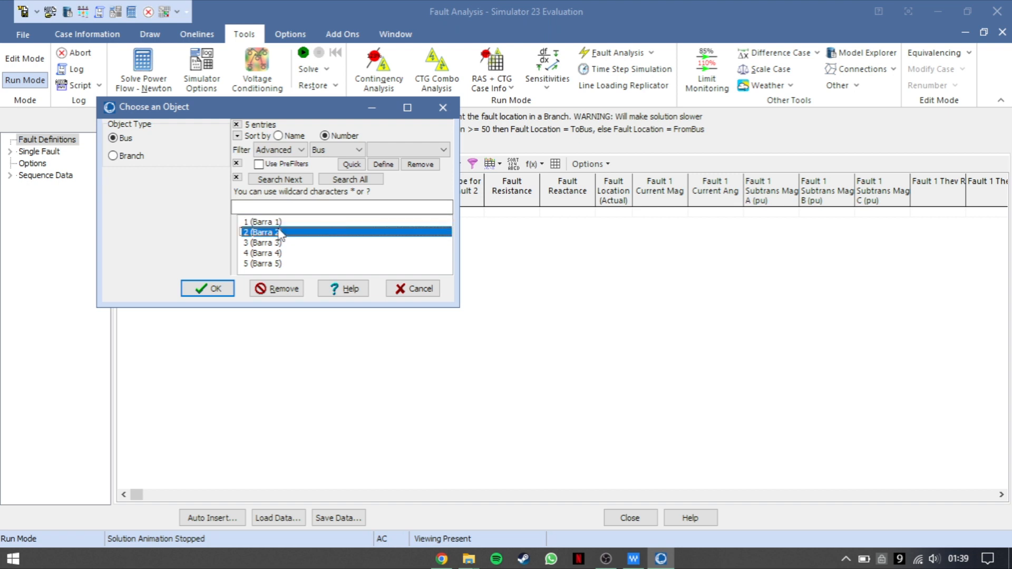
{"action": "left_click", "coordinate": [136, 156]}
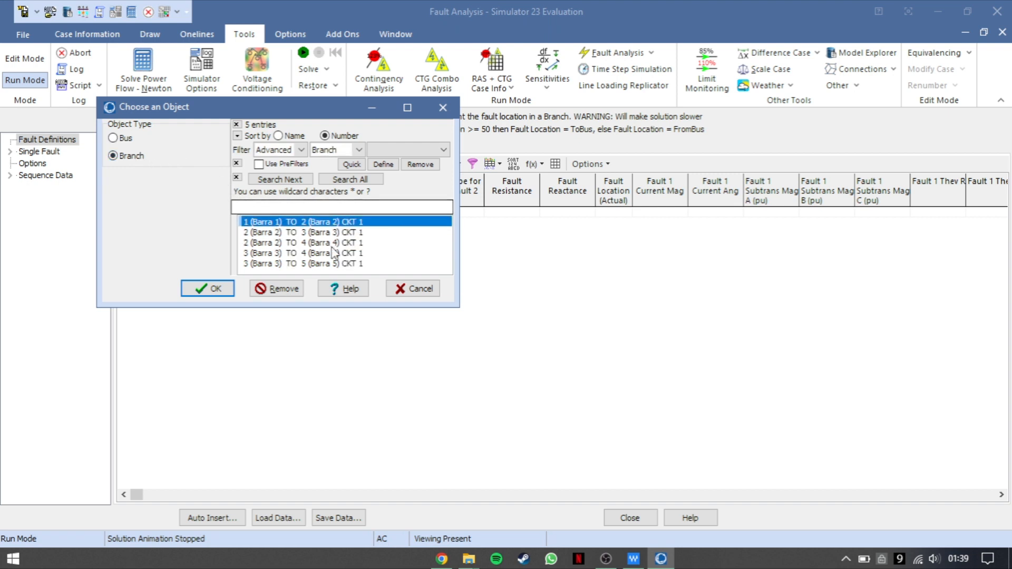
{"action": "left_click", "coordinate": [312, 233]}
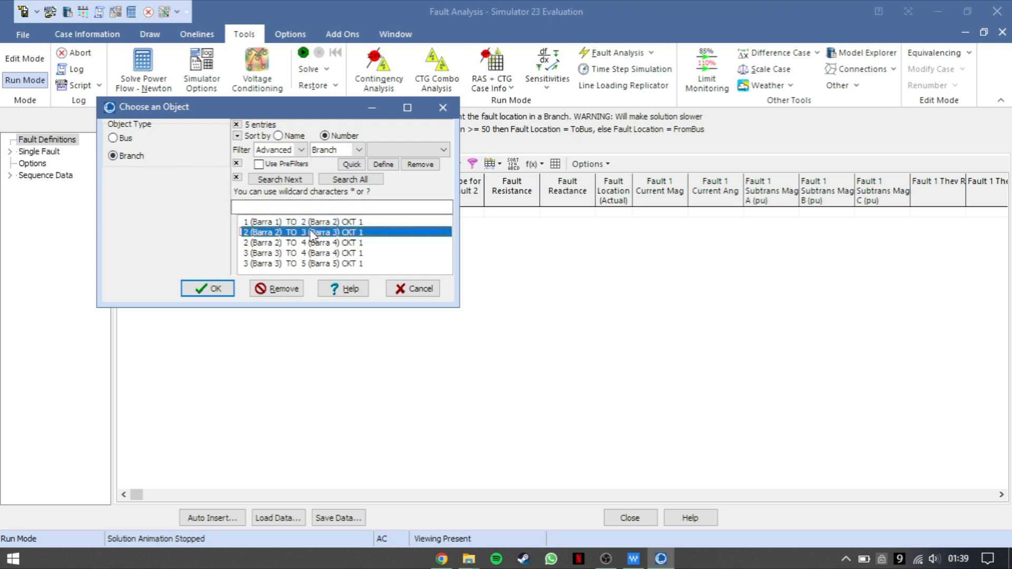
{"action": "left_click", "coordinate": [305, 223]}
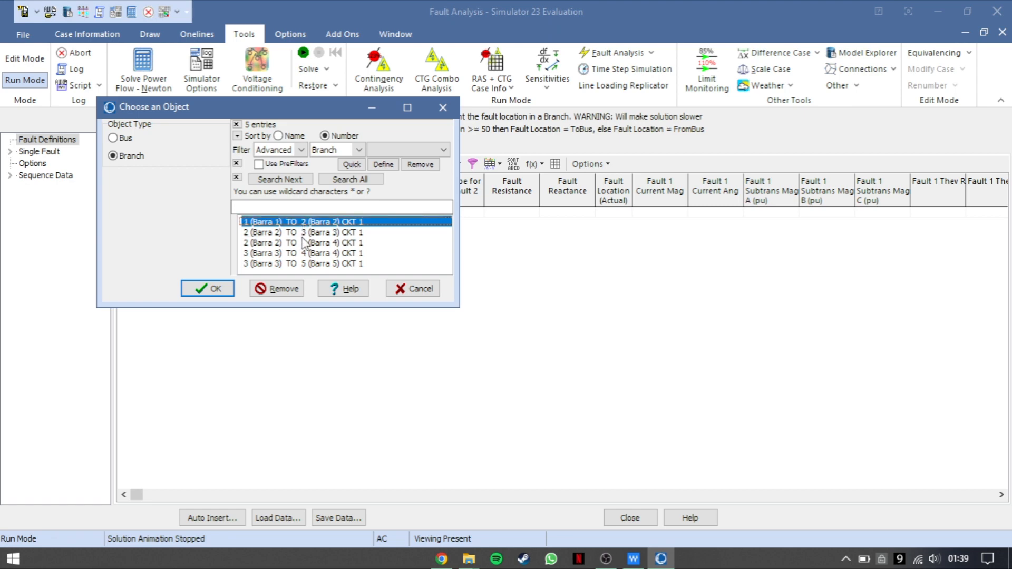
{"action": "left_click", "coordinate": [302, 233]}
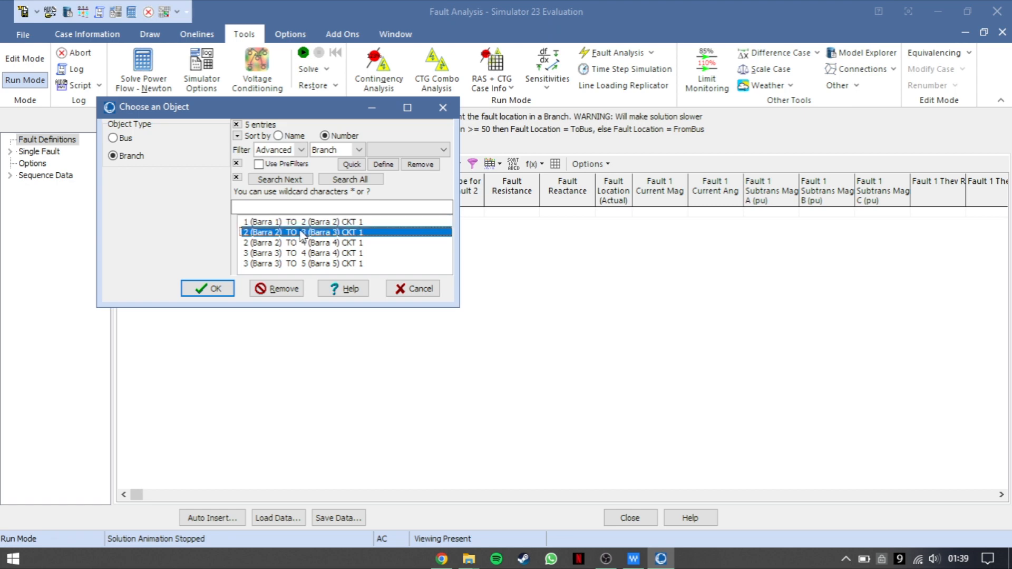
{"action": "left_click", "coordinate": [301, 223]}
{"action": "left_click", "coordinate": [309, 244]}
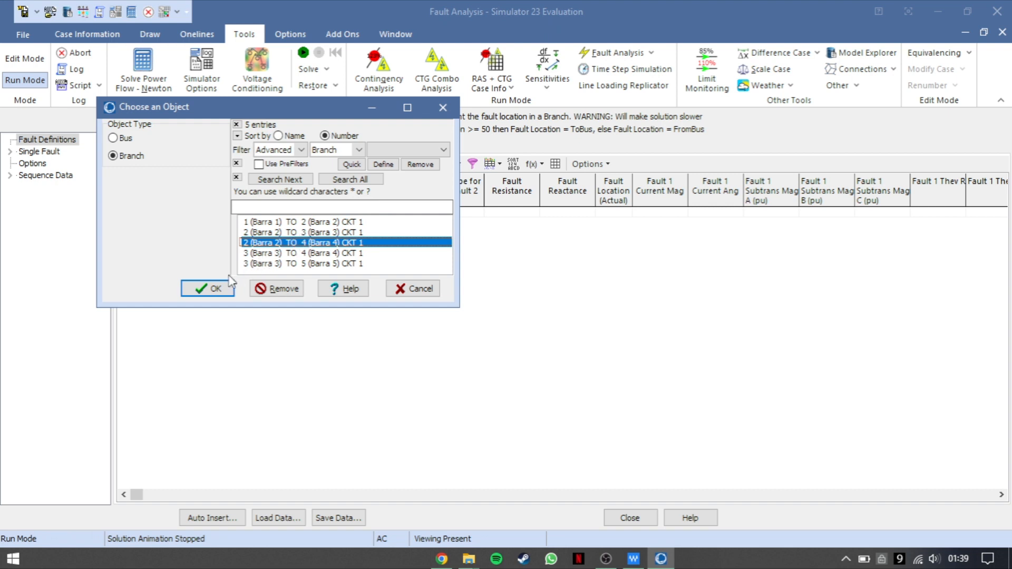
{"action": "left_click", "coordinate": [214, 288]}
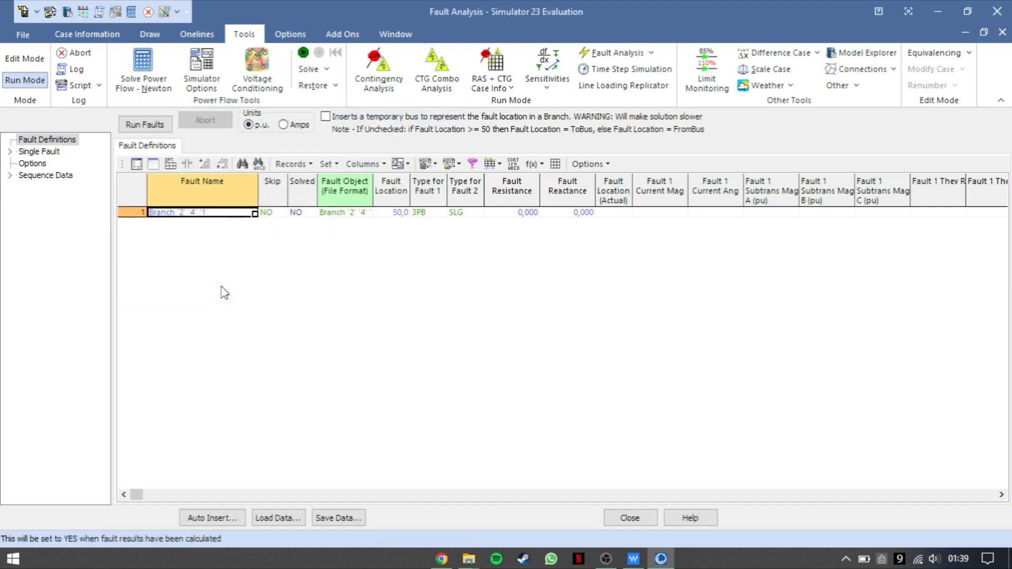
Set the branch fault's location to 60 and keep 3PB as the type for Fault 1.
{"action": "left_click", "coordinate": [395, 212]}
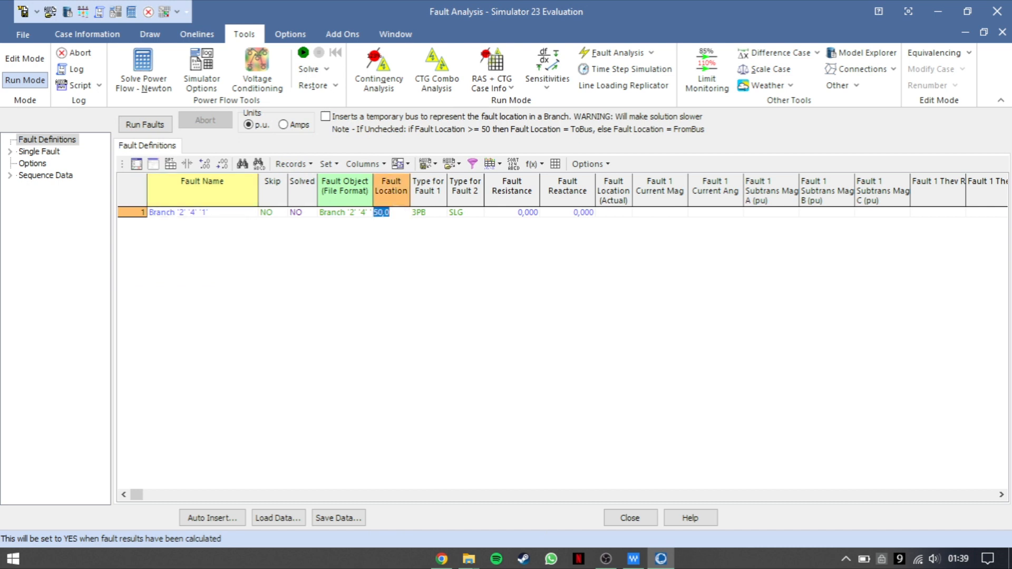
{"action": "type", "text": "60"}
{"action": "key", "text": "Return"}
{"action": "left_click", "coordinate": [434, 213]}
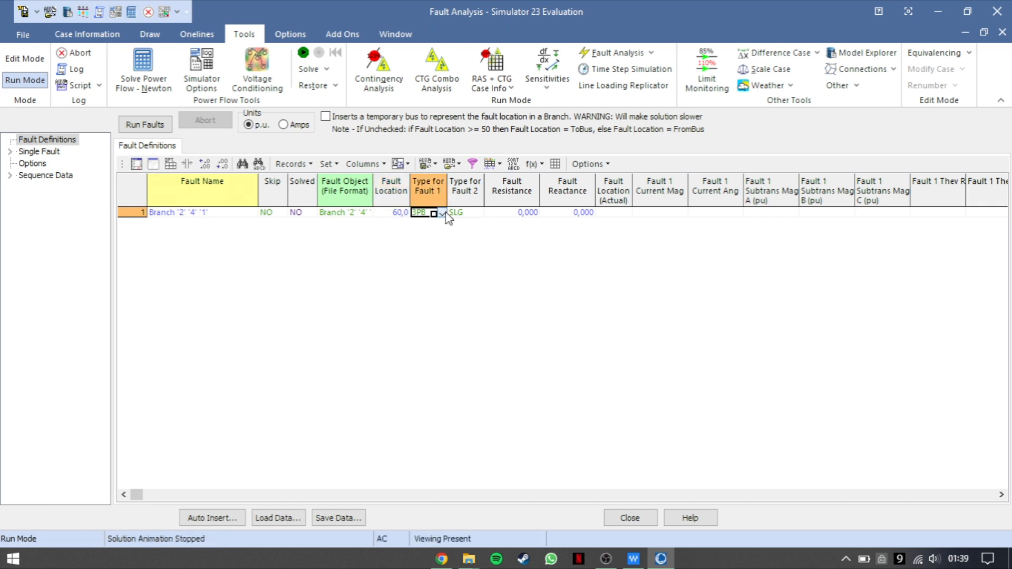
{"action": "left_click", "coordinate": [443, 214]}
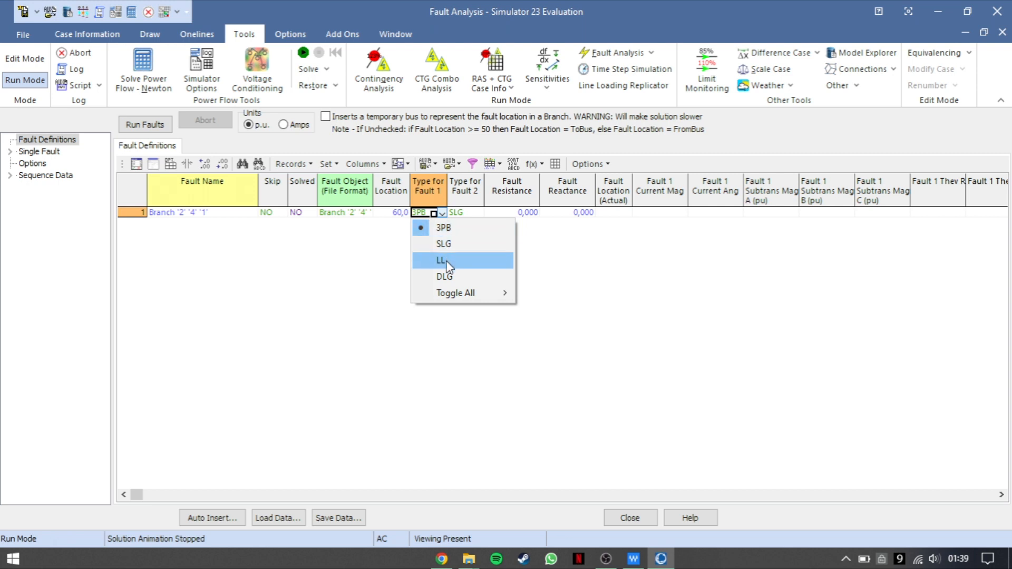
{"action": "left_click", "coordinate": [551, 262]}
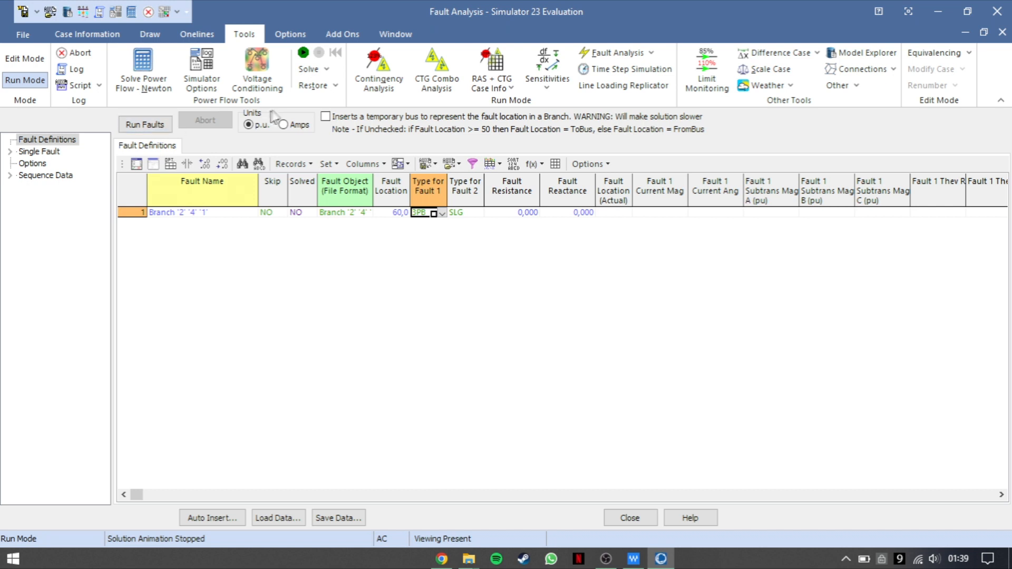
Run the defined fault with units in Amps and examine the Fault 1 and Fault 2 current magnitudes.
{"action": "left_click", "coordinate": [141, 124]}
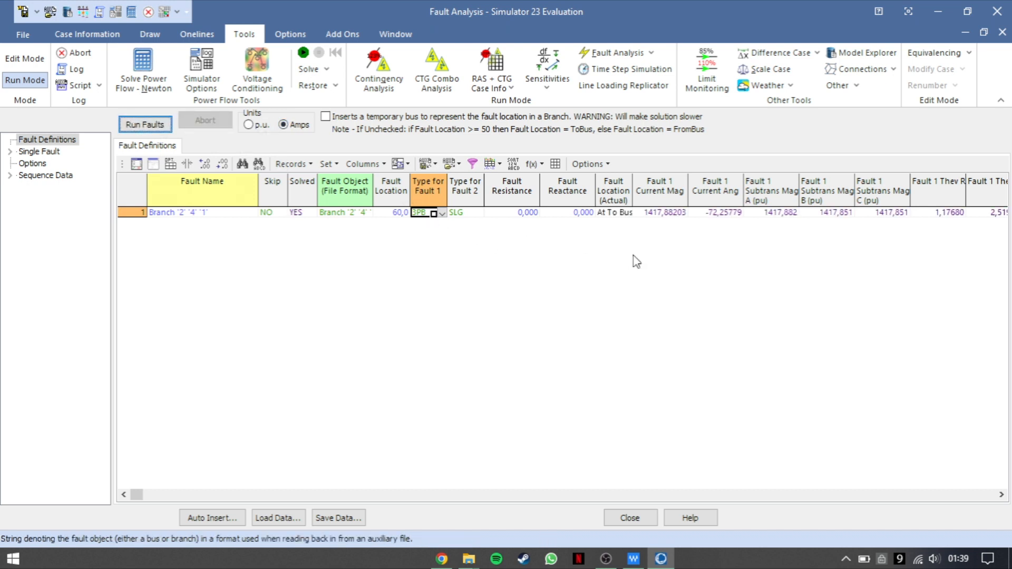
{"action": "left_click", "coordinate": [681, 213]}
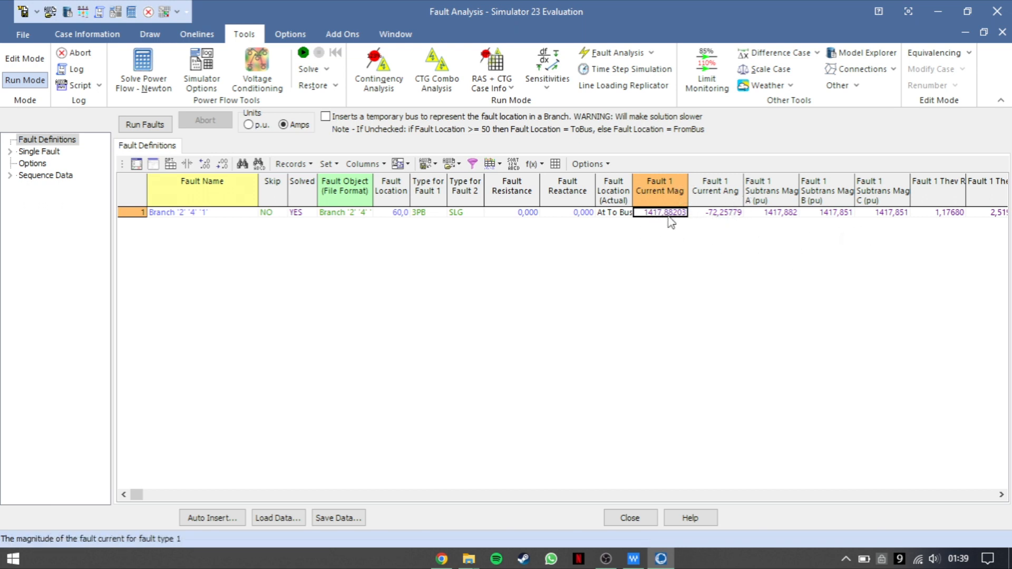
{"action": "left_click", "coordinate": [1002, 496]}
{"action": "double_click", "coordinate": [1002, 495]}
{"action": "double_click", "coordinate": [1002, 496]}
{"action": "left_click", "coordinate": [1002, 495]}
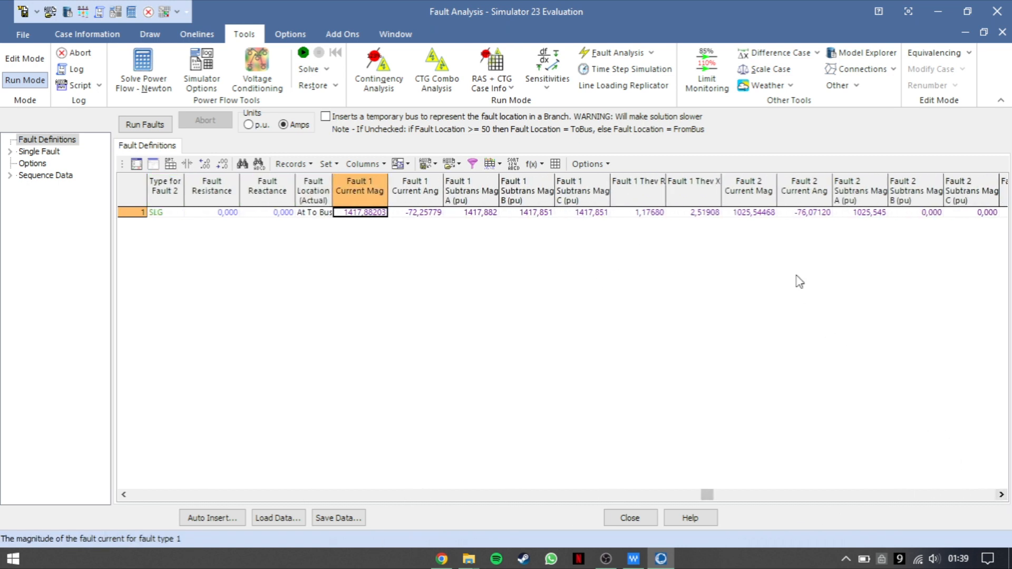
{"action": "left_click", "coordinate": [747, 212]}
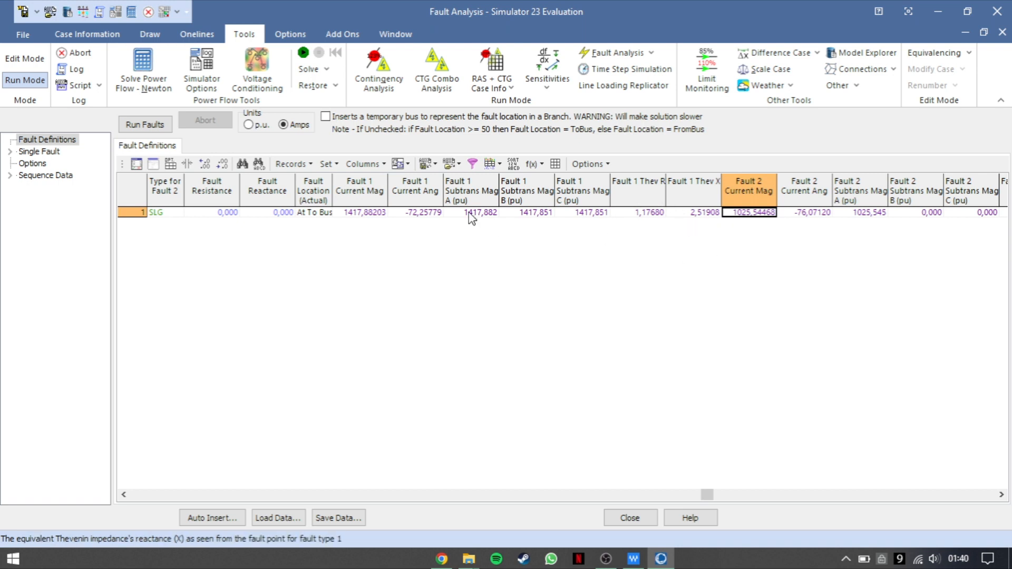
Calculate a double line-to-ground single fault at bus Barra 3 with the fault current in Amps.
{"action": "left_click", "coordinate": [37, 152]}
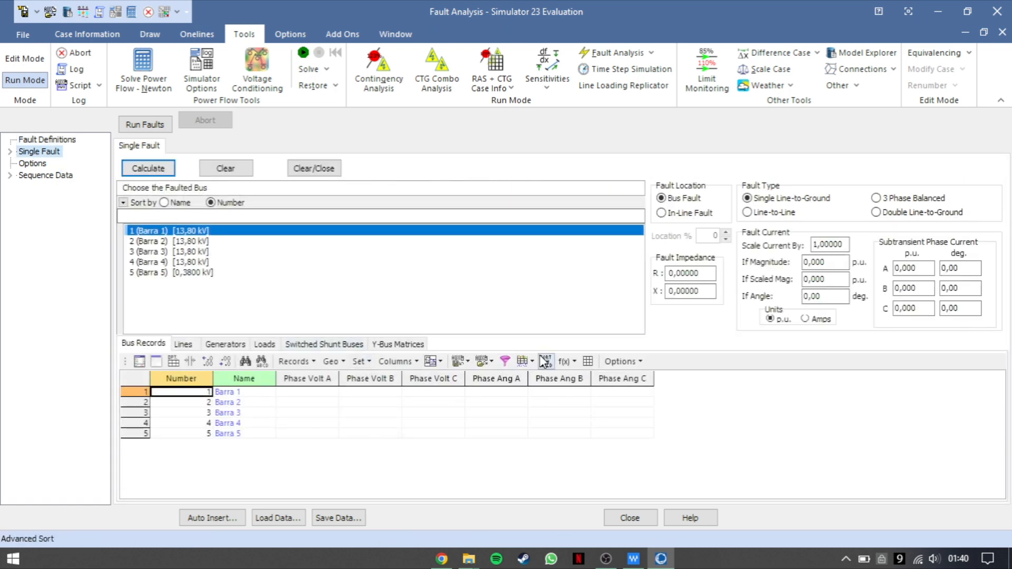
{"action": "left_click", "coordinate": [176, 253]}
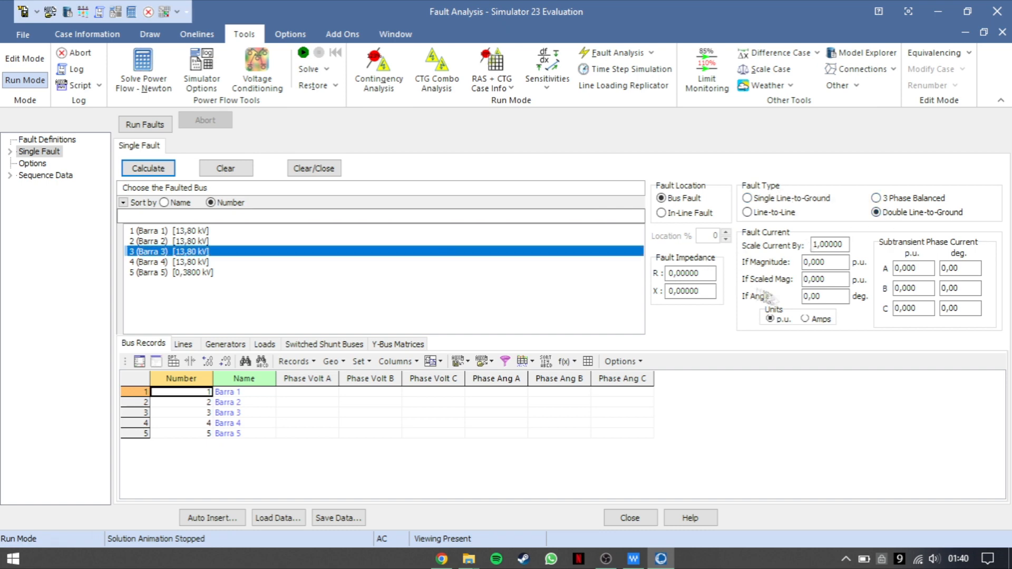
{"action": "left_click", "coordinate": [805, 319]}
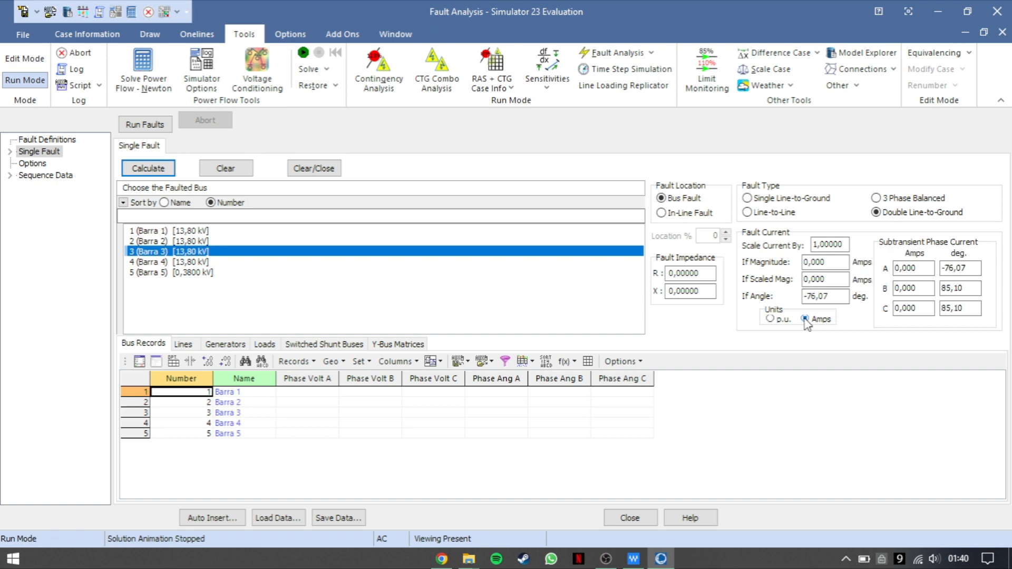
{"action": "left_click", "coordinate": [149, 169]}
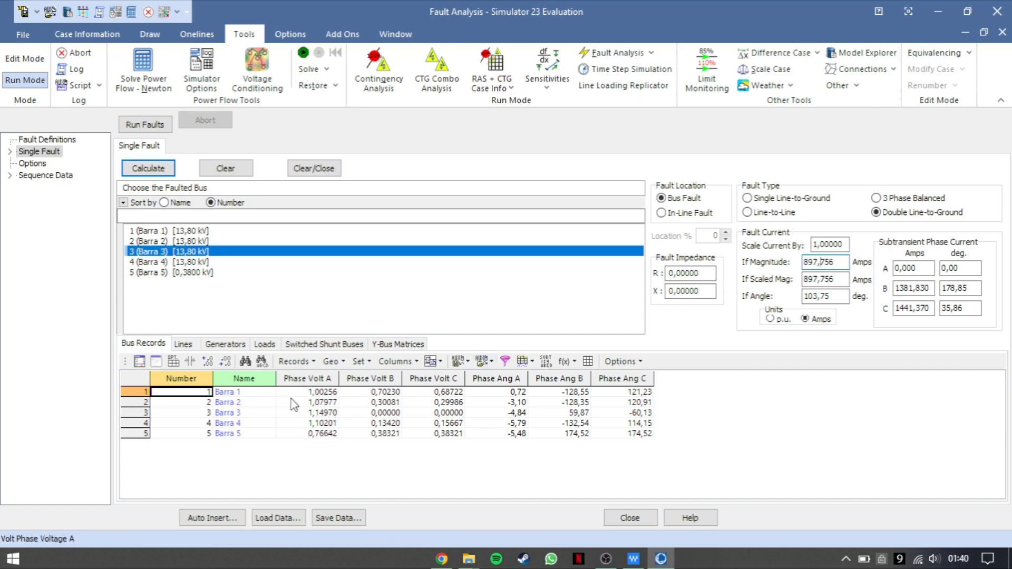
Examine the faulted phase A, B and C voltages of Barra 1 and Barra 2 in the bus records.
{"action": "left_click", "coordinate": [324, 393]}
{"action": "left_click", "coordinate": [373, 393]}
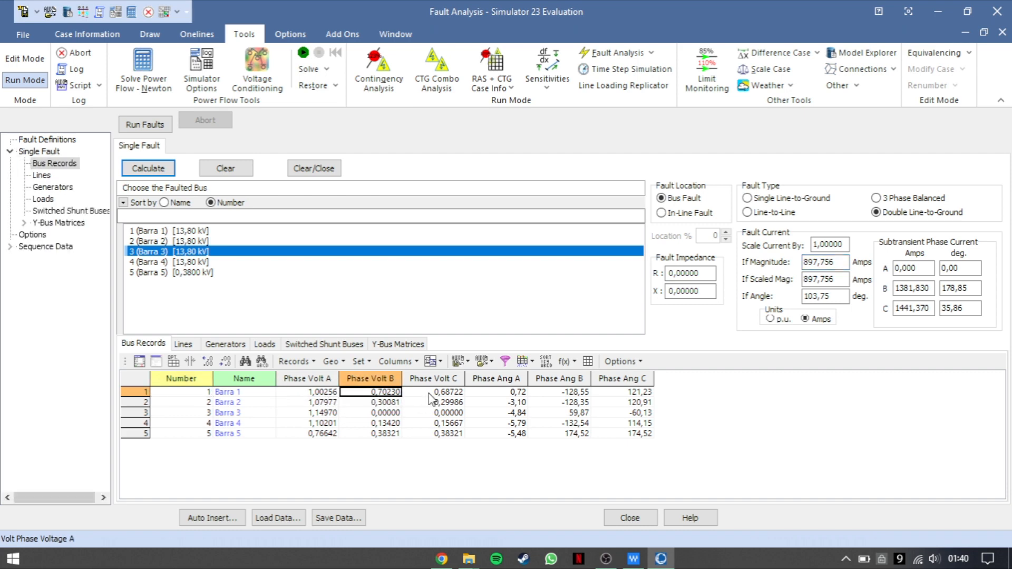
{"action": "left_click", "coordinate": [430, 395]}
{"action": "left_click_drag", "start_coordinate": [305, 405], "coordinate": [365, 405]}
{"action": "left_click", "coordinate": [369, 404]}
{"action": "left_click", "coordinate": [435, 402]}
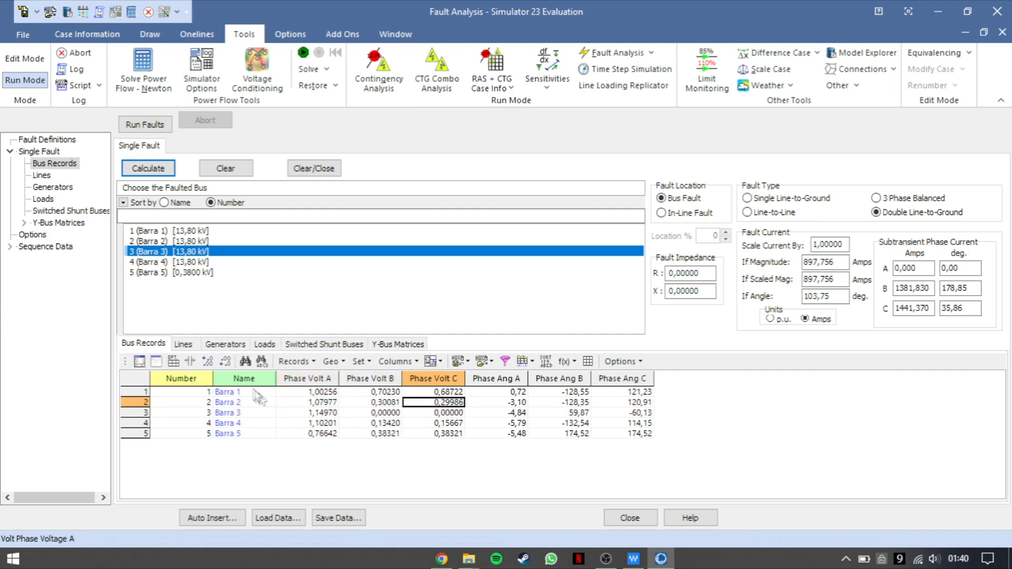
Open the line fault results and examine the phase currents of the Barra 1 to Barra 2 line.
{"action": "left_click", "coordinate": [184, 345]}
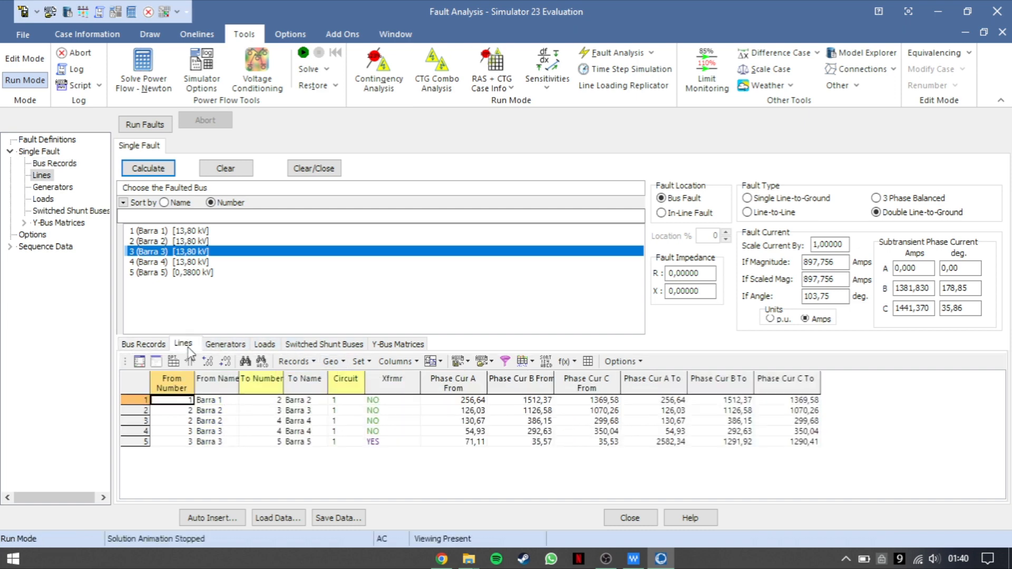
{"action": "left_click", "coordinate": [471, 401]}
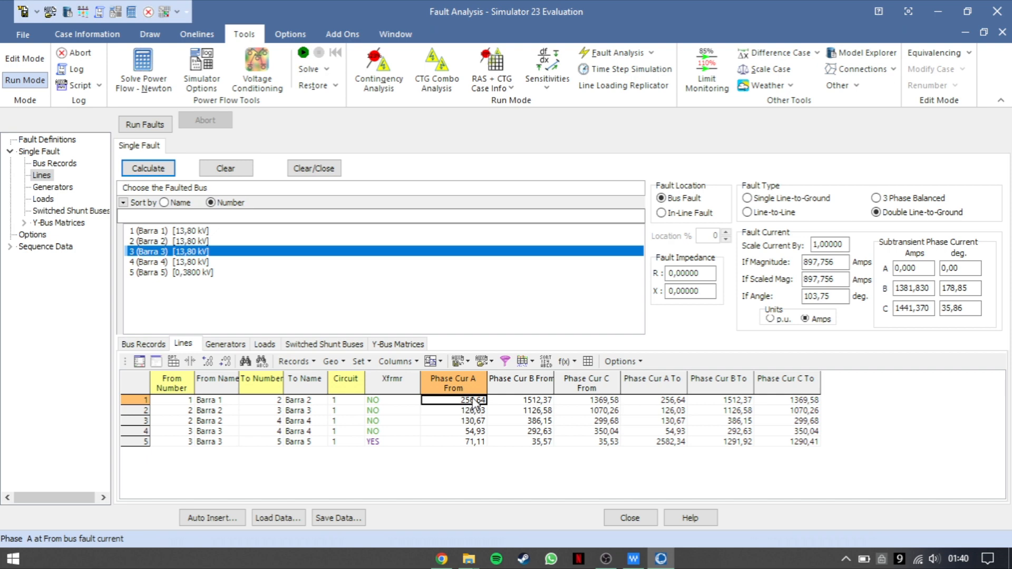
{"action": "left_click", "coordinate": [522, 400]}
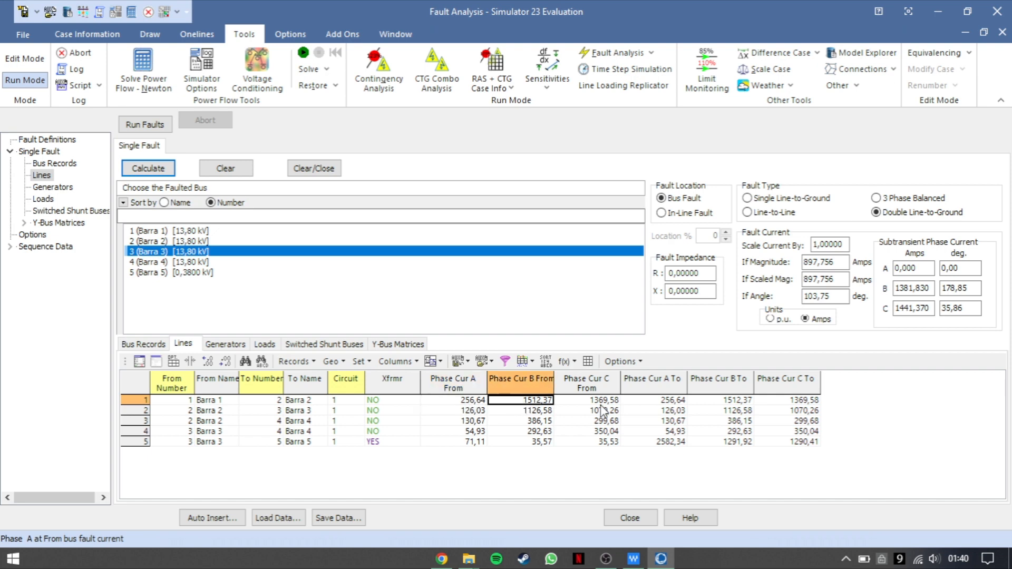
{"action": "left_click", "coordinate": [602, 404]}
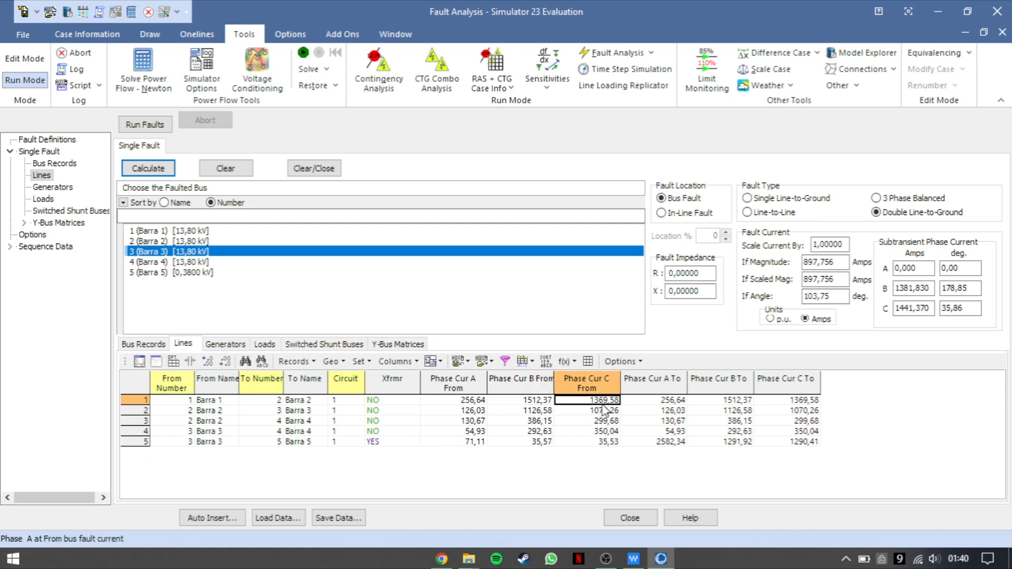
{"action": "left_click", "coordinate": [659, 402]}
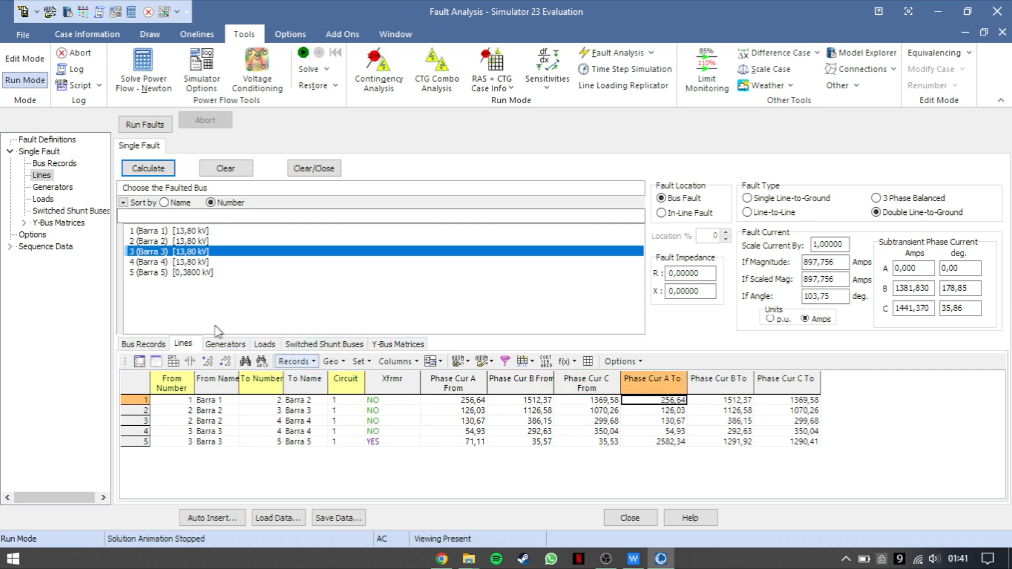
Open the generator fault results and examine the Barra 1 generator's phase currents and phase A angle.
{"action": "left_click", "coordinate": [218, 346]}
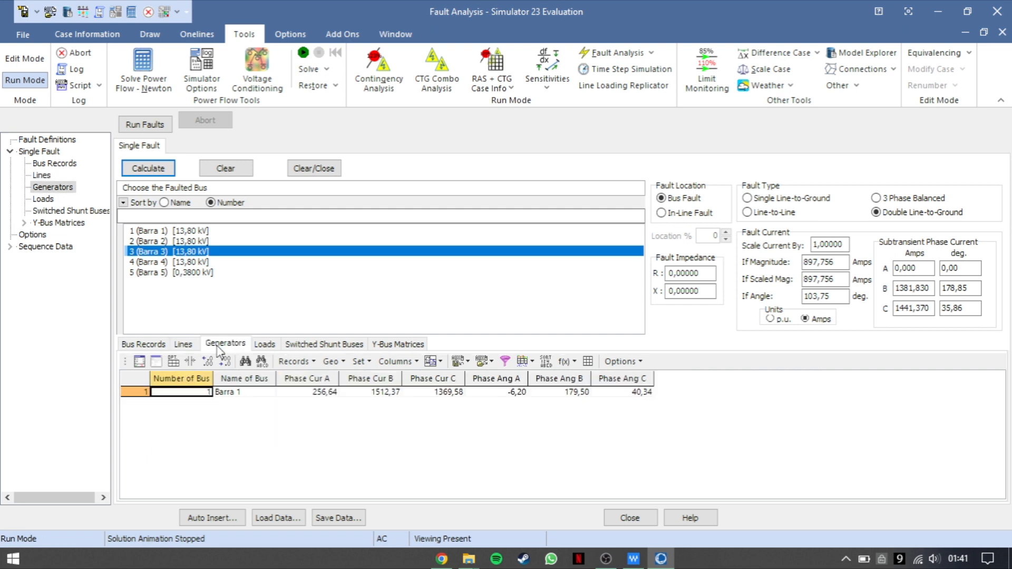
{"action": "left_click", "coordinate": [328, 393]}
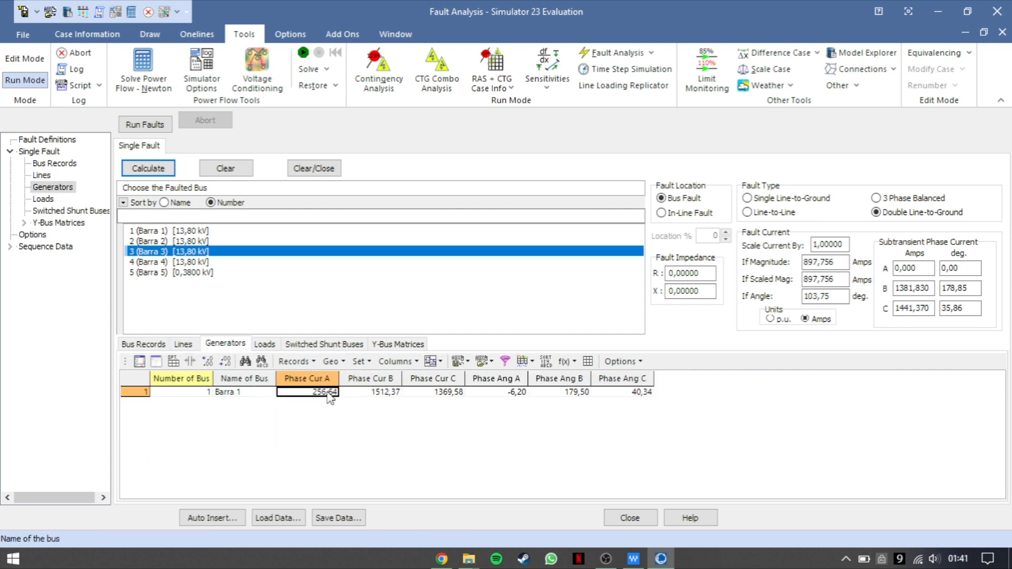
{"action": "left_click", "coordinate": [372, 393]}
{"action": "left_click", "coordinate": [445, 395]}
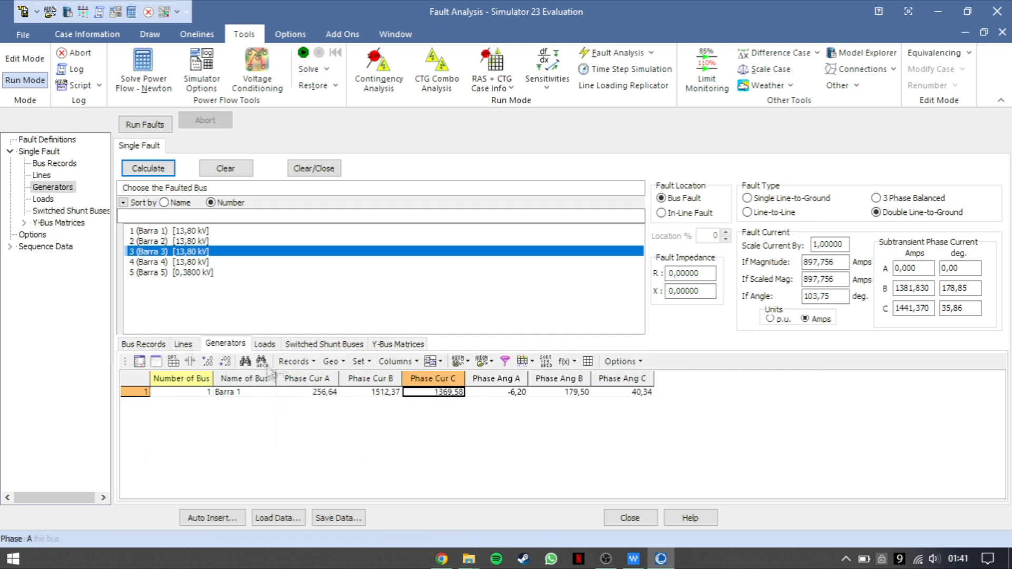
{"action": "left_click", "coordinate": [514, 397]}
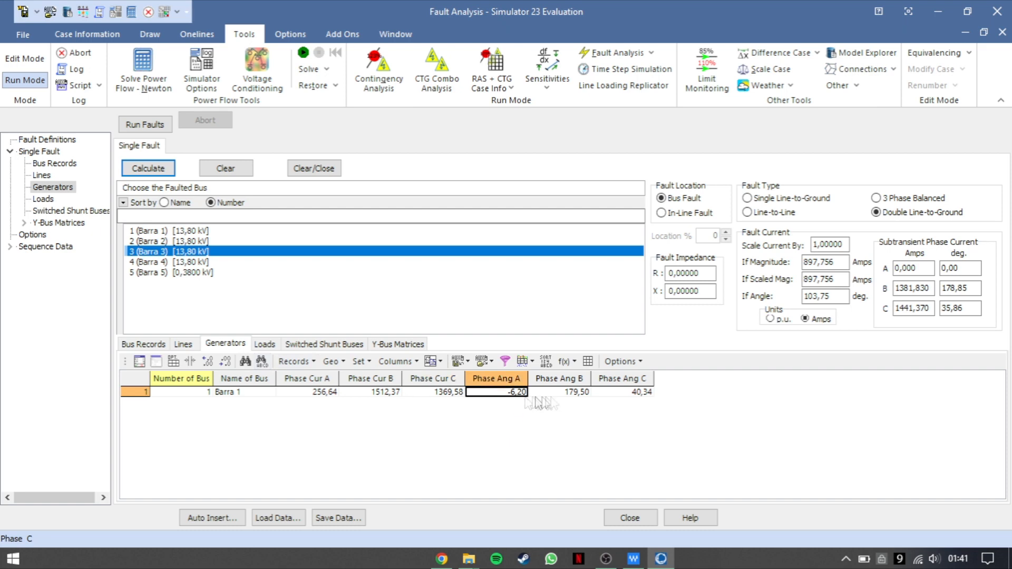
Examine the Barra 1 generator's phase B angle and the Barra 4 load's phase A, B and C fault currents.
{"action": "left_click", "coordinate": [569, 398]}
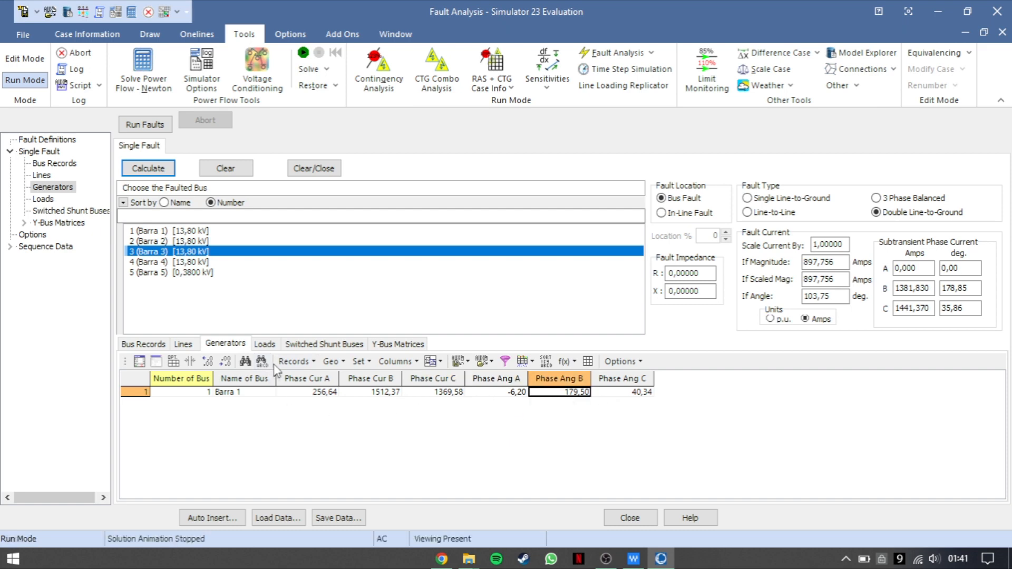
{"action": "left_click", "coordinate": [266, 345]}
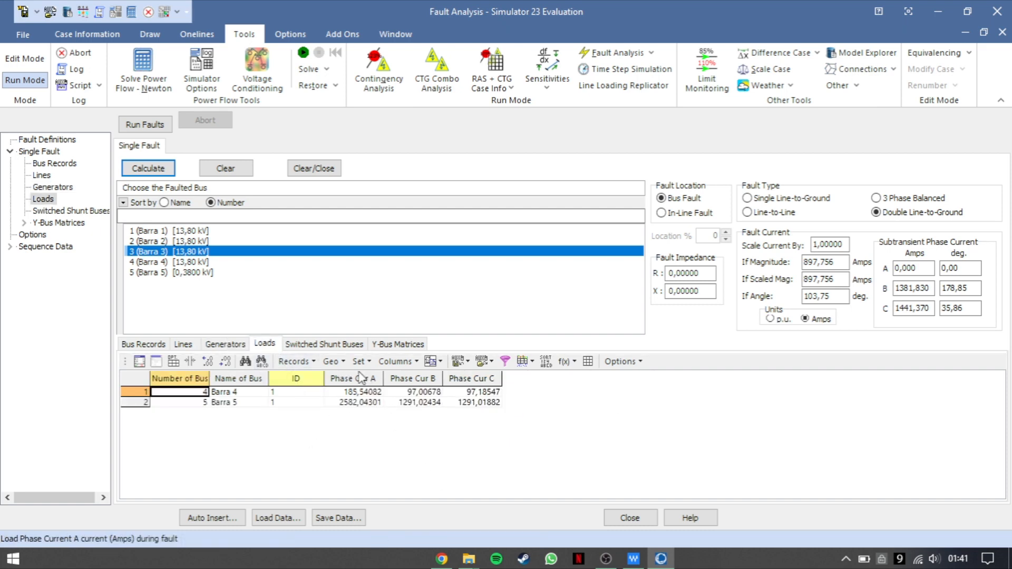
{"action": "left_click", "coordinate": [360, 393]}
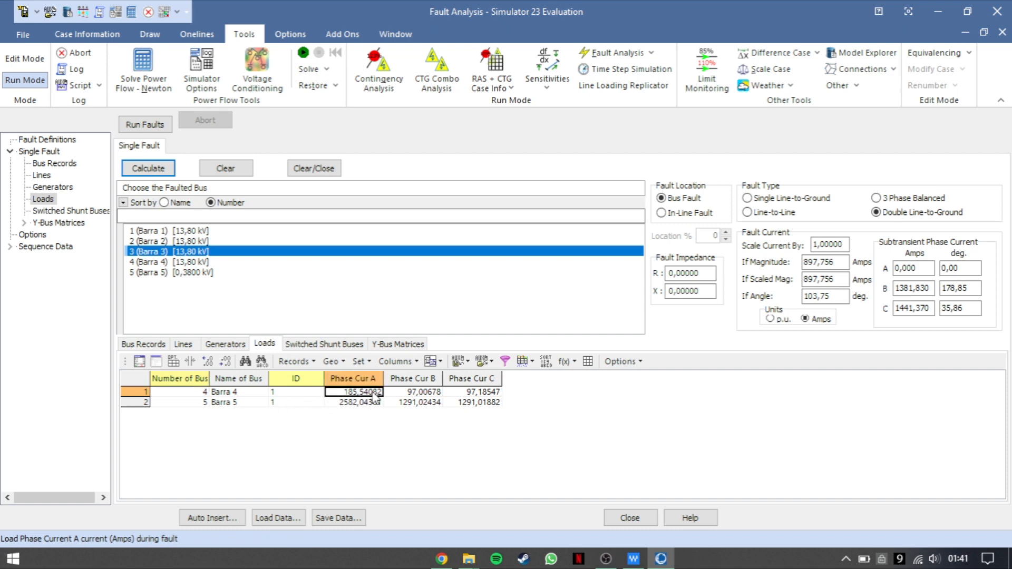
{"action": "left_click", "coordinate": [421, 394]}
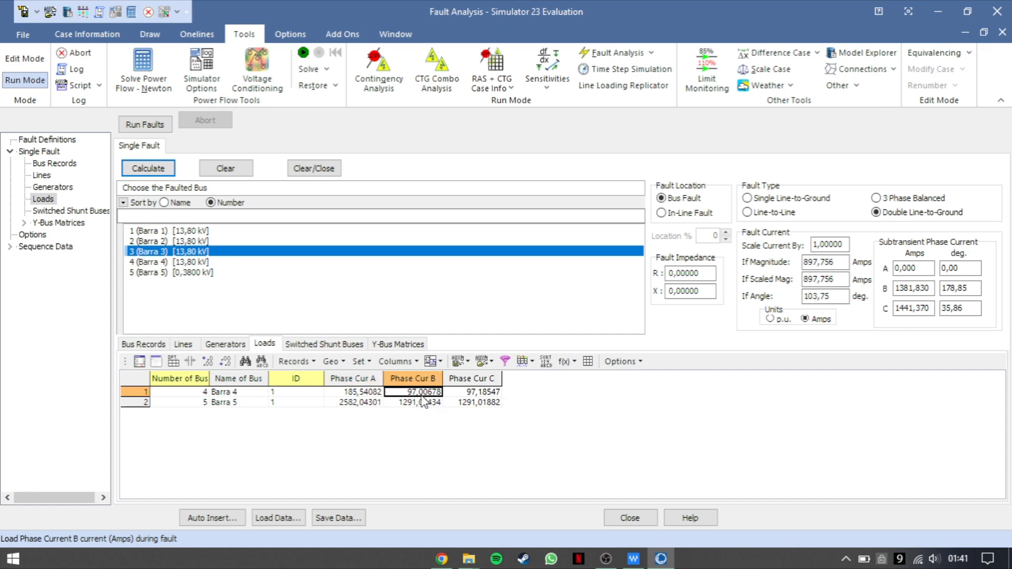
{"action": "left_click", "coordinate": [464, 393]}
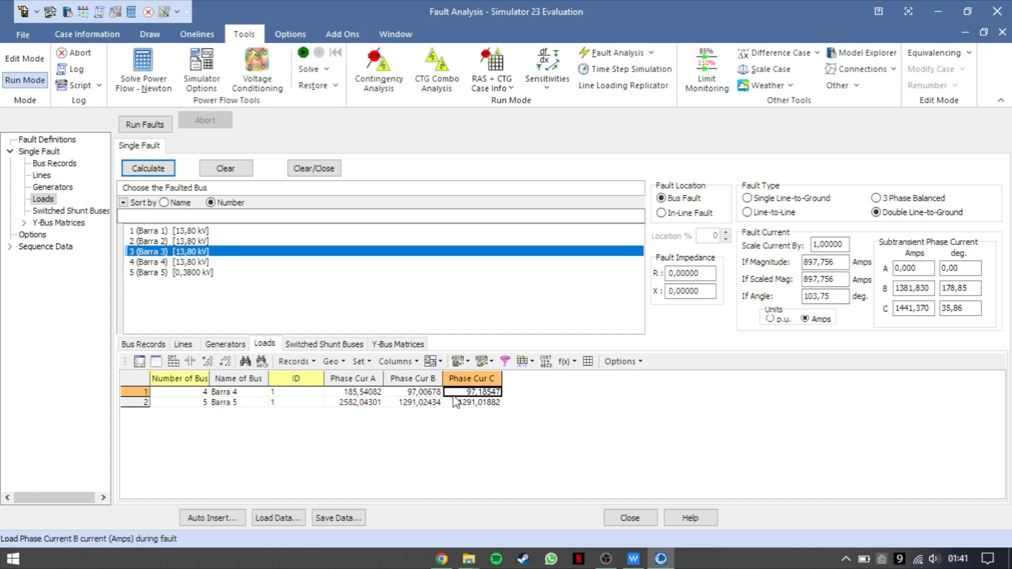
Add the Fault Analysis fields Phase Angle A, Phase Angle B and Phase Angle C as columns to the load fault results.
{"action": "right_click", "coordinate": [361, 390]}
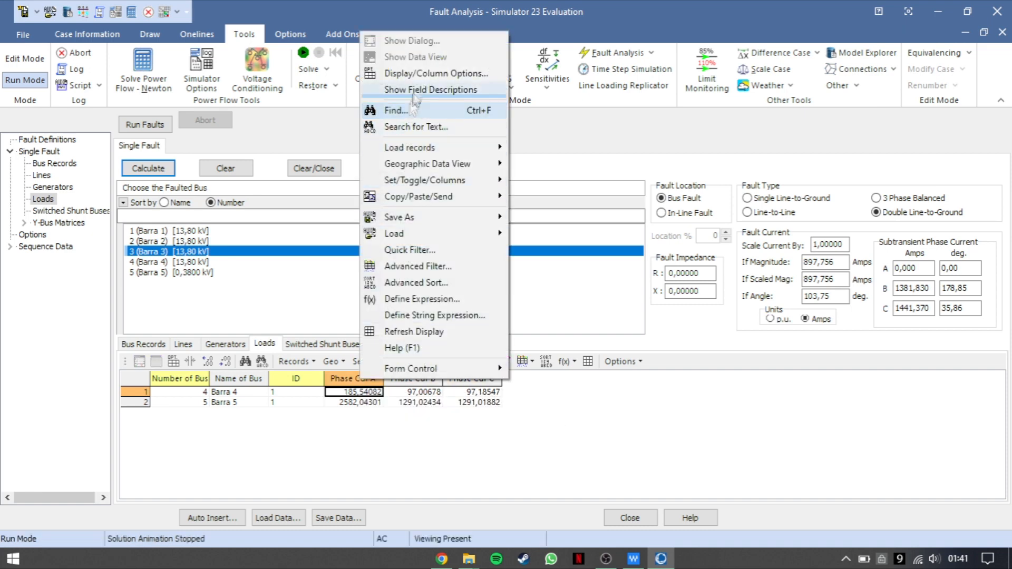
{"action": "left_click", "coordinate": [436, 80]}
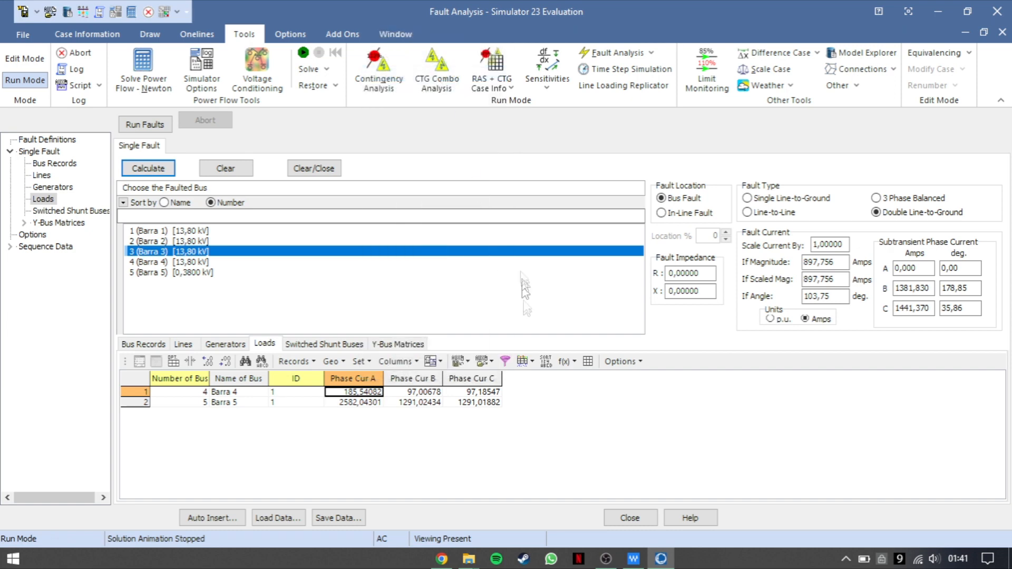
{"action": "scroll", "coordinate": [299, 179], "scroll_direction": "down", "scroll_amount": 2}
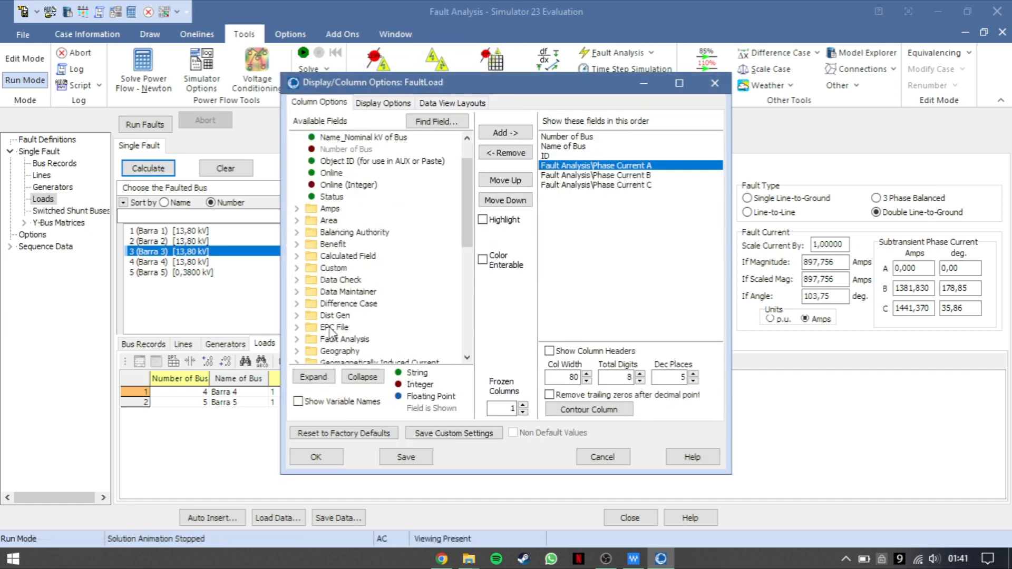
{"action": "scroll", "coordinate": [298, 178], "scroll_direction": "down", "scroll_amount": 2}
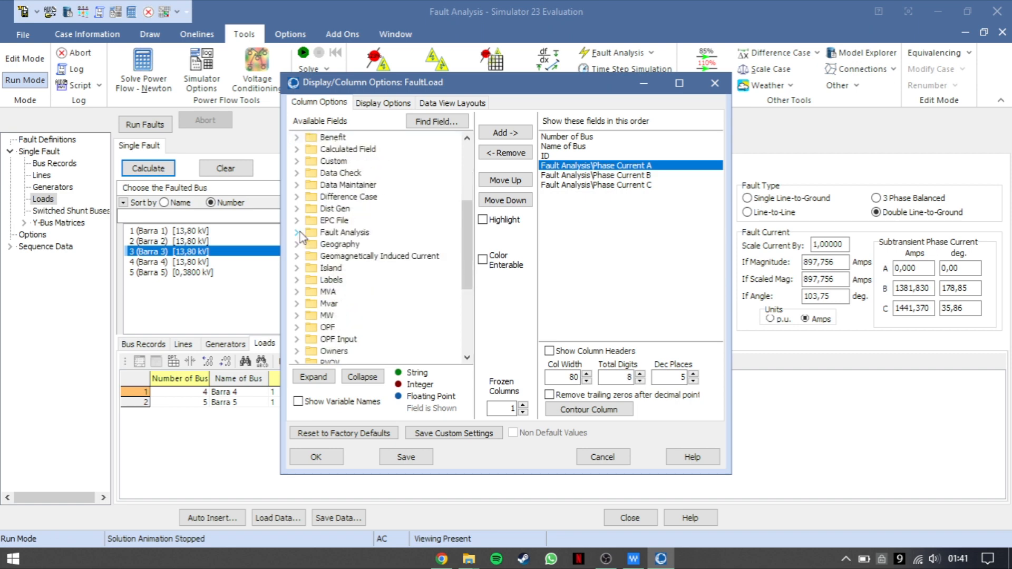
{"action": "left_click", "coordinate": [299, 233]}
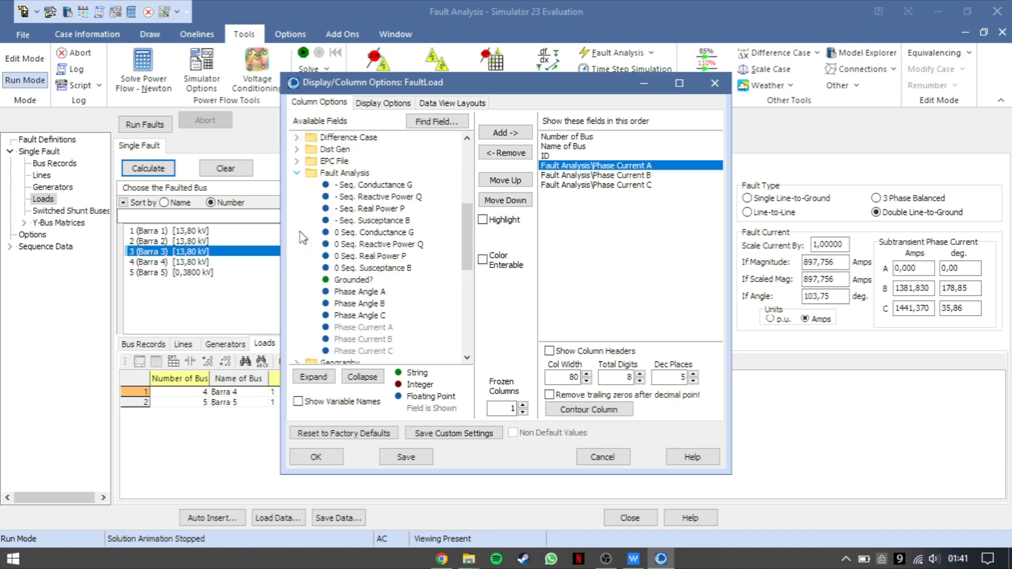
{"action": "left_click", "coordinate": [359, 292]}
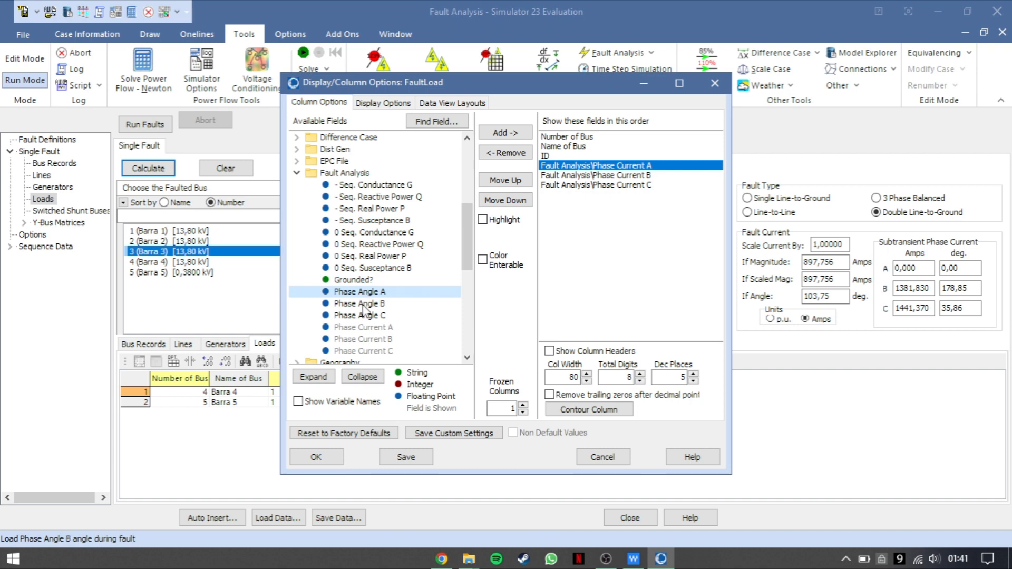
{"action": "left_click", "coordinate": [366, 316], "text": "ctrl"}
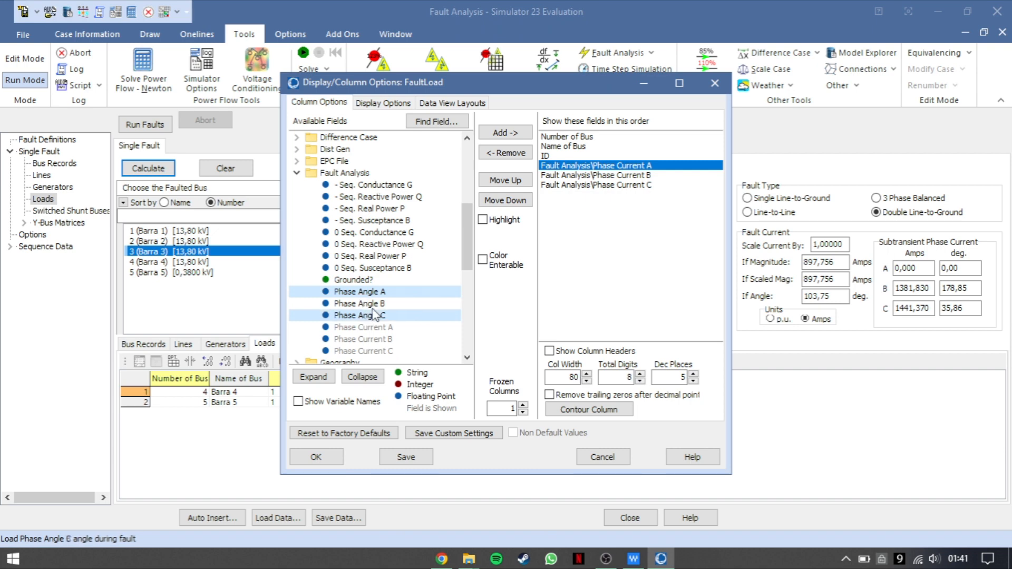
{"action": "left_click", "coordinate": [369, 304], "text": "ctrl"}
{"action": "left_click", "coordinate": [520, 135]}
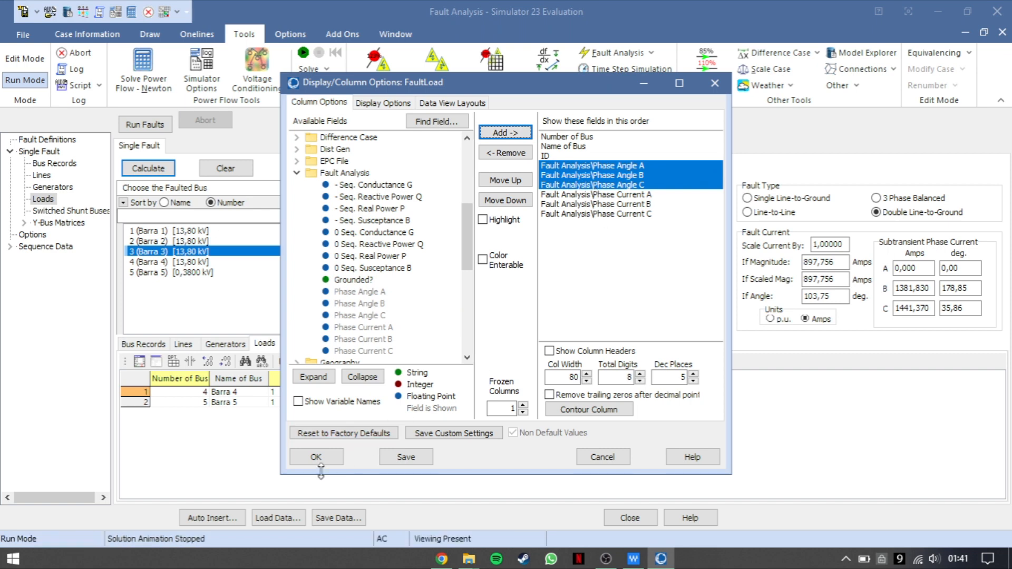
{"action": "left_click", "coordinate": [316, 458]}
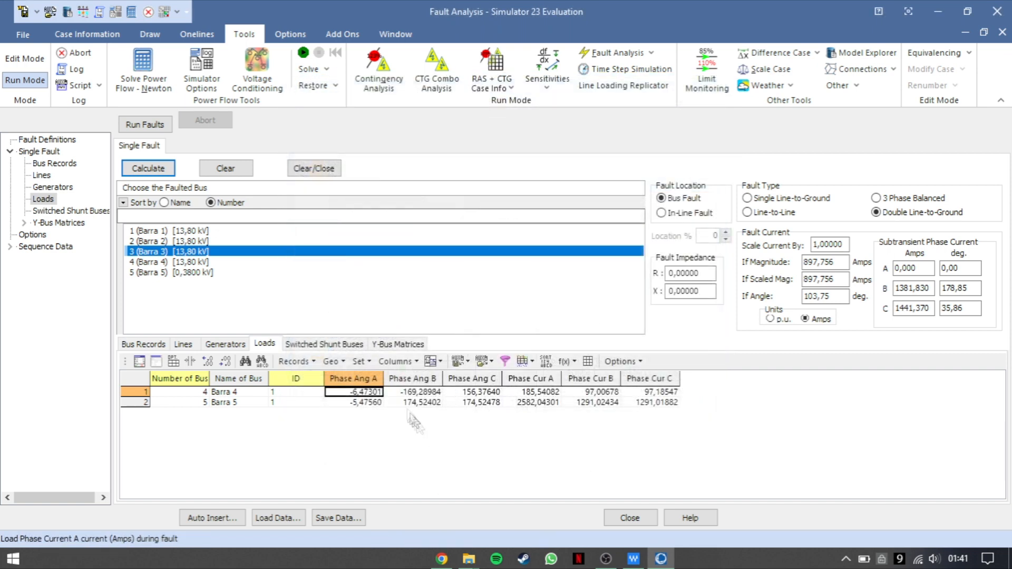
Examine the Barra 4 load's phase B and C angles and the phase A currents of the Barra 4 and Barra 5 loads.
{"action": "left_click", "coordinate": [411, 393]}
{"action": "left_click", "coordinate": [489, 395]}
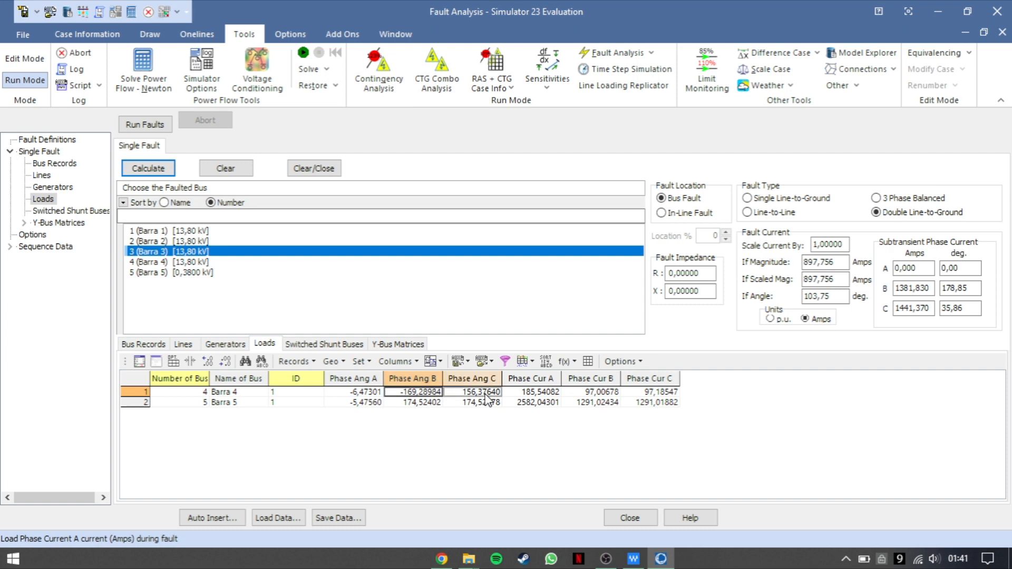
{"action": "left_click", "coordinate": [231, 392]}
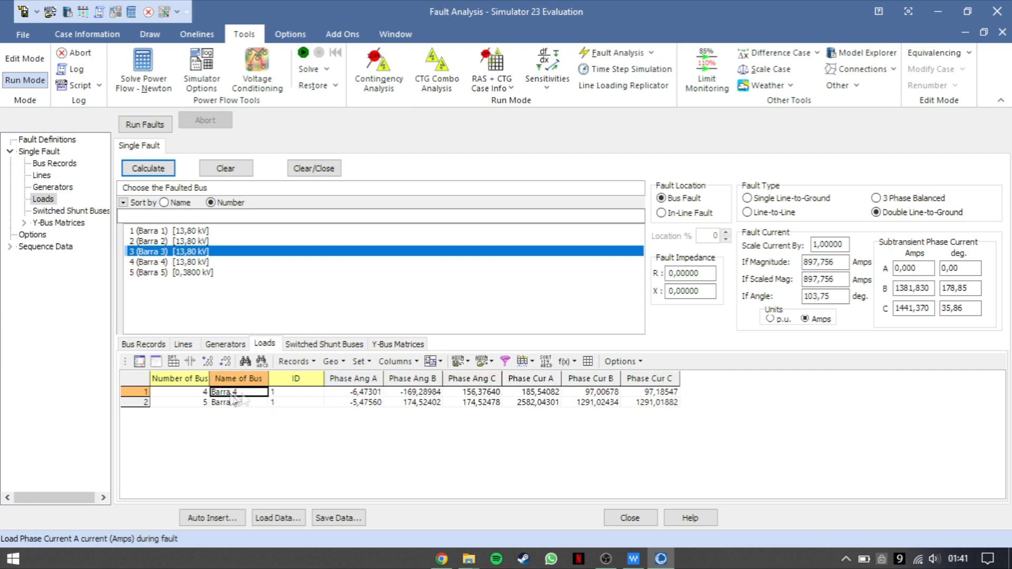
{"action": "left_click", "coordinate": [515, 403]}
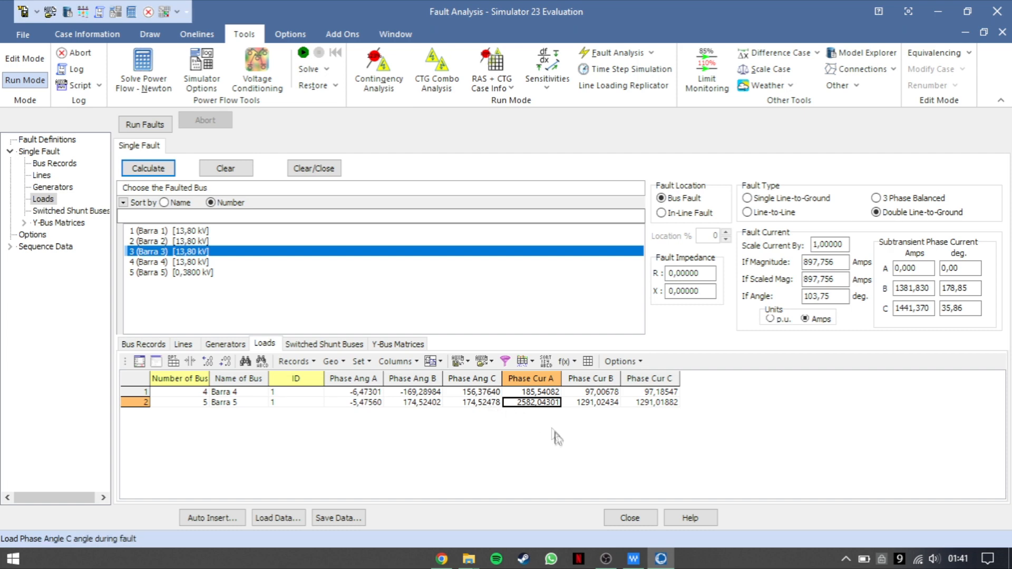
{"action": "left_click", "coordinate": [550, 393]}
Review the positive, negative and zero sequence Y-Bus matrices and return to the bus records.
{"action": "left_click", "coordinate": [390, 346]}
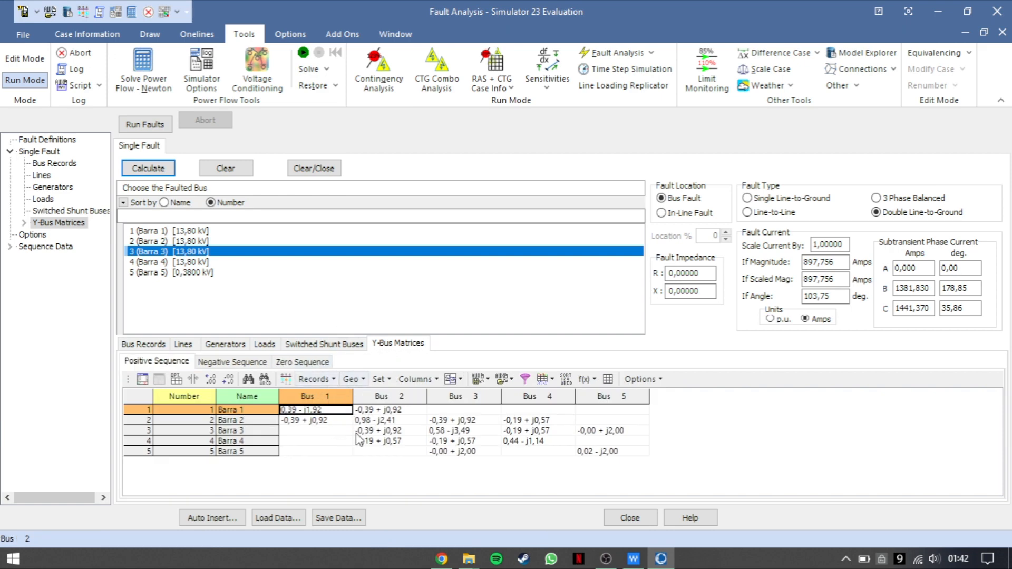
{"action": "left_click", "coordinate": [228, 367]}
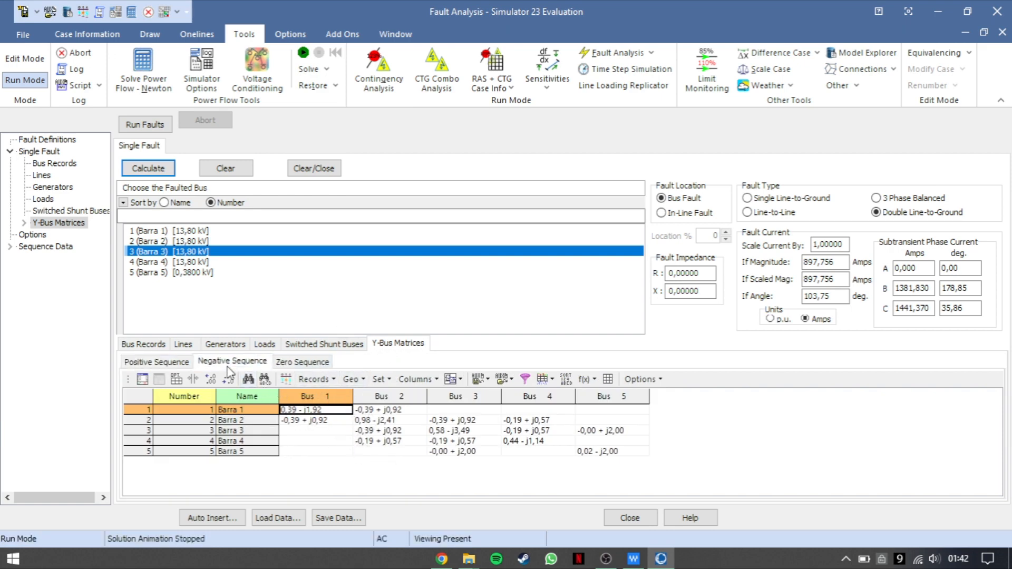
{"action": "left_click", "coordinate": [289, 364]}
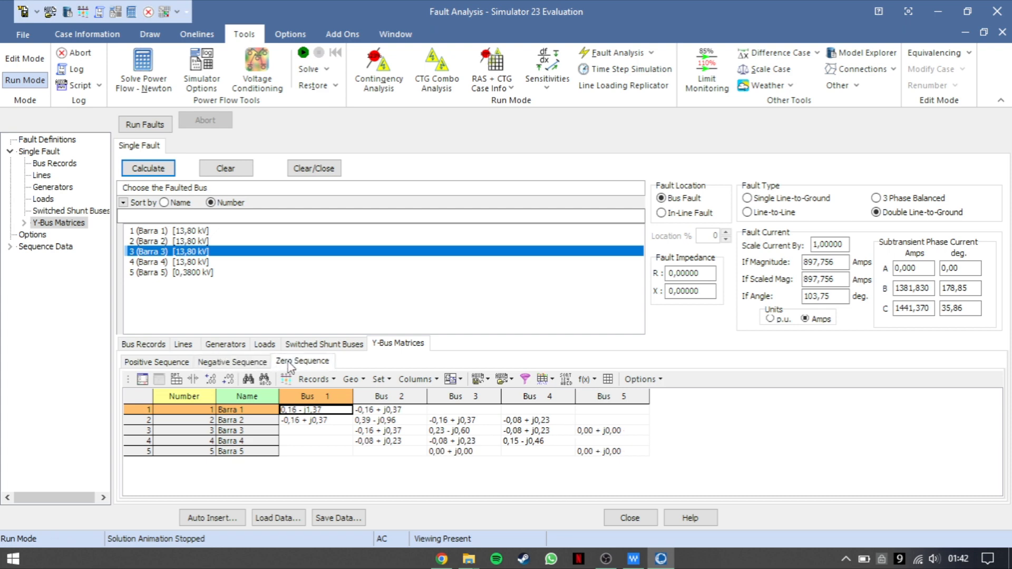
{"action": "left_click", "coordinate": [173, 363]}
{"action": "left_click", "coordinate": [158, 345]}
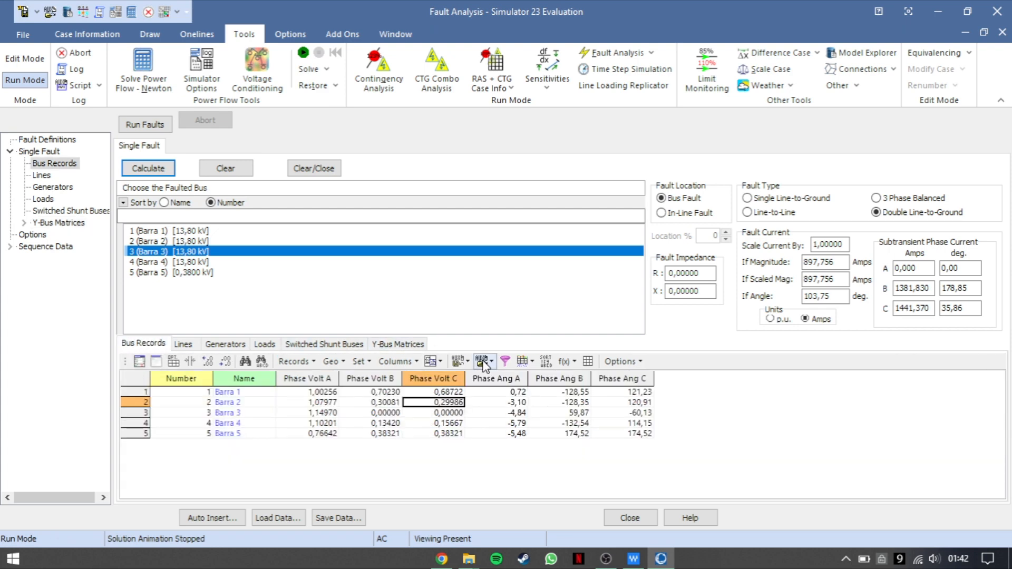
Switch from the fault analysis window back to the open NewOne5 oneline diagram.
{"action": "left_click", "coordinate": [88, 34]}
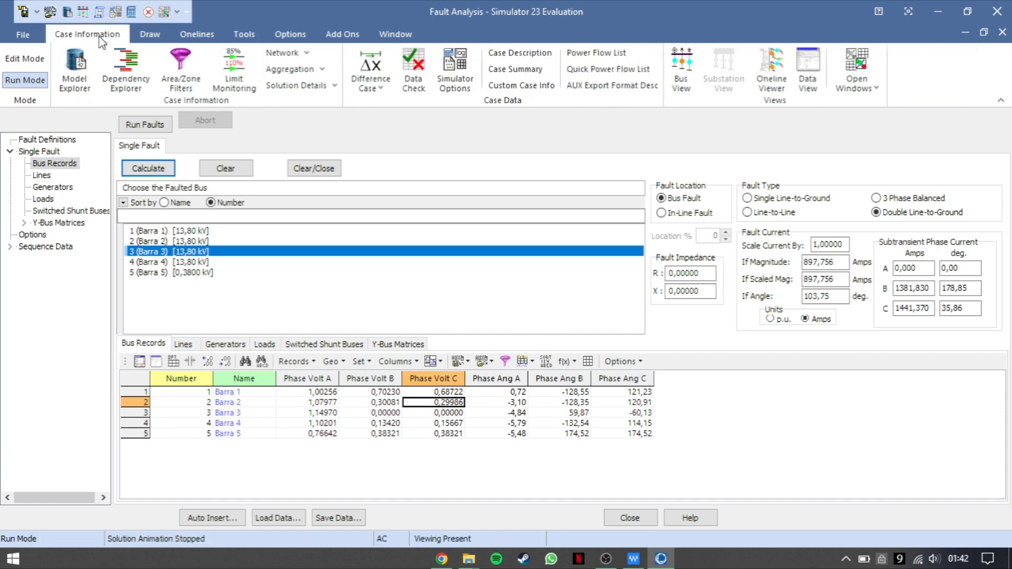
{"action": "left_click", "coordinate": [862, 84]}
{"action": "left_click", "coordinate": [877, 135]}
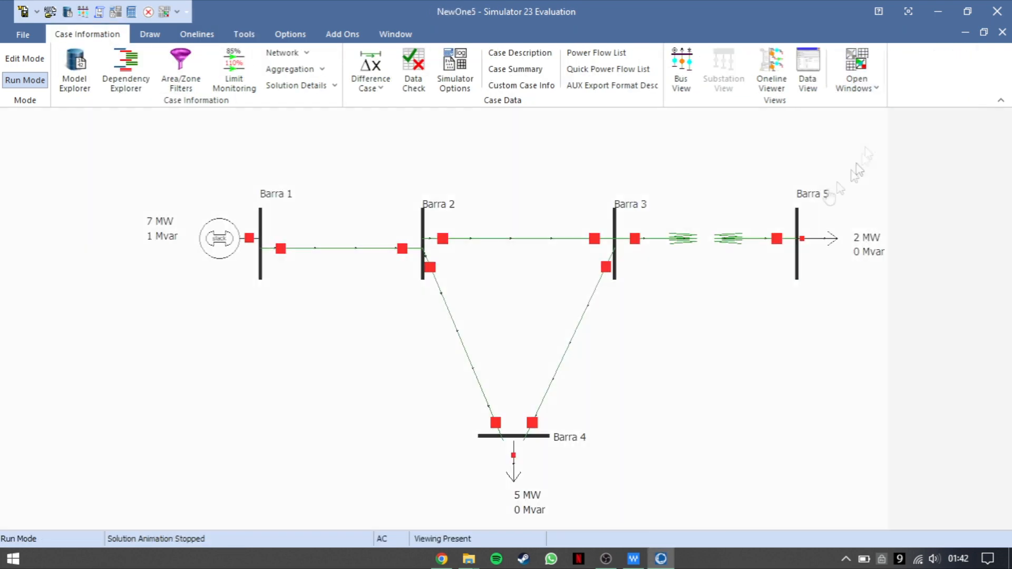
{"action": "mouse_move", "coordinate": [529, 319]}
{"action": "left_mouse_down"}
{"action": "mouse_move", "coordinate": [490, 289]}
{"action": "mouse_move", "coordinate": [501, 326]}
{"action": "mouse_move", "coordinate": [496, 320]}
{"action": "left_mouse_up"}
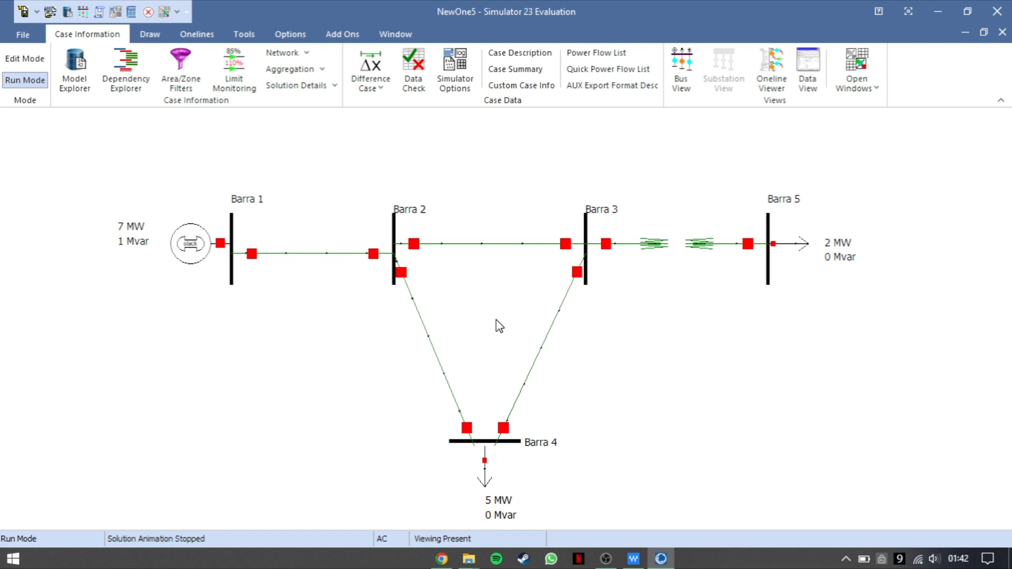
{"action": "left_click_drag", "start_coordinate": [609, 380], "coordinate": [528, 360]}
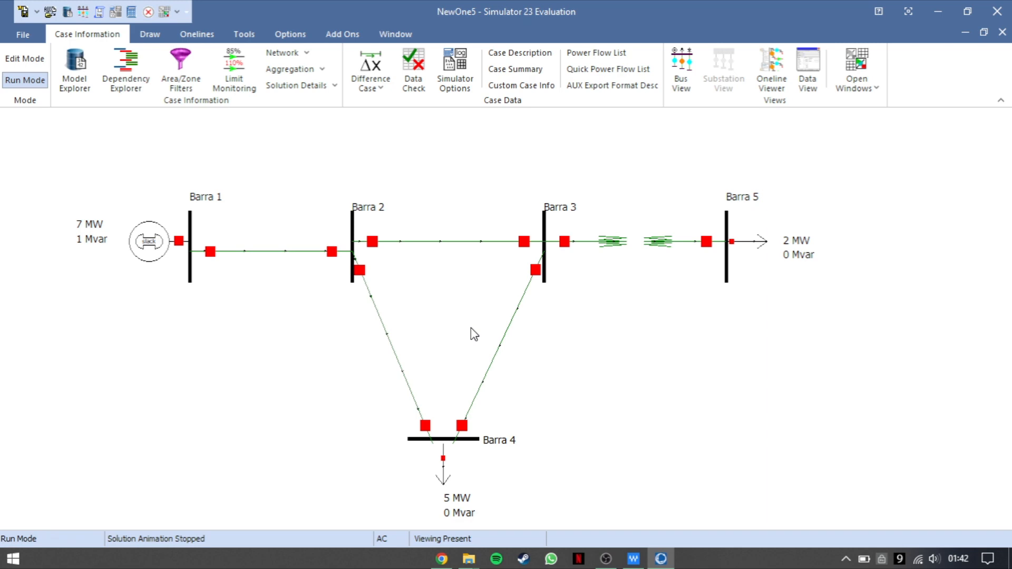
{"action": "left_click_drag", "start_coordinate": [477, 314], "coordinate": [482, 312]}
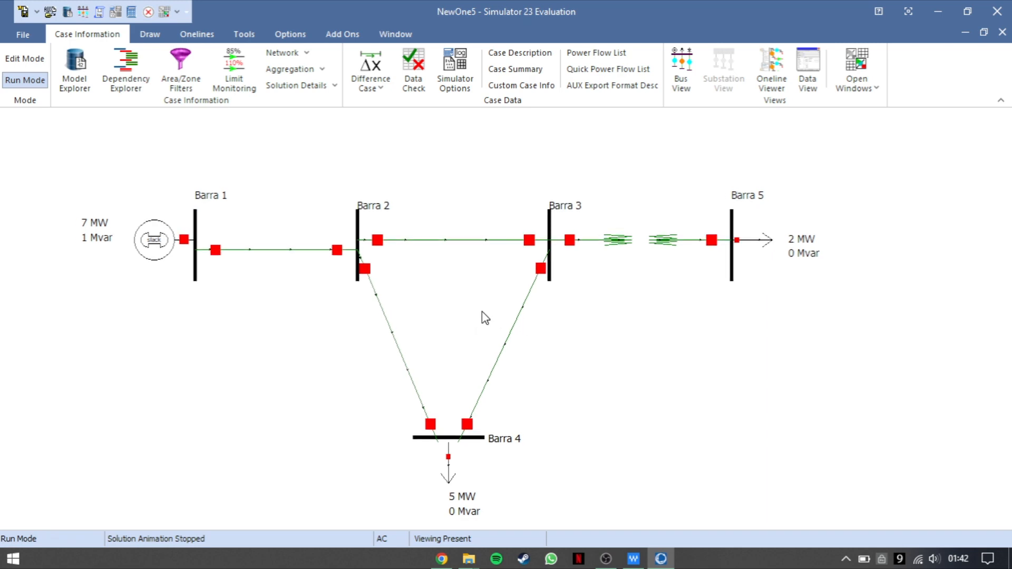
{"action": "key", "text": "alt+Tab"}
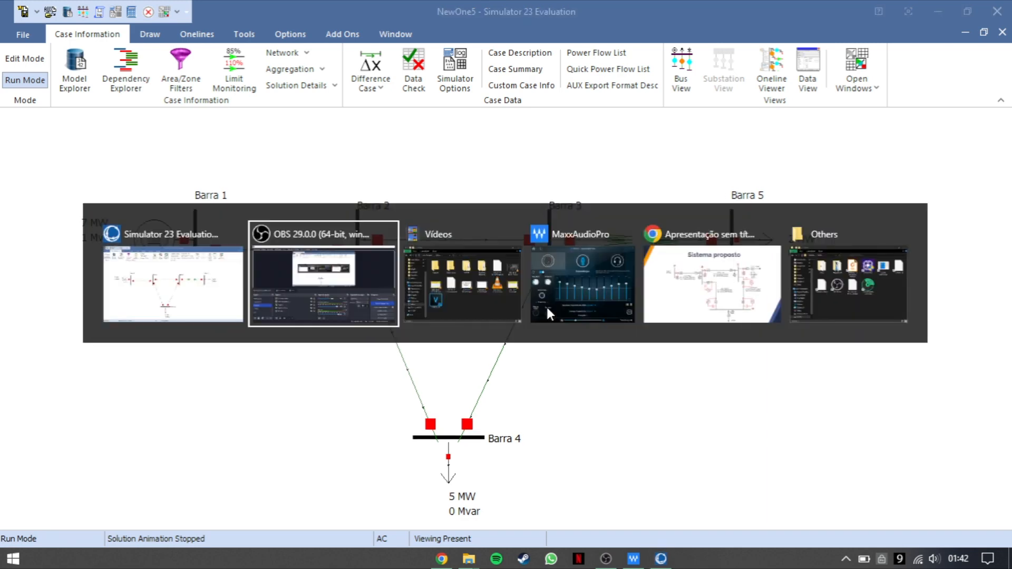